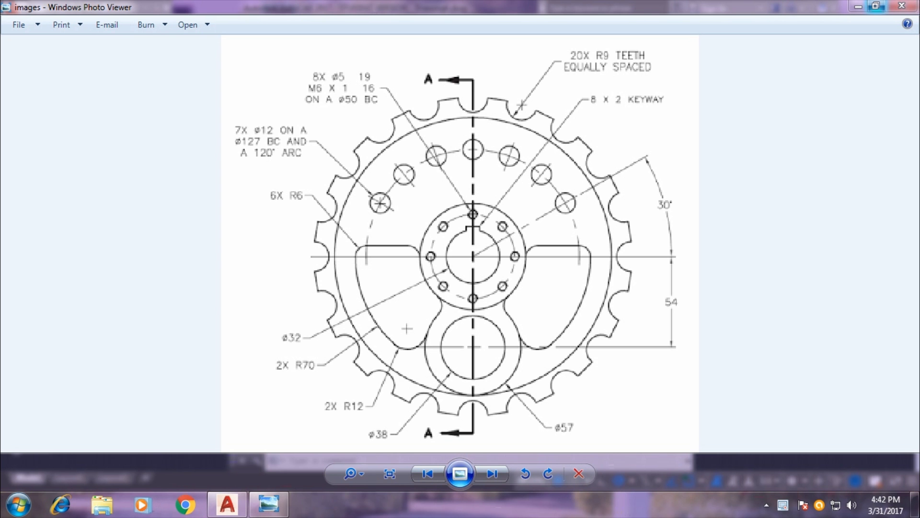
- Minimize the sprocket reference image to return to AutoCAD's blank drawing
{"action": "left_click", "coordinate": [858, 6]}
{"action": "type", "text": "u"}
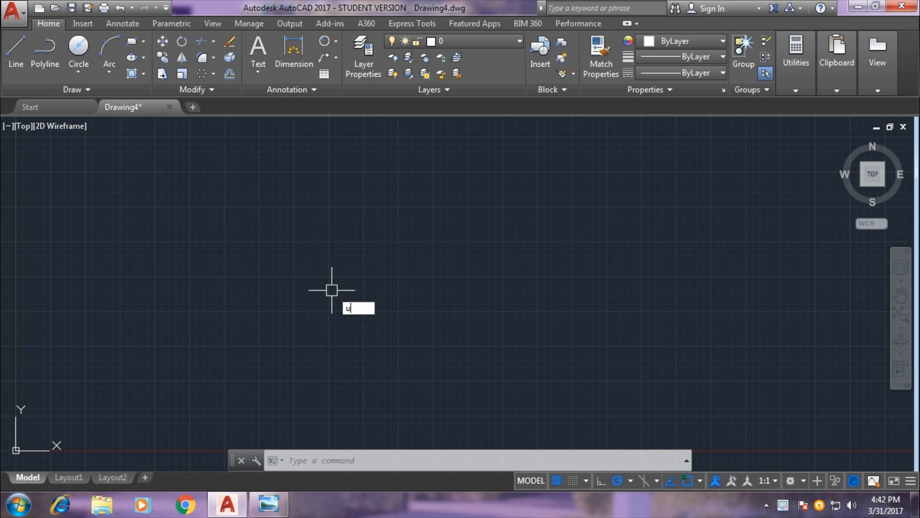
{"action": "type", "text": "n"}
- Set drawing units to 0.00 length precision with a Millimeters insertion scale
{"action": "key", "text": "Return"}
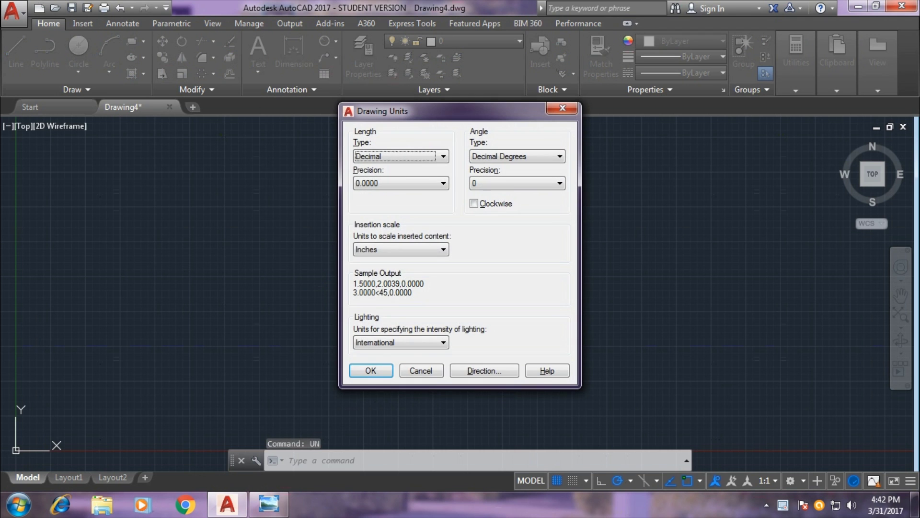
{"action": "left_click", "coordinate": [401, 183]}
{"action": "left_click", "coordinate": [383, 213]}
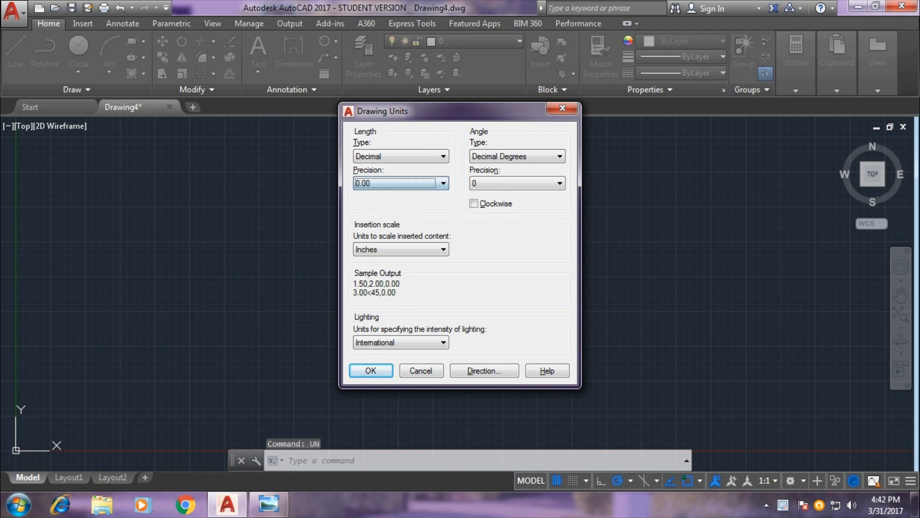
{"action": "left_click", "coordinate": [400, 249]}
{"action": "left_click", "coordinate": [379, 305]}
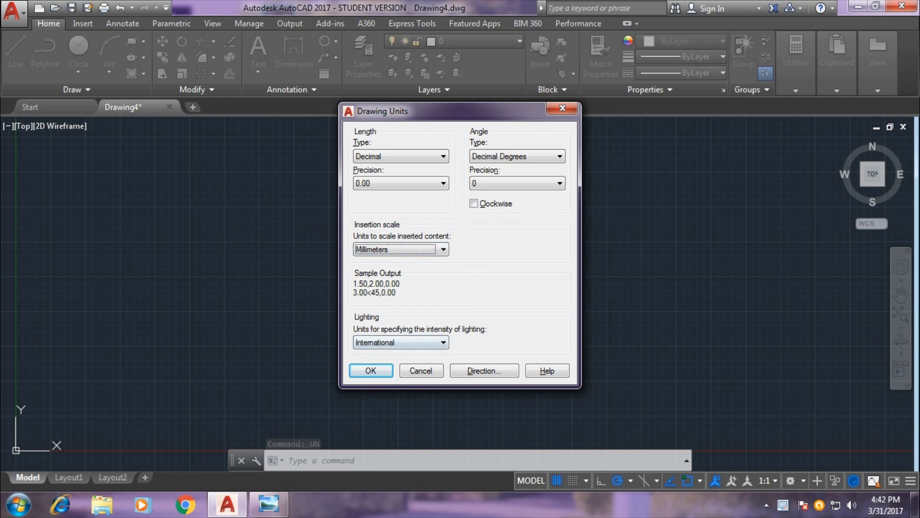
{"action": "left_click", "coordinate": [372, 369]}
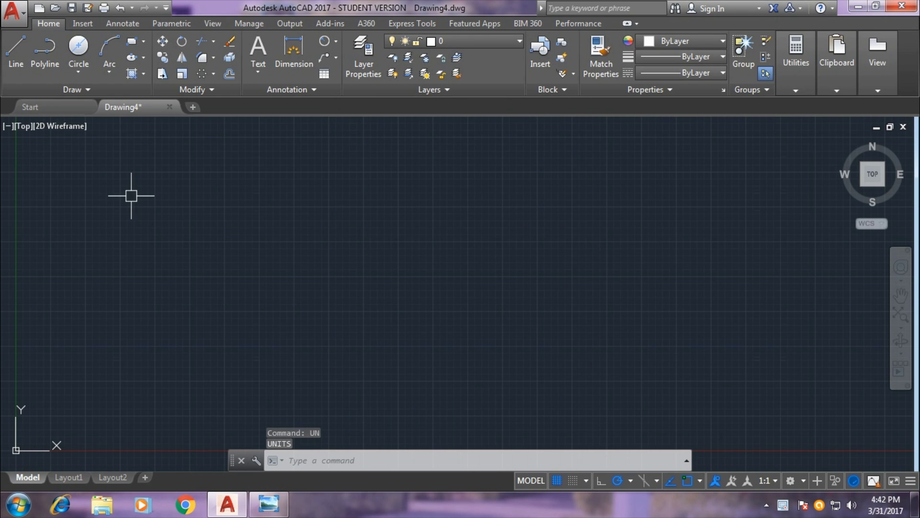
- Draw a 32-diameter circle centred at the origin 0,0
{"action": "left_click", "coordinate": [78, 48]}
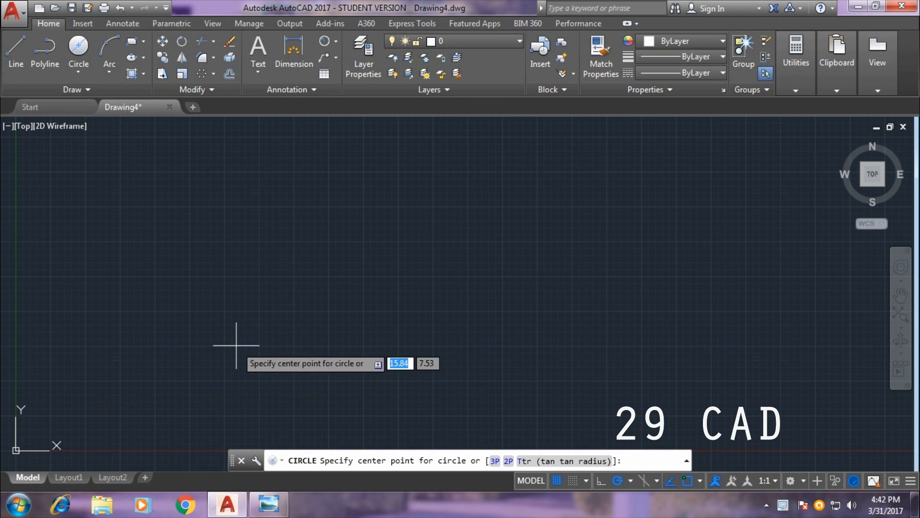
{"action": "key", "text": "Tab"}
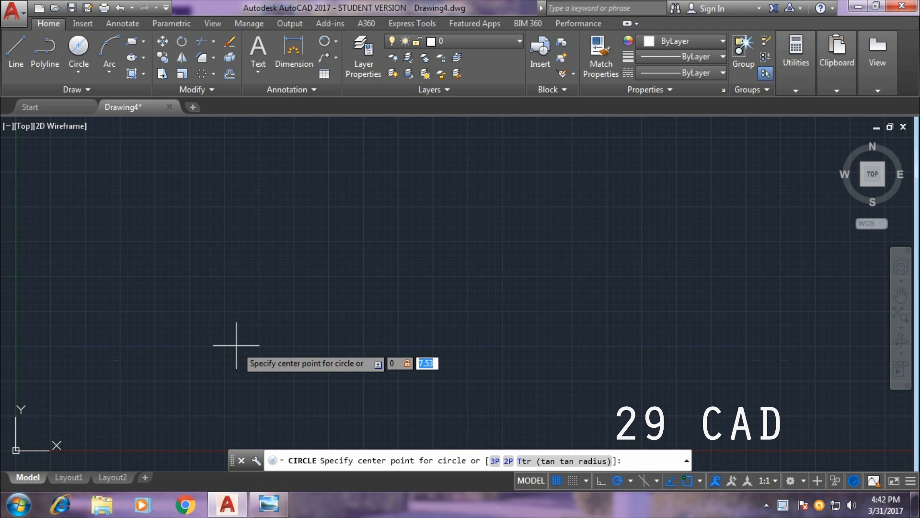
{"action": "type", "text": "0"}
{"action": "key", "text": "Return"}
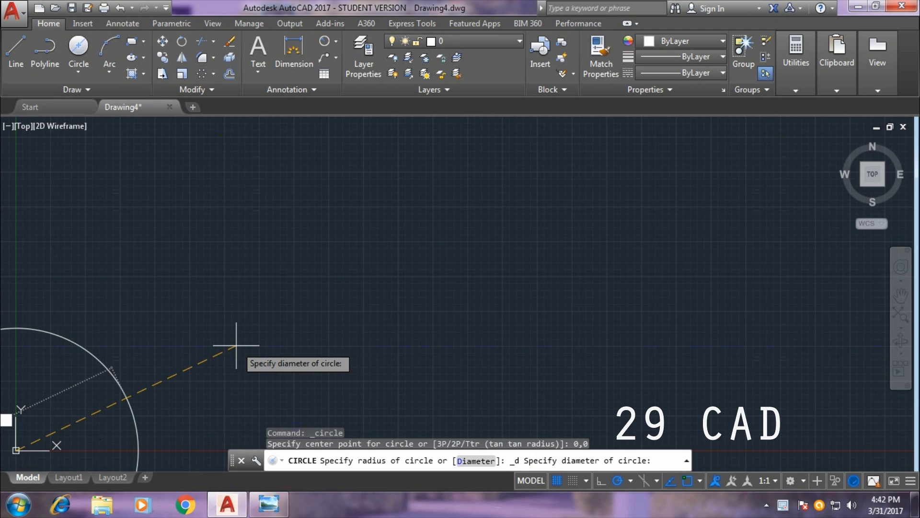
{"action": "type", "text": "32"}
{"action": "key", "text": "Return"}
{"action": "scroll", "coordinate": [236, 345], "scroll_direction": "down", "scroll_amount": 3}
{"action": "mouse_move", "coordinate": [380, 283]}
{"action": "middle_mouse_down"}
{"action": "mouse_move", "coordinate": [659, 191]}
{"action": "mouse_move", "coordinate": [613, 231]}
{"action": "middle_mouse_up"}
- Draw an open keyway outline beside it: 2 up, 8 across, 2 down
{"action": "left_click", "coordinate": [16, 50]}
{"action": "left_click", "coordinate": [50, 274]}
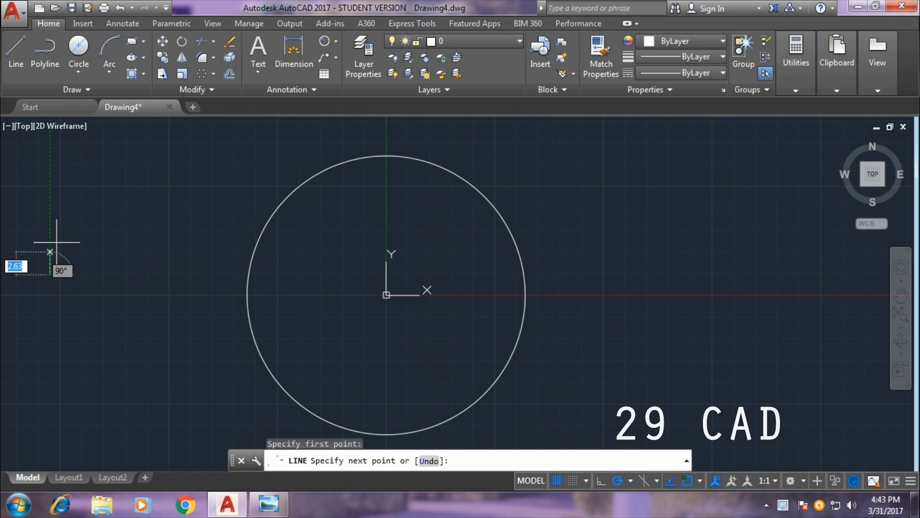
{"action": "type", "text": "2"}
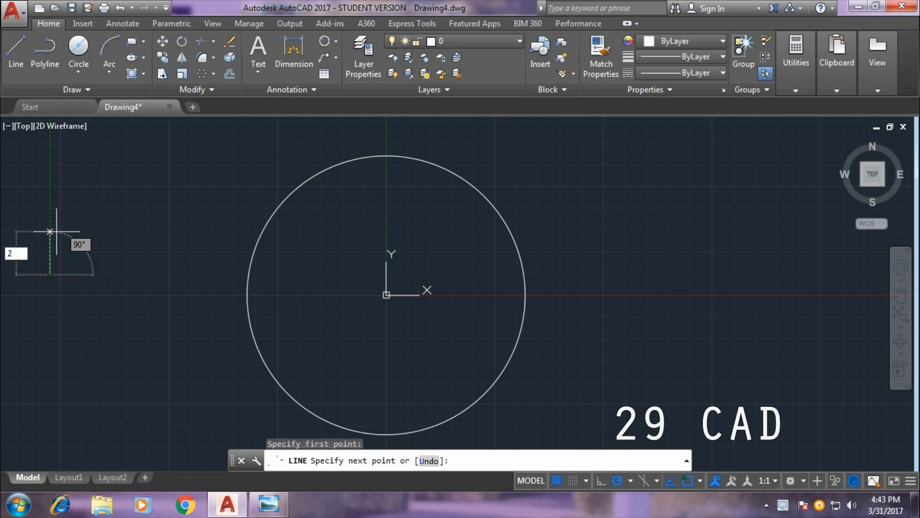
{"action": "key", "text": "Return"}
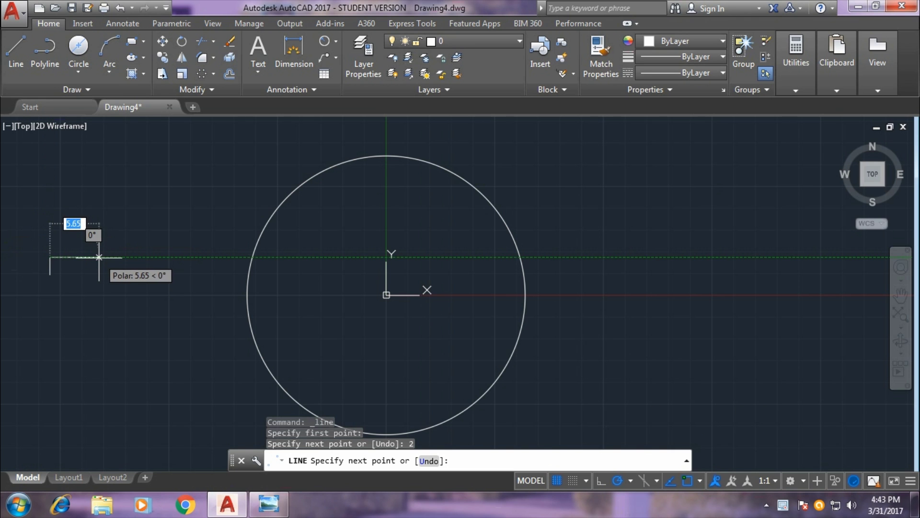
{"action": "type", "text": "8"}
{"action": "key", "text": "Return"}
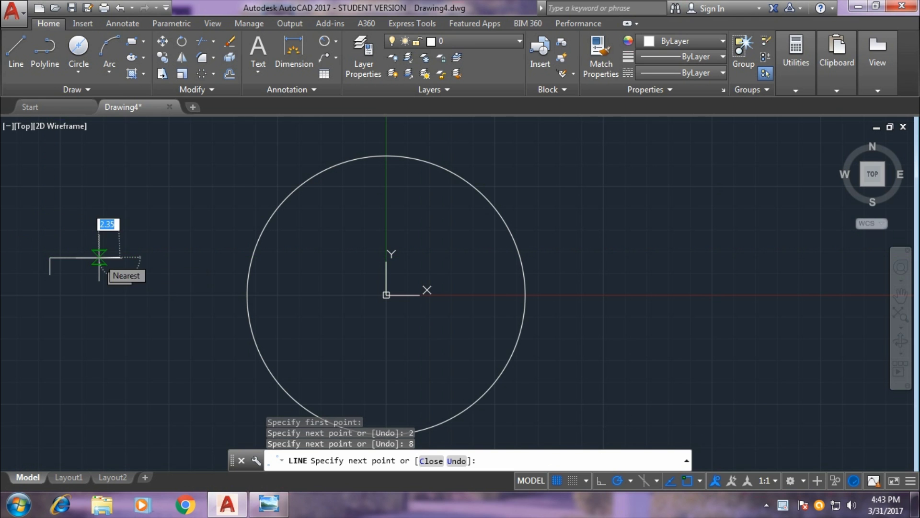
{"action": "type", "text": "2"}
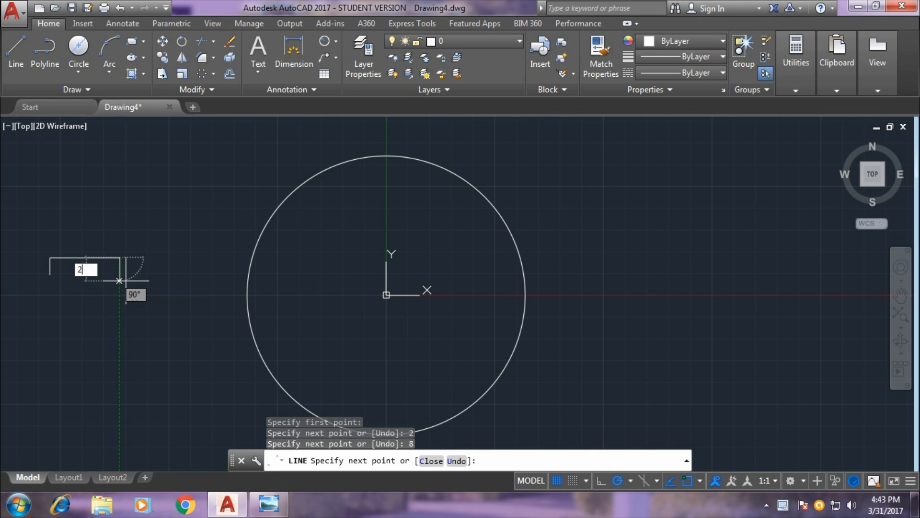
{"action": "key", "text": "Return"}
{"action": "right_click", "coordinate": [153, 203]}
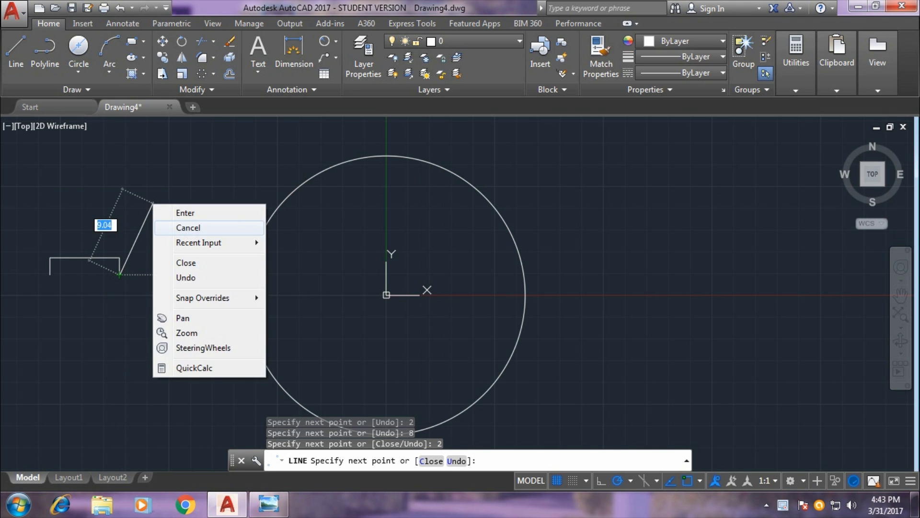
{"action": "left_click", "coordinate": [184, 212]}
{"action": "scroll", "coordinate": [62, 308], "scroll_direction": "up", "scroll_amount": 2}
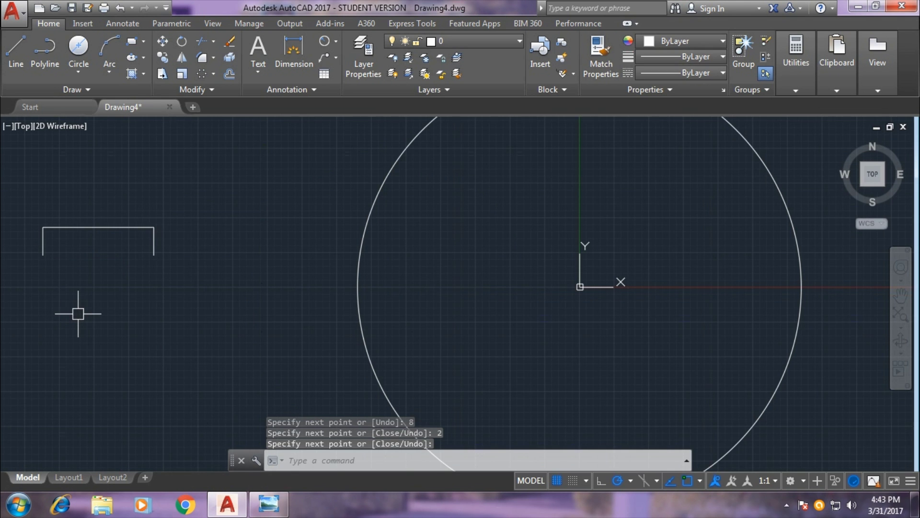
{"action": "type", "text": "M"}
- Move the three keyway lines so their top-edge midpoint sits on the circle's top quadrant
{"action": "key", "text": "Return"}
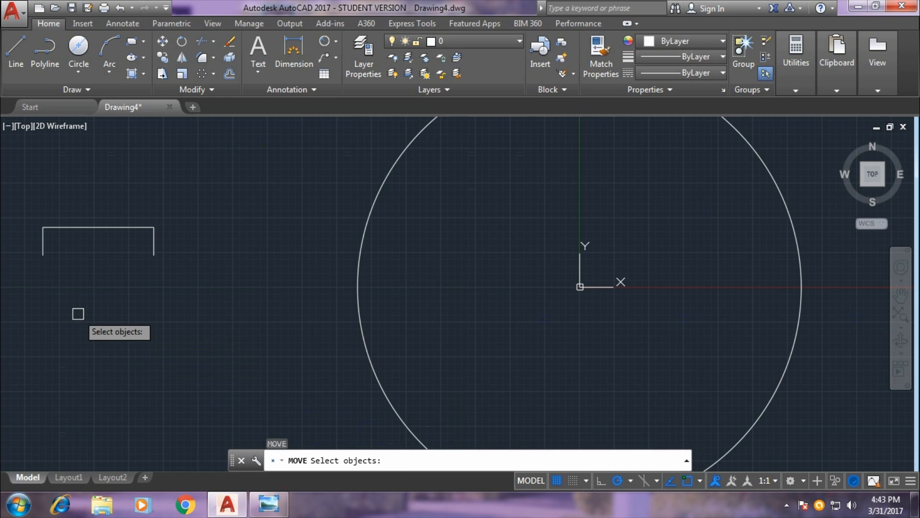
{"action": "left_click", "coordinate": [89, 227]}
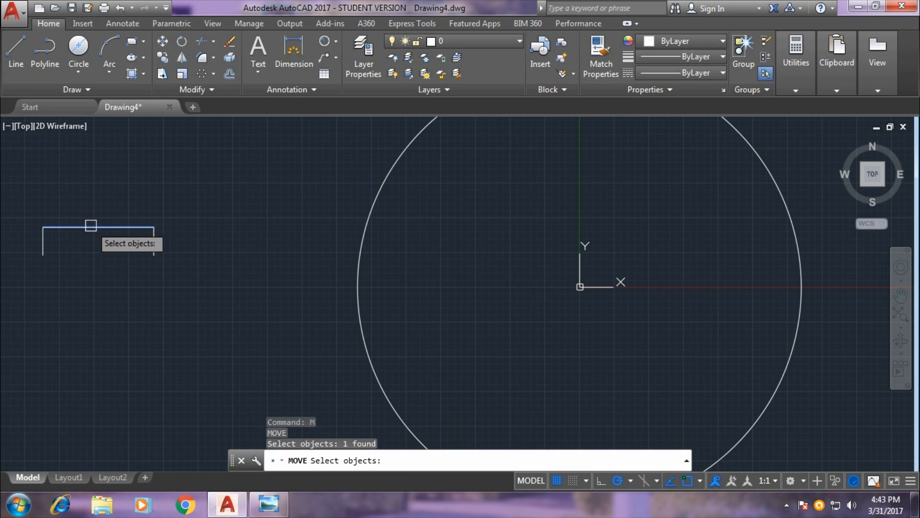
{"action": "left_click", "coordinate": [43, 250]}
{"action": "left_click", "coordinate": [154, 243]}
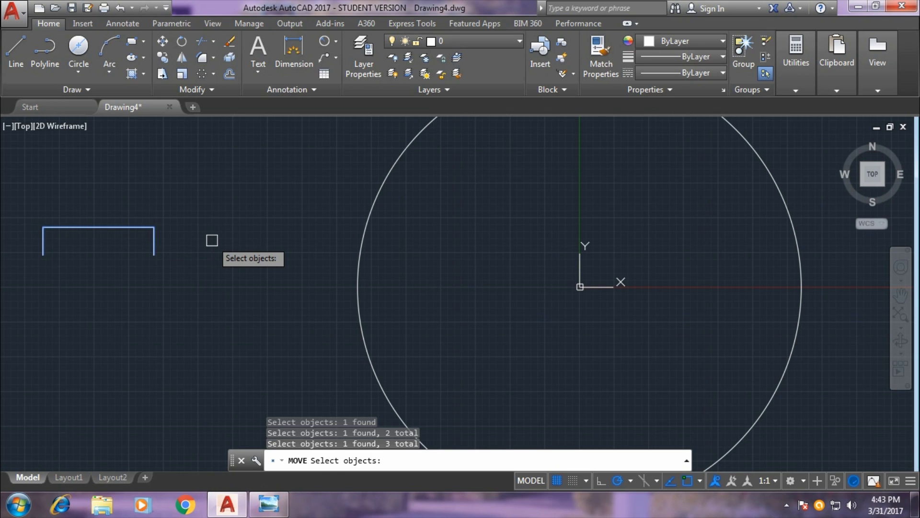
{"action": "key", "text": "Return"}
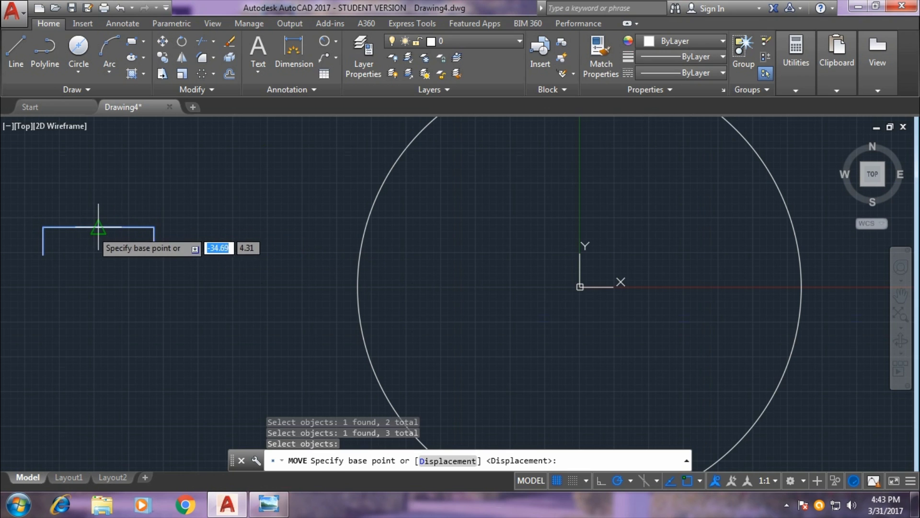
{"action": "left_click", "coordinate": [99, 227]}
{"action": "mouse_move", "coordinate": [529, 216]}
{"action": "middle_mouse_down"}
{"action": "mouse_move", "coordinate": [509, 270]}
{"action": "mouse_move", "coordinate": [482, 284]}
{"action": "middle_mouse_up"}
{"action": "scroll", "coordinate": [492, 240], "scroll_direction": "up", "scroll_amount": 3}
{"action": "scroll", "coordinate": [534, 219], "scroll_direction": "up", "scroll_amount": 2}
{"action": "scroll", "coordinate": [522, 235], "scroll_direction": "up", "scroll_amount": 2}
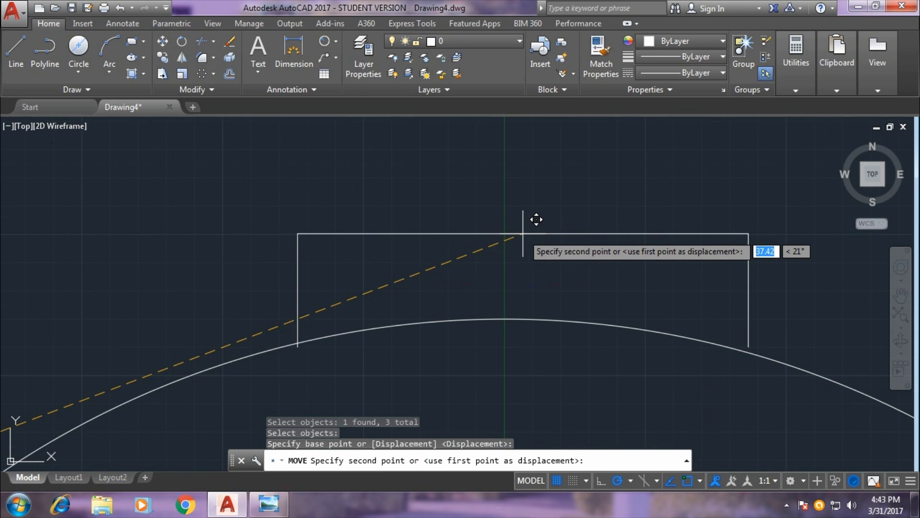
{"action": "scroll", "coordinate": [523, 234], "scroll_direction": "up", "scroll_amount": 2}
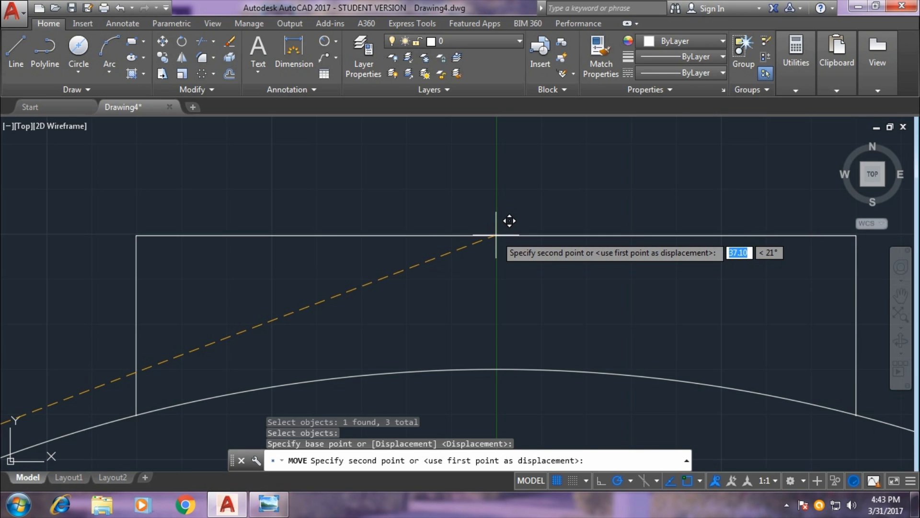
{"action": "left_click", "coordinate": [496, 234]}
{"action": "scroll", "coordinate": [383, 225], "scroll_direction": "down", "scroll_amount": 1}
{"action": "scroll", "coordinate": [158, 293], "scroll_direction": "down", "scroll_amount": 1}
{"action": "middle_click_drag", "start_coordinate": [154, 294], "coordinate": [172, 252]}
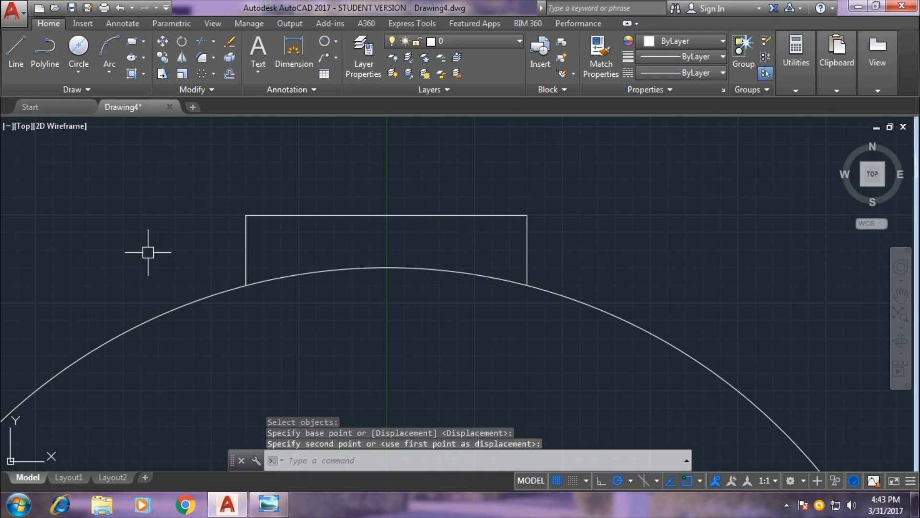
- Trim away the circle arc lying between the keyway sides
{"action": "type", "text": "tr"}
{"action": "key", "text": "Return"}
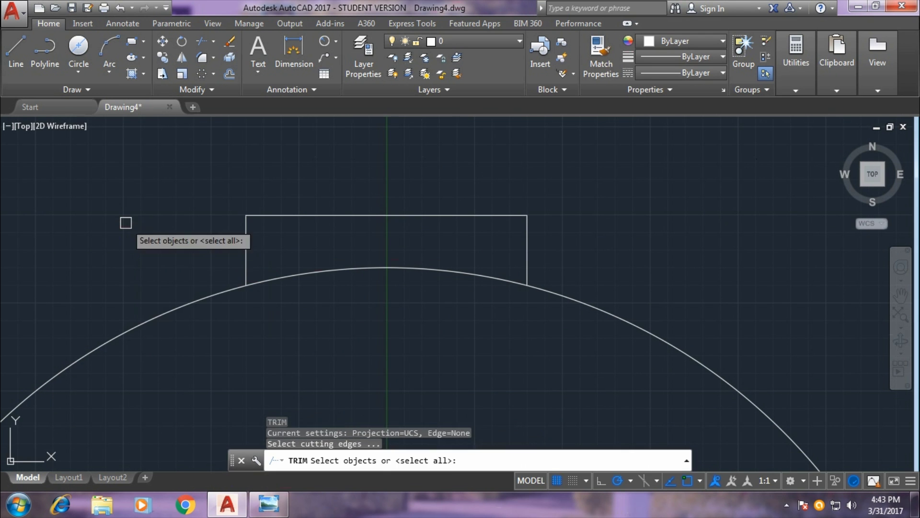
{"action": "key", "text": "Return"}
{"action": "left_click", "coordinate": [329, 274]}
{"action": "scroll", "coordinate": [158, 263], "scroll_direction": "down", "scroll_amount": 3}
{"action": "mouse_move", "coordinate": [49, 249]}
{"action": "middle_mouse_down"}
{"action": "mouse_move", "coordinate": [148, 215]}
{"action": "mouse_move", "coordinate": [320, 214]}
{"action": "middle_mouse_up"}
{"action": "scroll", "coordinate": [217, 219], "scroll_direction": "down", "scroll_amount": 4}
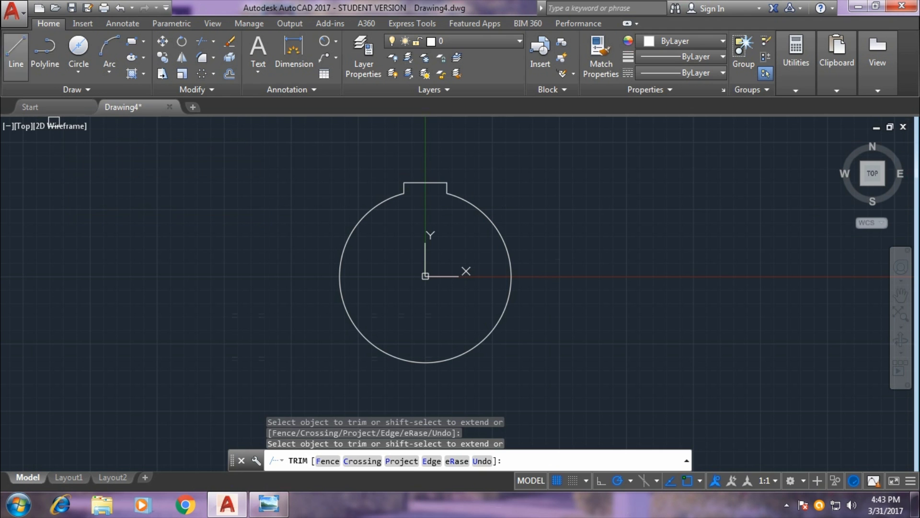
{"action": "left_click", "coordinate": [78, 48]}
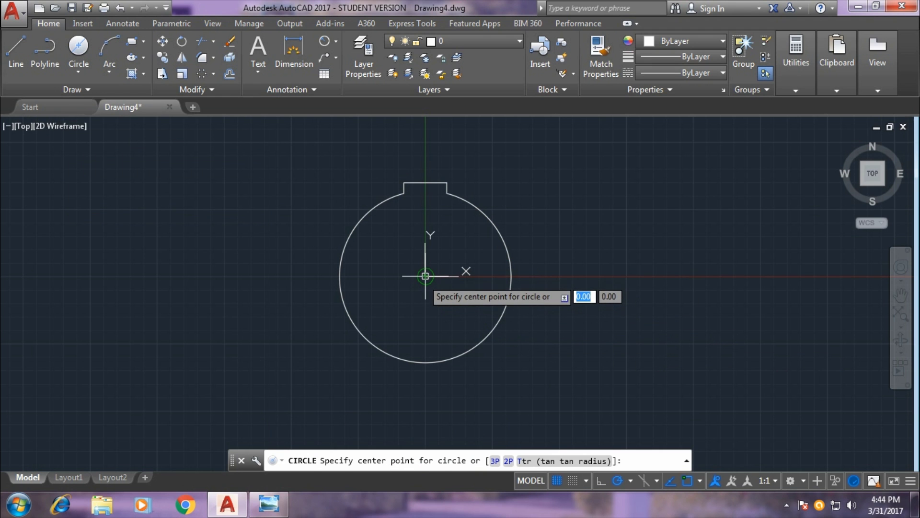
- Draw a concentric 50-diameter circle and a 5-diameter circle on its top quadrant
{"action": "left_click", "coordinate": [425, 276]}
{"action": "type", "text": "50"}
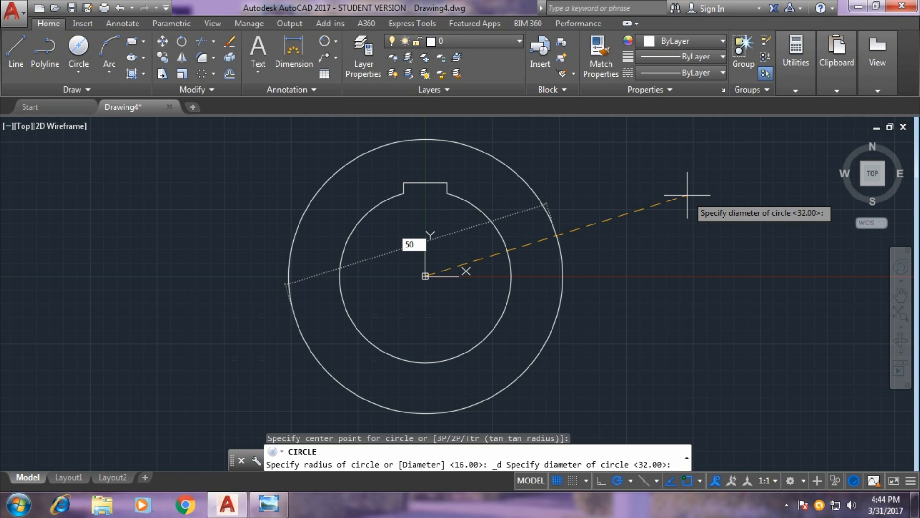
{"action": "key", "text": "Return"}
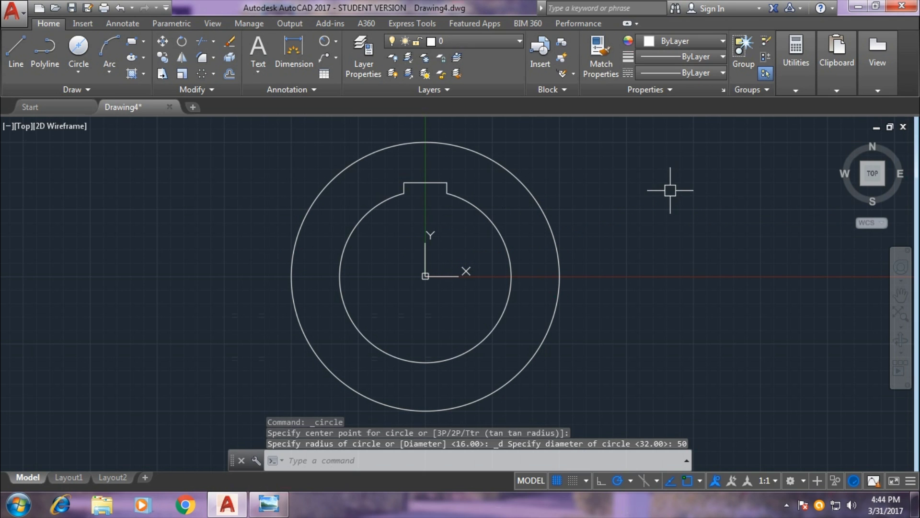
{"action": "key", "text": "Return"}
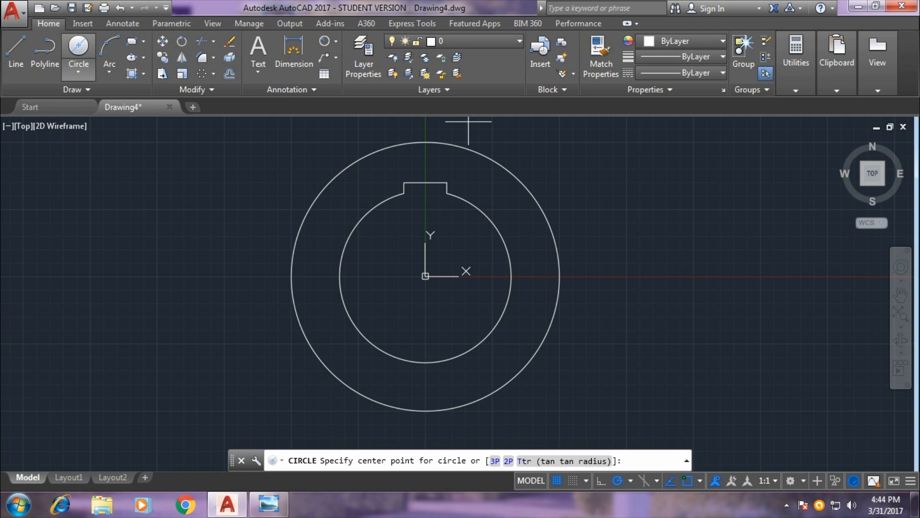
{"action": "left_click", "coordinate": [425, 142]}
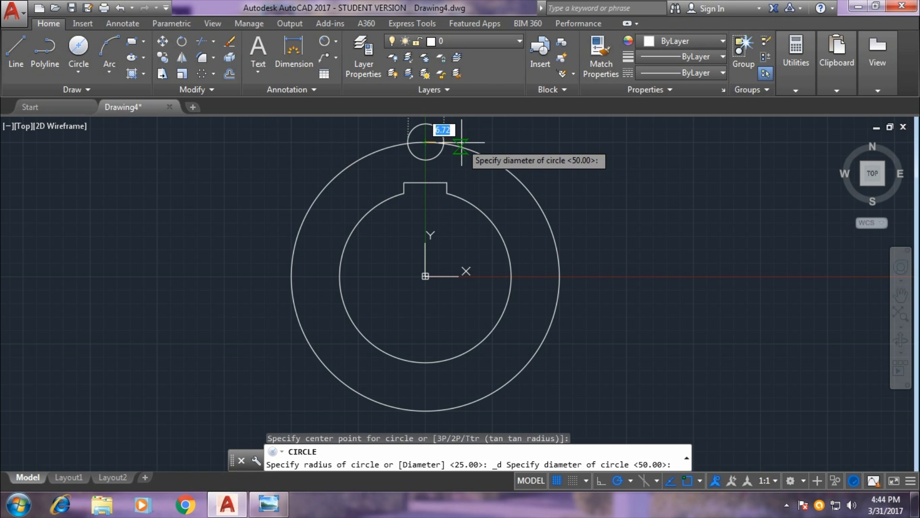
{"action": "type", "text": "5"}
{"action": "key", "text": "Return"}
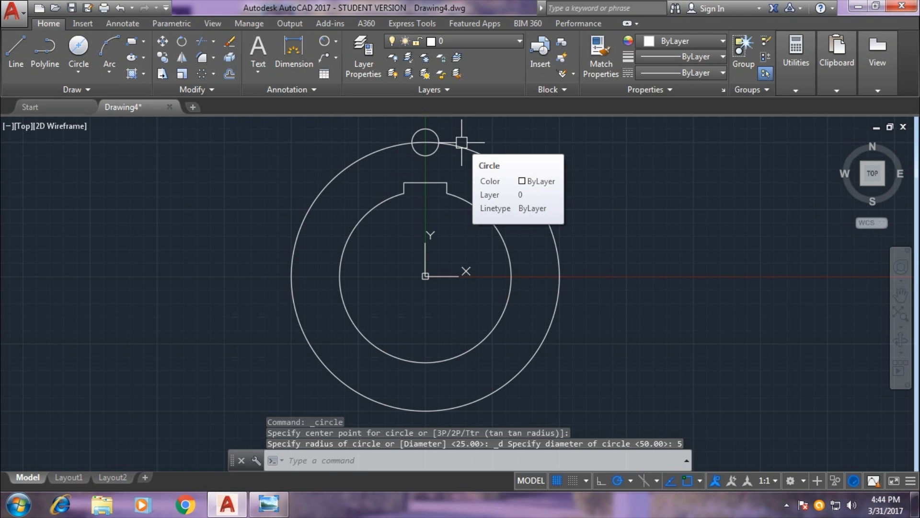
{"action": "left_click", "coordinate": [202, 73]}
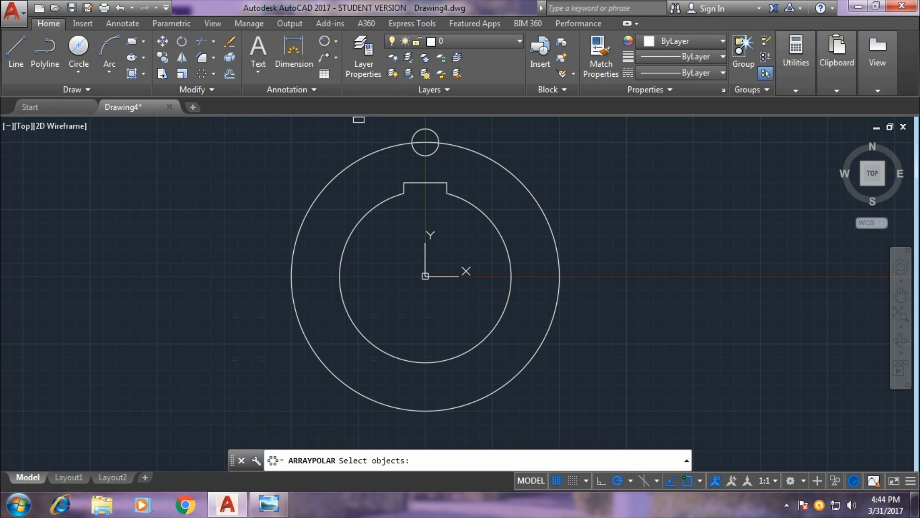
- Polar-array the 5-diameter circle into 8 items around the drawing centre
{"action": "left_click", "coordinate": [415, 132]}
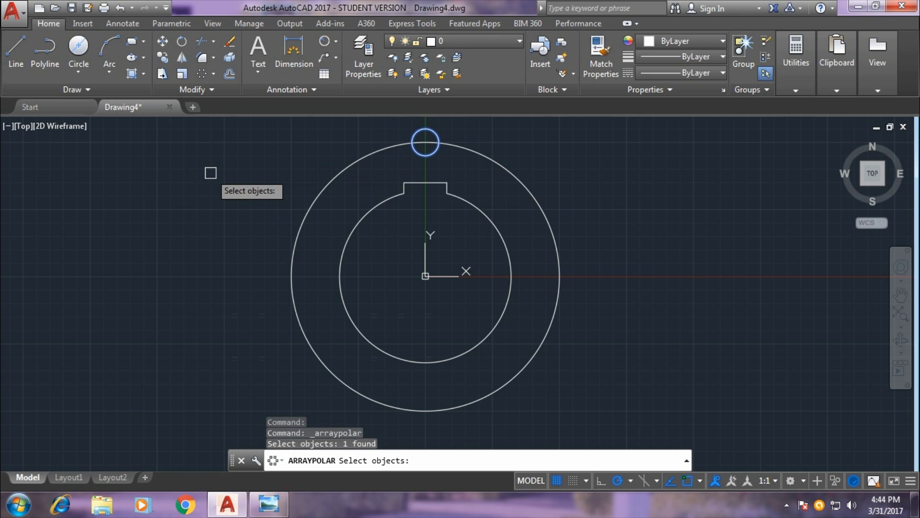
{"action": "key", "text": "Return"}
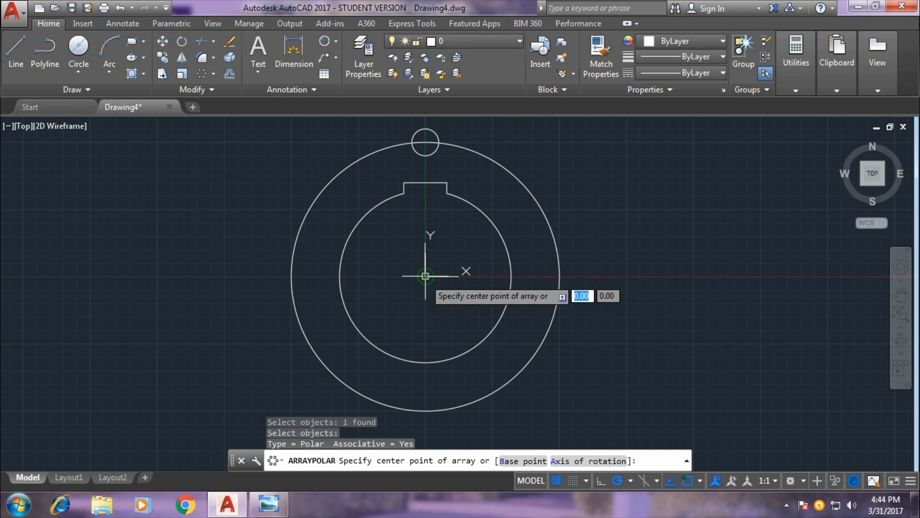
{"action": "left_click", "coordinate": [425, 276]}
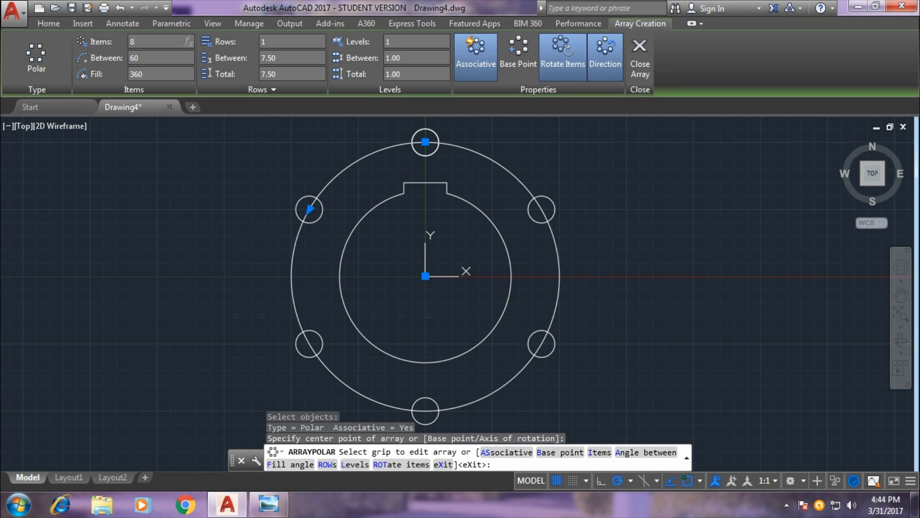
{"action": "key", "text": "Return"}
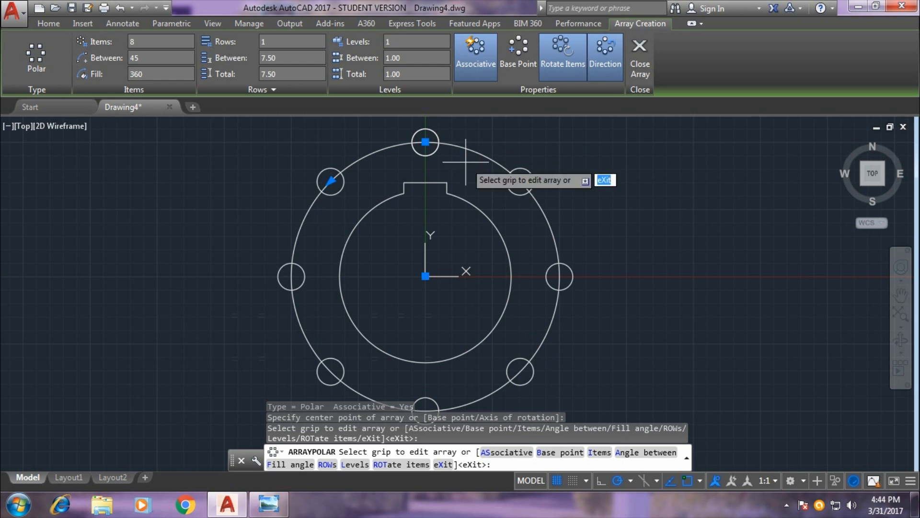
{"action": "left_click", "coordinate": [641, 60]}
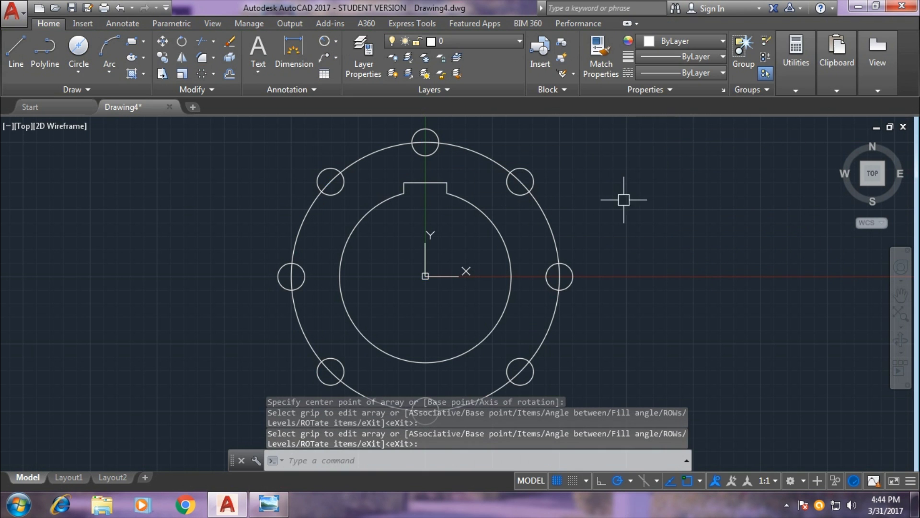
{"action": "scroll", "coordinate": [637, 223], "scroll_direction": "down", "scroll_amount": 2}
- Draw a concentric 59.23-diameter circle enclosing the ring of eight holes
{"action": "middle_click_drag", "start_coordinate": [639, 228], "coordinate": [596, 230]}
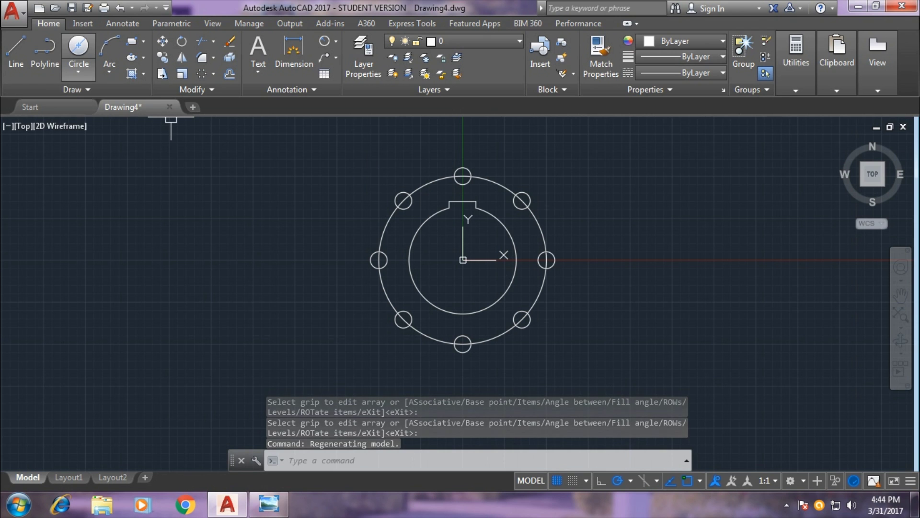
{"action": "left_click", "coordinate": [78, 48]}
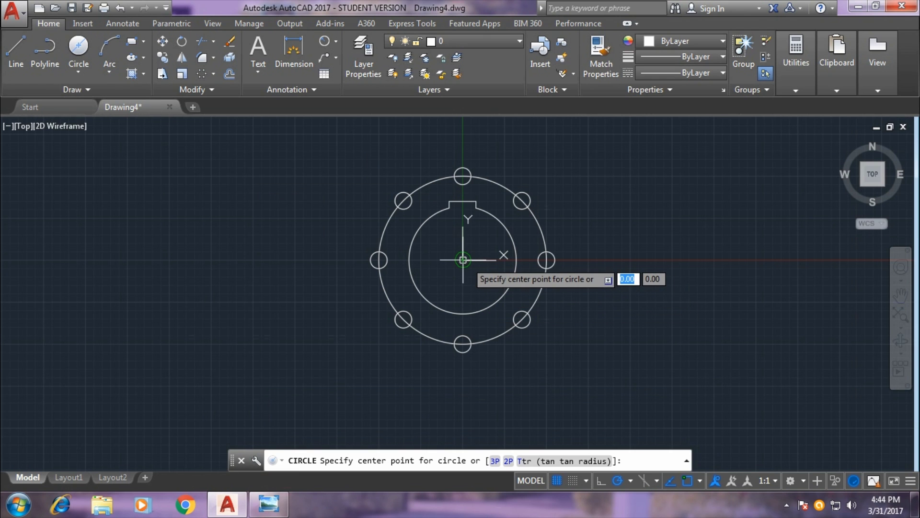
{"action": "left_click", "coordinate": [463, 260]}
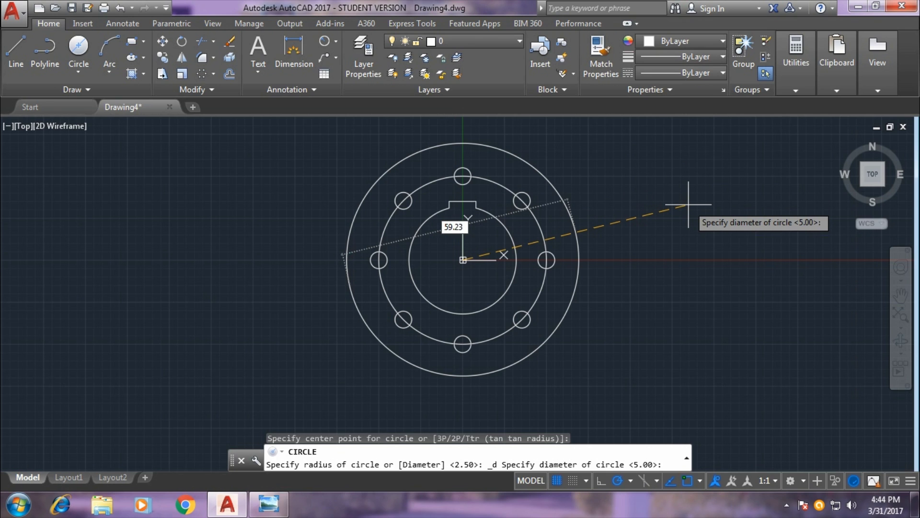
{"action": "key", "text": "Return"}
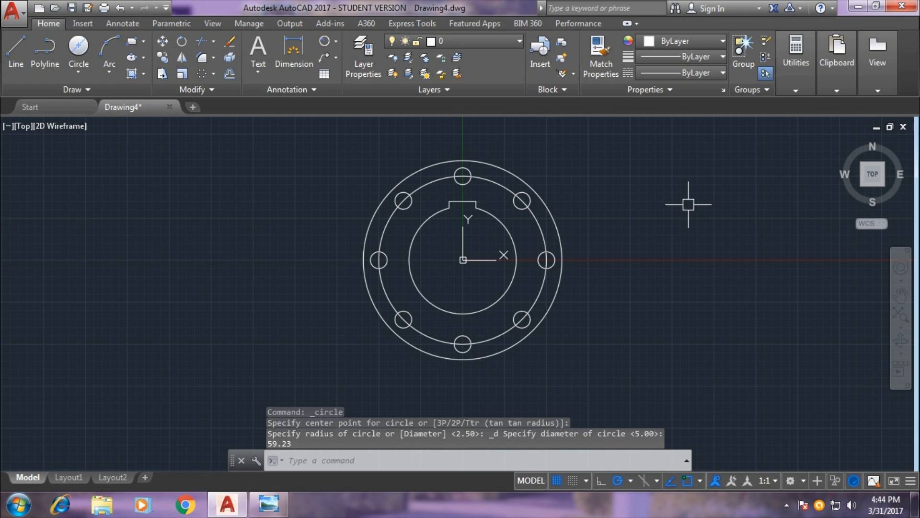
{"action": "mouse_move", "coordinate": [691, 200]}
{"action": "middle_mouse_down"}
{"action": "mouse_move", "coordinate": [623, 230]}
{"action": "mouse_move", "coordinate": [508, 230]}
{"action": "mouse_move", "coordinate": [552, 222]}
{"action": "mouse_move", "coordinate": [594, 228]}
{"action": "middle_mouse_up"}
{"action": "scroll", "coordinate": [507, 230], "scroll_direction": "down", "scroll_amount": 2}
{"action": "scroll", "coordinate": [573, 220], "scroll_direction": "up", "scroll_amount": 2}
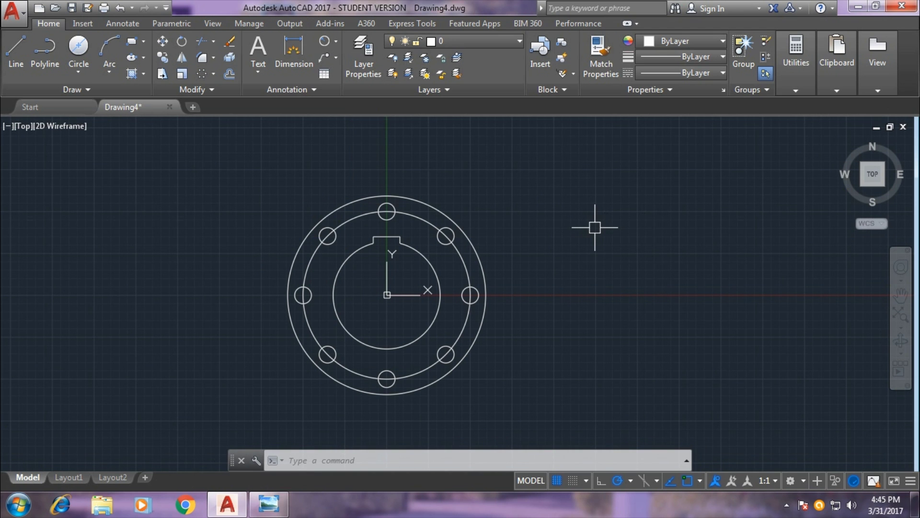
{"action": "middle_click_drag", "start_coordinate": [595, 228], "coordinate": [612, 228]}
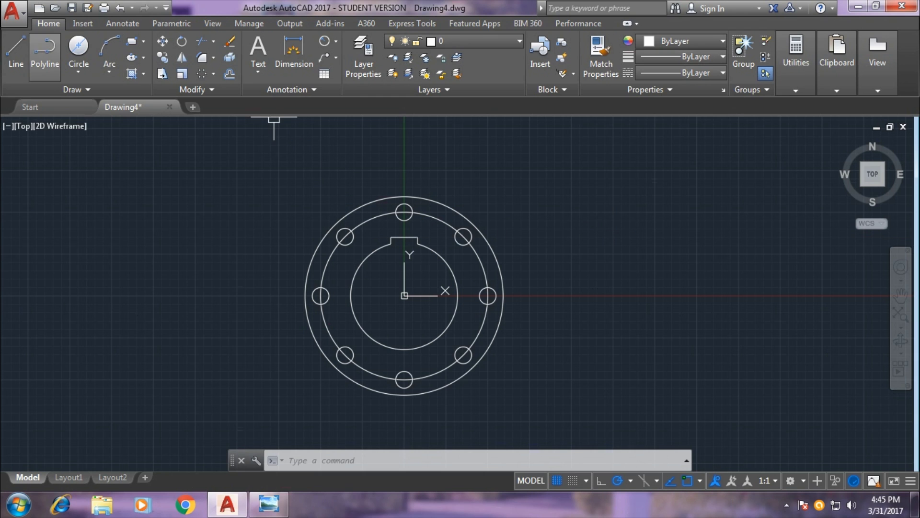
- Draw a concentric radius-70 circle with Center, Radius and zoom to fit it
{"action": "left_click", "coordinate": [79, 72]}
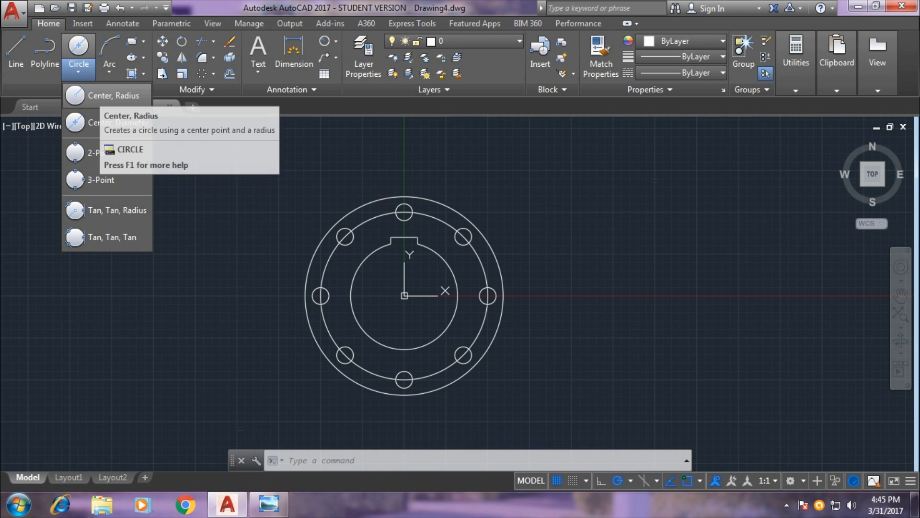
{"action": "left_click", "coordinate": [100, 96]}
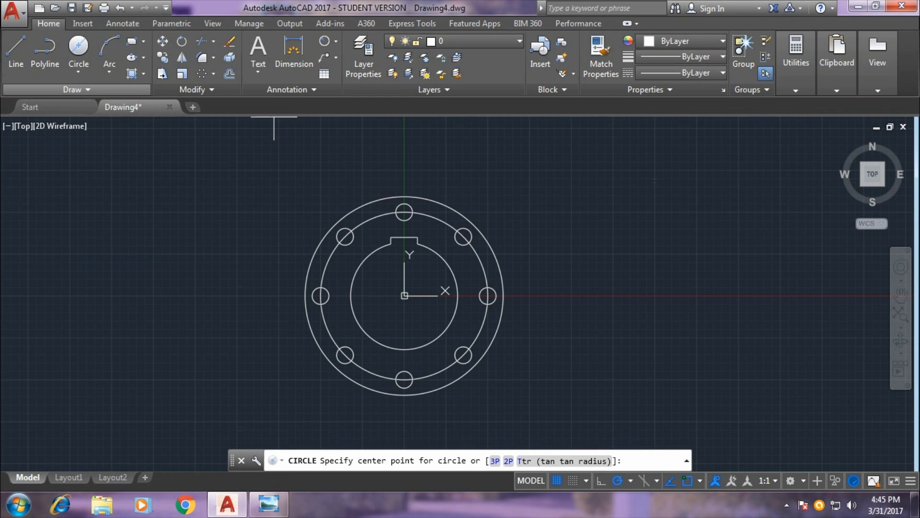
{"action": "left_click", "coordinate": [404, 295]}
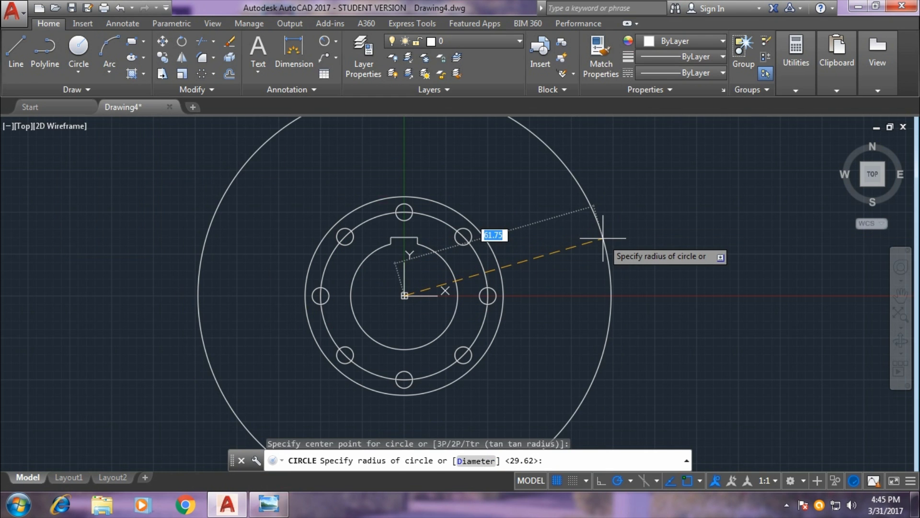
{"action": "key", "text": "Return"}
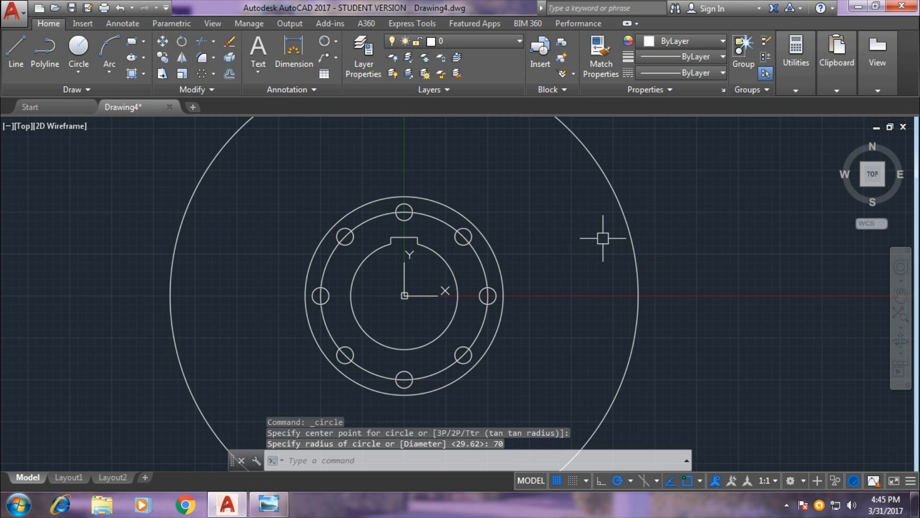
{"action": "scroll", "coordinate": [608, 295], "scroll_direction": "down", "scroll_amount": 3}
{"action": "scroll", "coordinate": [724, 281], "scroll_direction": "down", "scroll_amount": 1}
{"action": "mouse_move", "coordinate": [723, 281]}
{"action": "middle_mouse_down"}
{"action": "mouse_move", "coordinate": [676, 254]}
{"action": "mouse_move", "coordinate": [690, 254]}
{"action": "middle_mouse_up"}
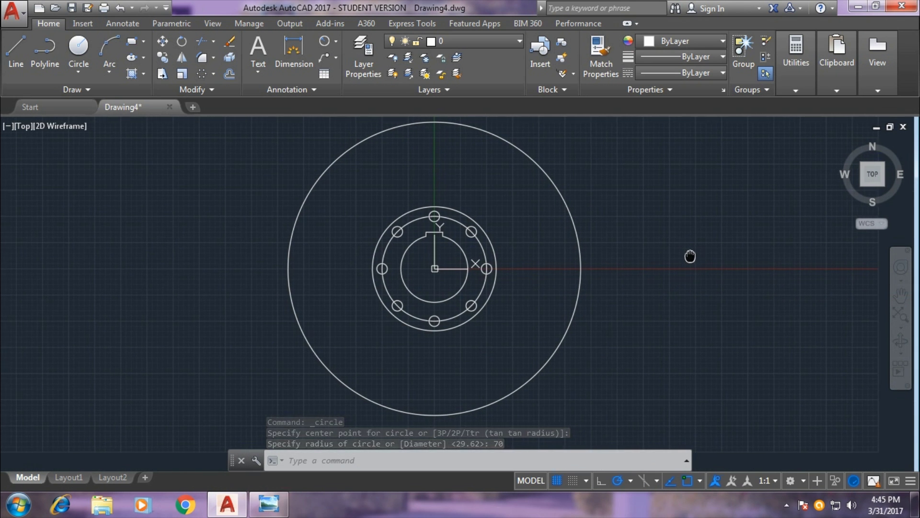
{"action": "middle_click_drag", "start_coordinate": [690, 254], "coordinate": [680, 259]}
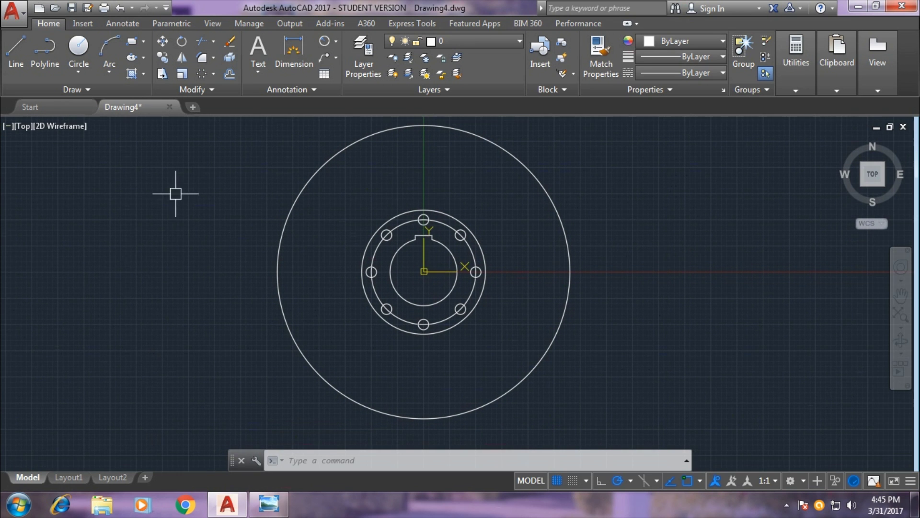
{"action": "left_click", "coordinate": [16, 53]}
{"action": "scroll", "coordinate": [412, 268], "scroll_direction": "up", "scroll_amount": 2}
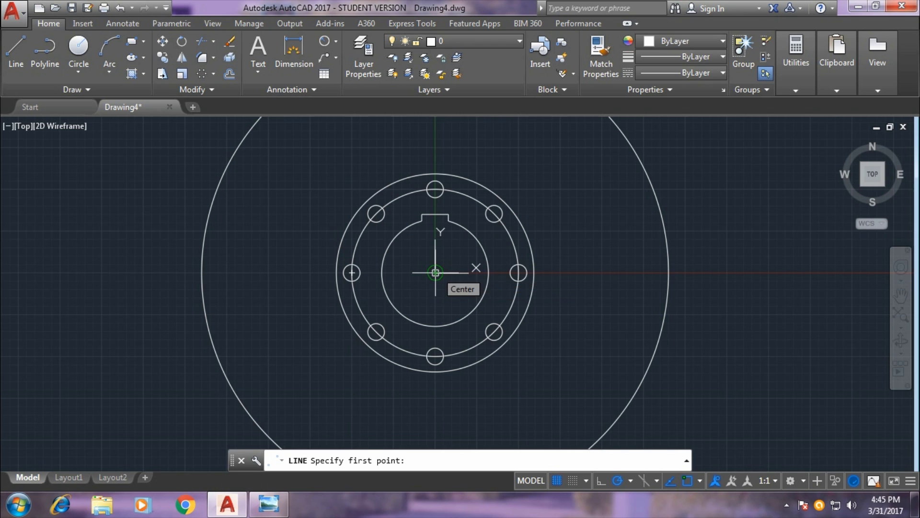
- Draw a line rising 6 from the centre, then running left past the radius-70 circle
{"action": "left_click", "coordinate": [435, 272]}
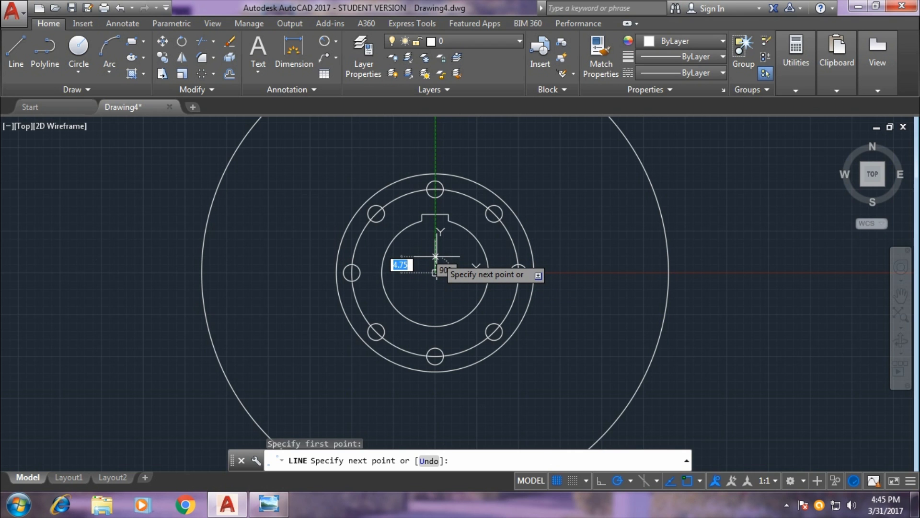
{"action": "key", "text": "Return"}
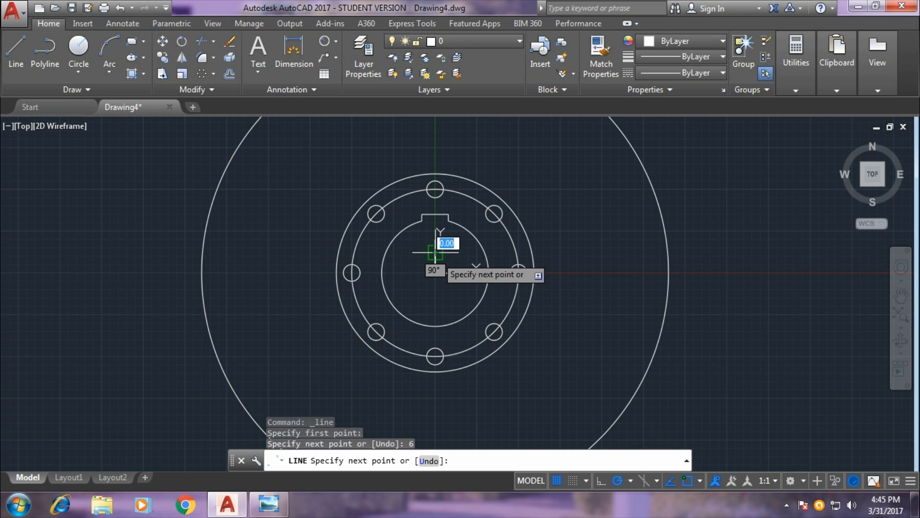
{"action": "left_click", "coordinate": [137, 253]}
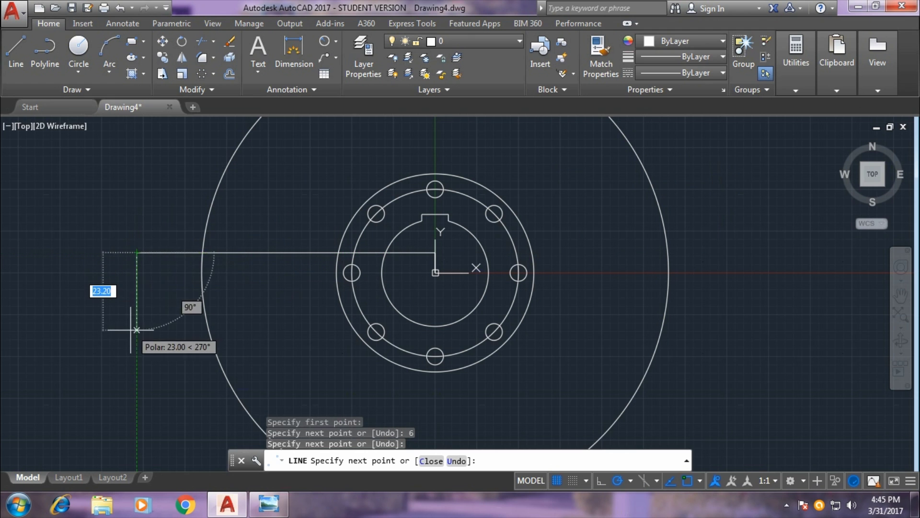
{"action": "right_click", "coordinate": [137, 329]}
{"action": "key", "text": "Return"}
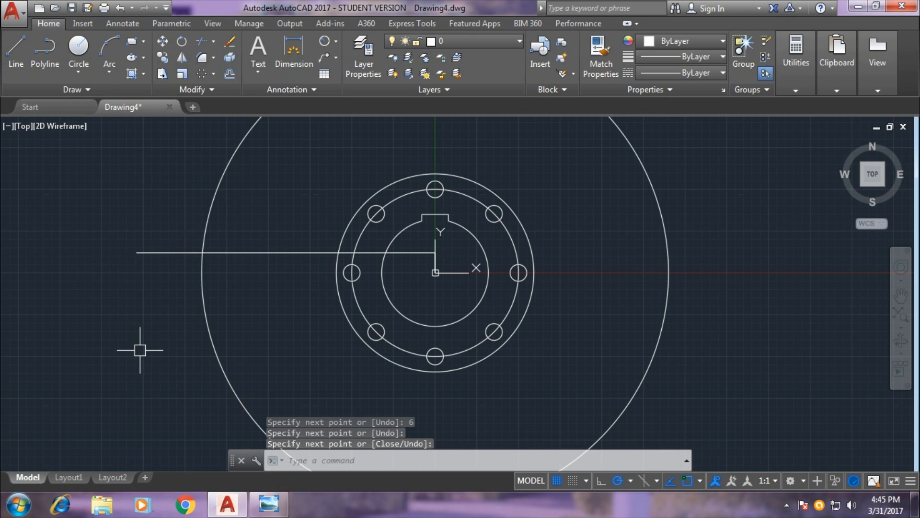
{"action": "scroll", "coordinate": [172, 345], "scroll_direction": "down", "scroll_amount": 2}
{"action": "type", "text": "F"}
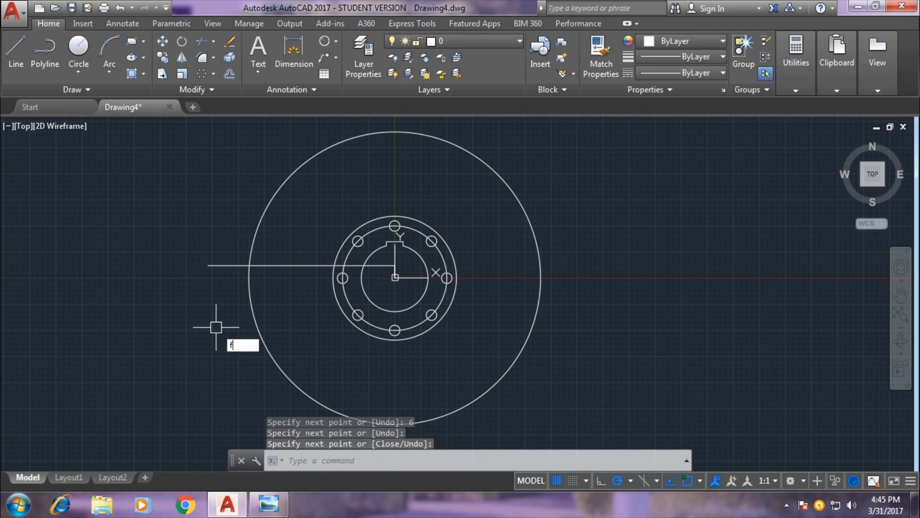
- Fillet the horizontal line into the radius-70 circle with a radius of 6
{"action": "key", "text": "Return"}
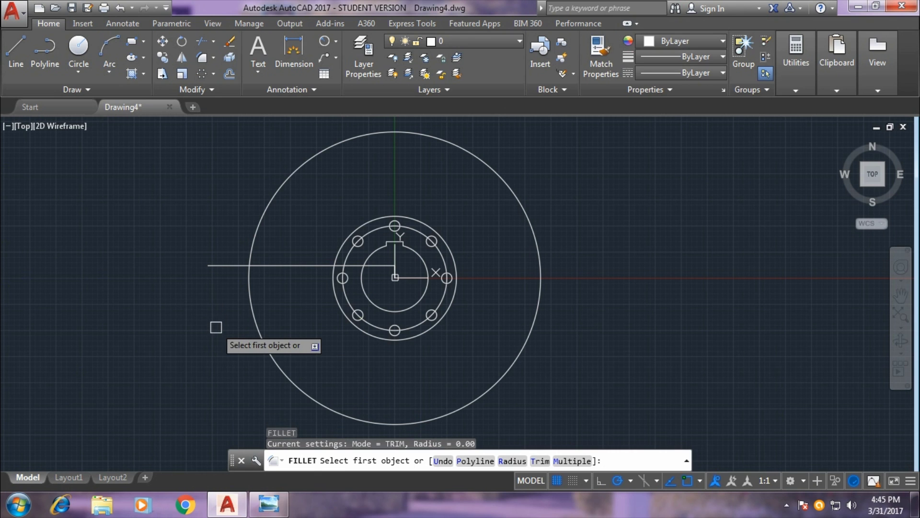
{"action": "type", "text": "R"}
{"action": "key", "text": "Return"}
{"action": "type", "text": "6"}
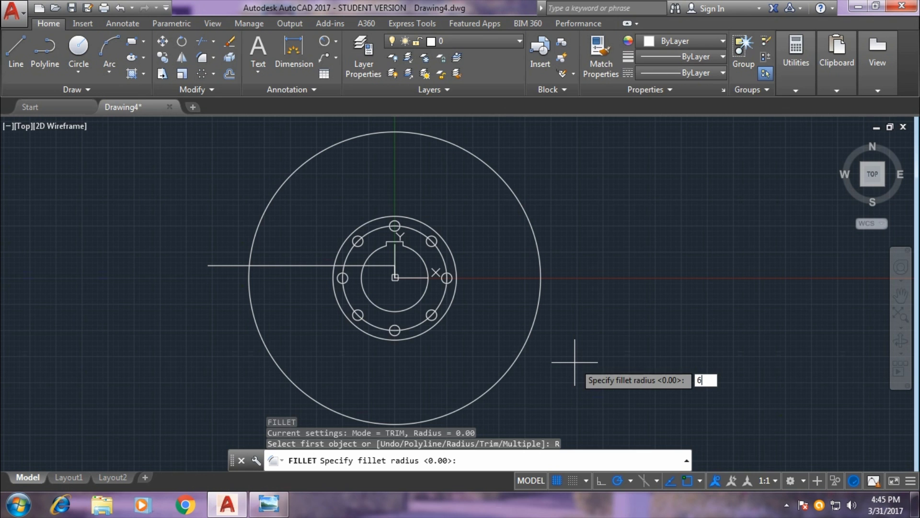
{"action": "key", "text": "Return"}
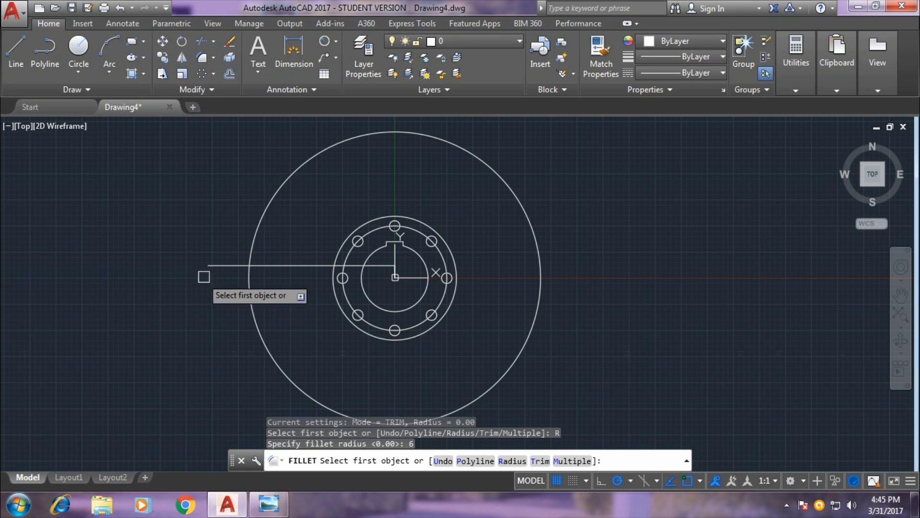
{"action": "left_click", "coordinate": [269, 265]}
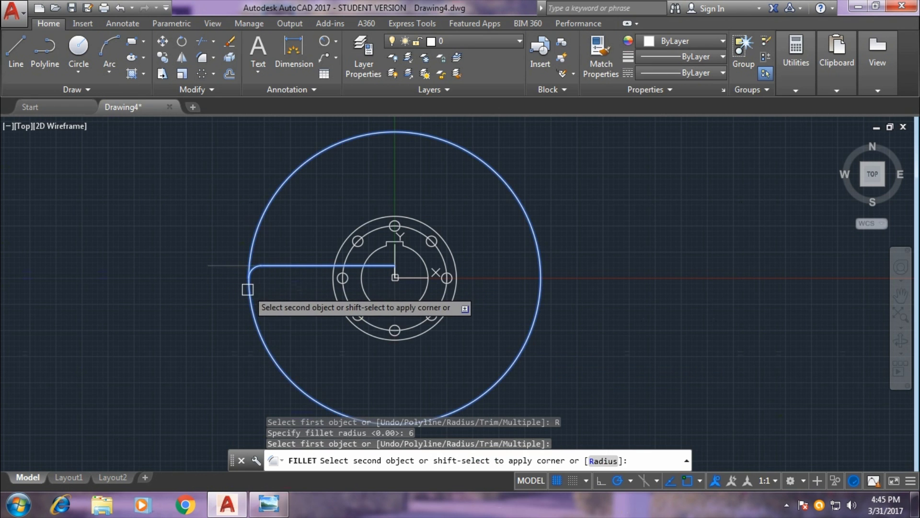
{"action": "left_click", "coordinate": [253, 281]}
{"action": "middle_click_drag", "start_coordinate": [193, 387], "coordinate": [205, 340]}
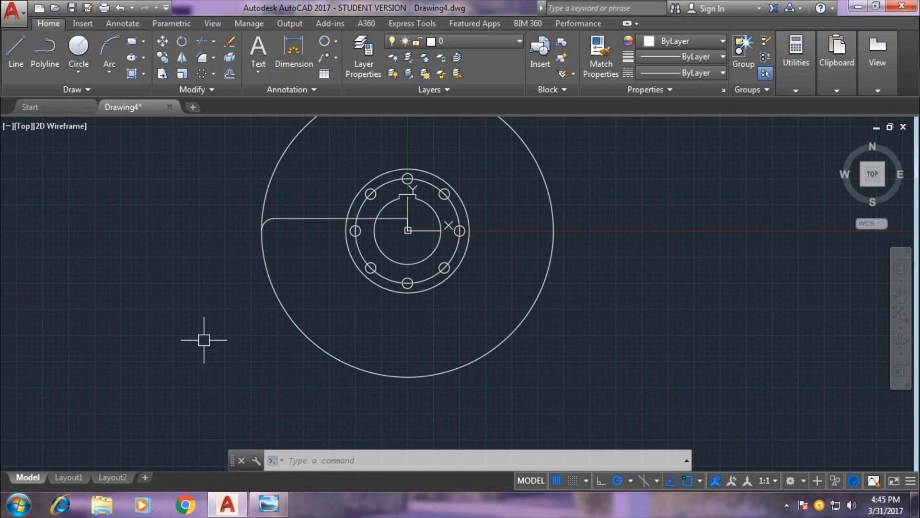
- Repeat the radius-6 fillet where the horizontal line meets the 59.23 circle
{"action": "right_click", "coordinate": [204, 339]}
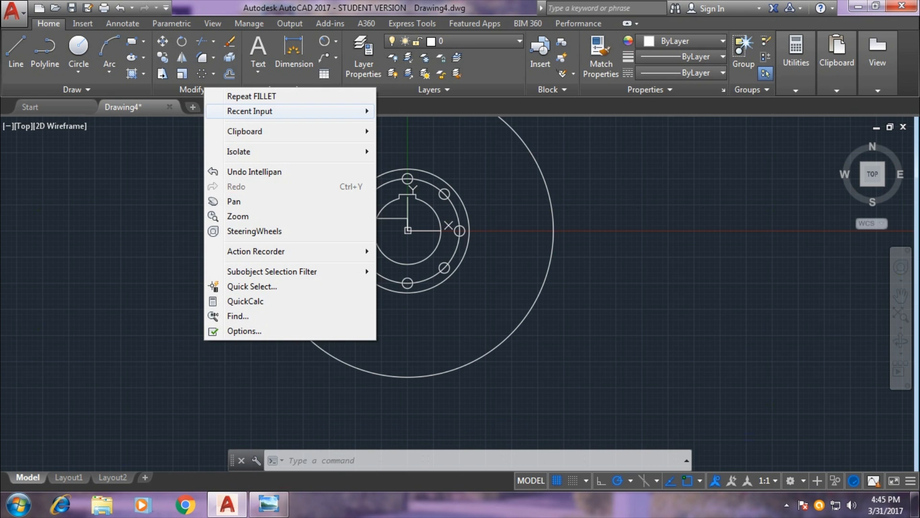
{"action": "left_click", "coordinate": [244, 96]}
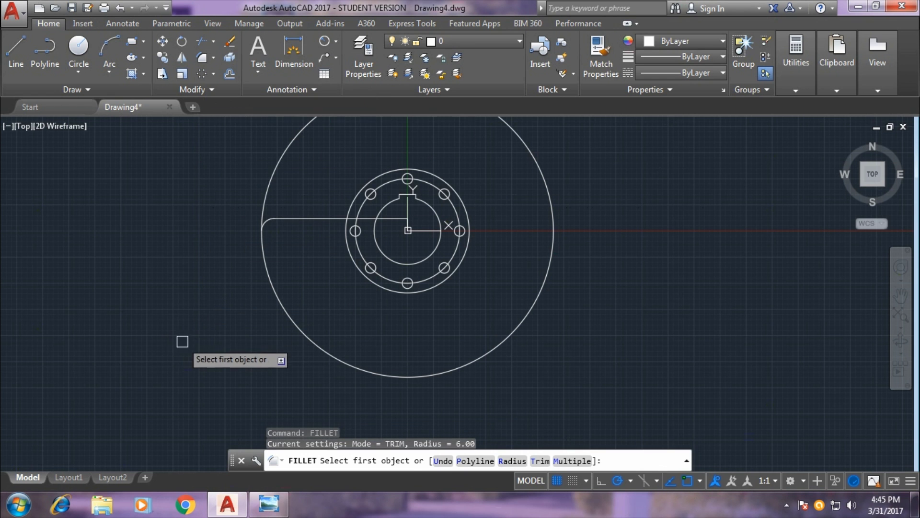
{"action": "scroll", "coordinate": [277, 294], "scroll_direction": "up", "scroll_amount": 4}
{"action": "mouse_move", "coordinate": [277, 295]}
{"action": "middle_mouse_down"}
{"action": "mouse_move", "coordinate": [376, 208]}
{"action": "mouse_move", "coordinate": [353, 335]}
{"action": "middle_mouse_up"}
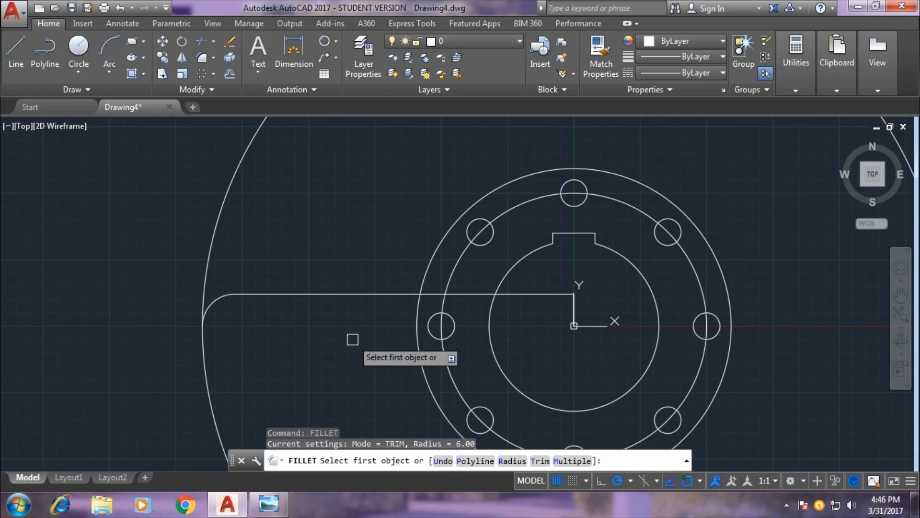
{"action": "left_click", "coordinate": [395, 294]}
{"action": "left_click", "coordinate": [414, 332]}
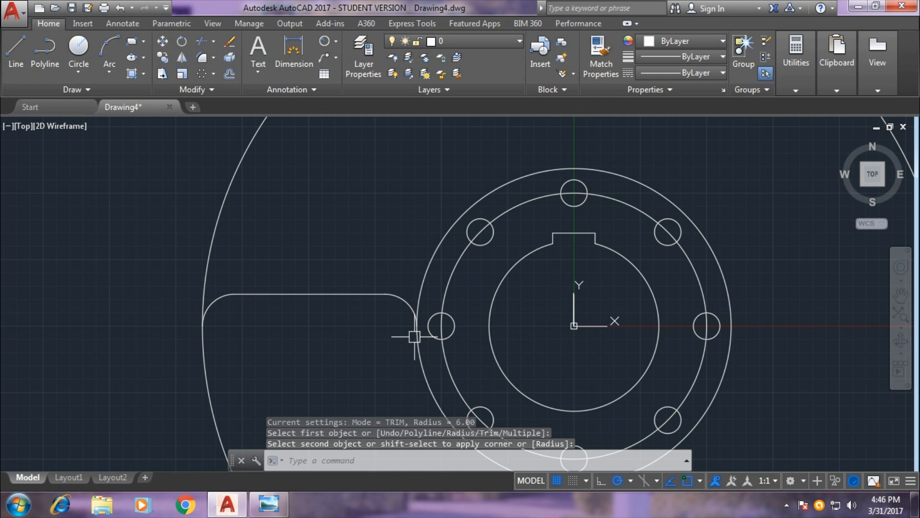
{"action": "scroll", "coordinate": [15, 350], "scroll_direction": "down", "scroll_amount": 3}
{"action": "mouse_move", "coordinate": [42, 352]}
{"action": "middle_mouse_down"}
{"action": "mouse_move", "coordinate": [94, 281]}
{"action": "mouse_move", "coordinate": [113, 236]}
{"action": "mouse_move", "coordinate": [175, 257]}
{"action": "middle_mouse_up"}
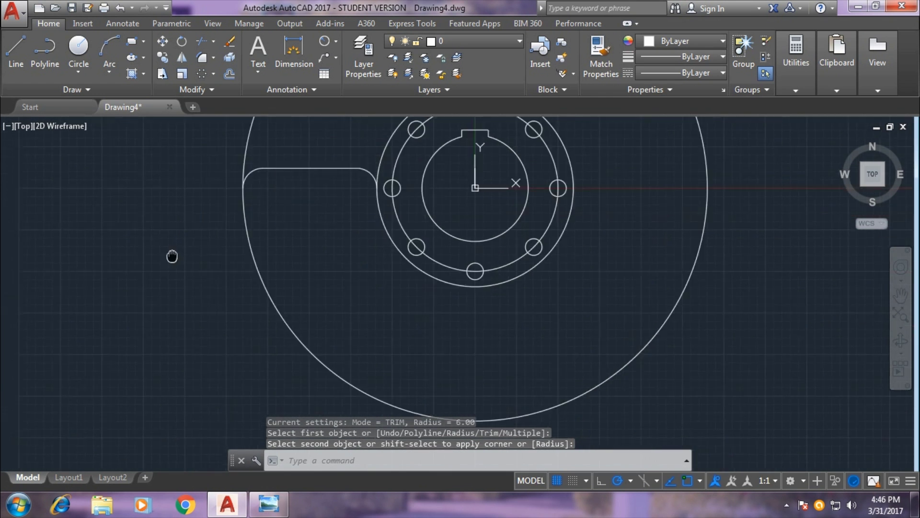
{"action": "right_click", "coordinate": [146, 238]}
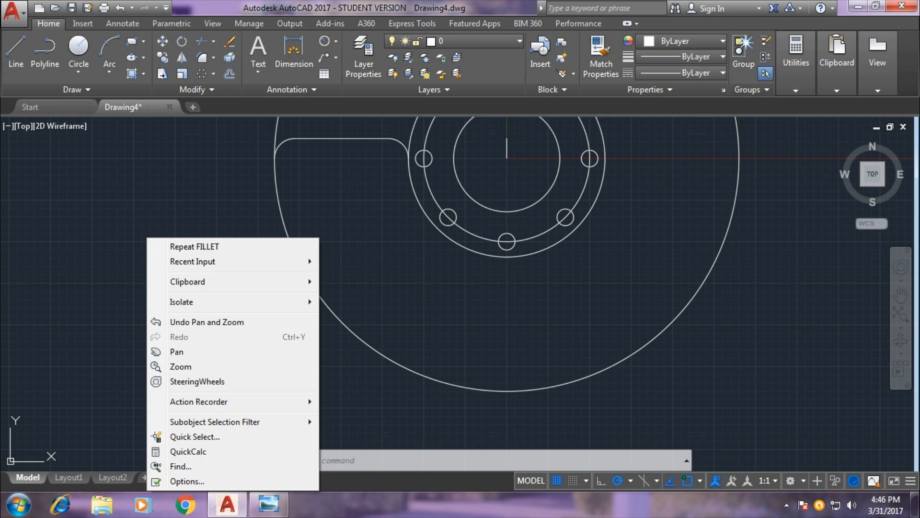
- Draw a 54-unit vertical line straight down from the origin 0,0
{"action": "left_click", "coordinate": [78, 72]}
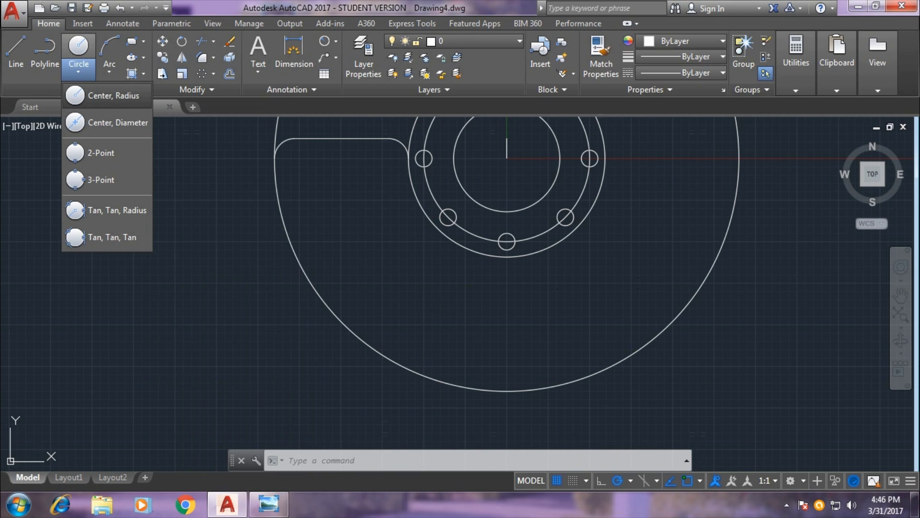
{"action": "left_click", "coordinate": [16, 52]}
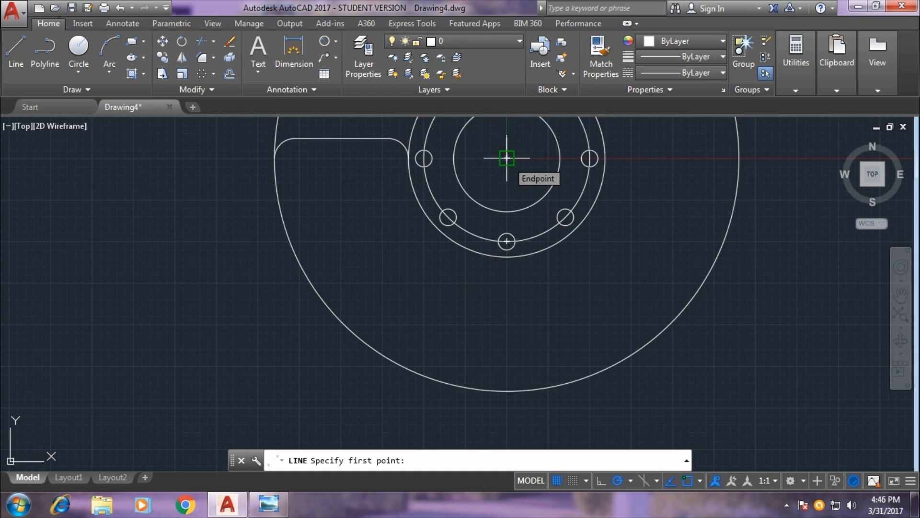
{"action": "type", "text": "0"}
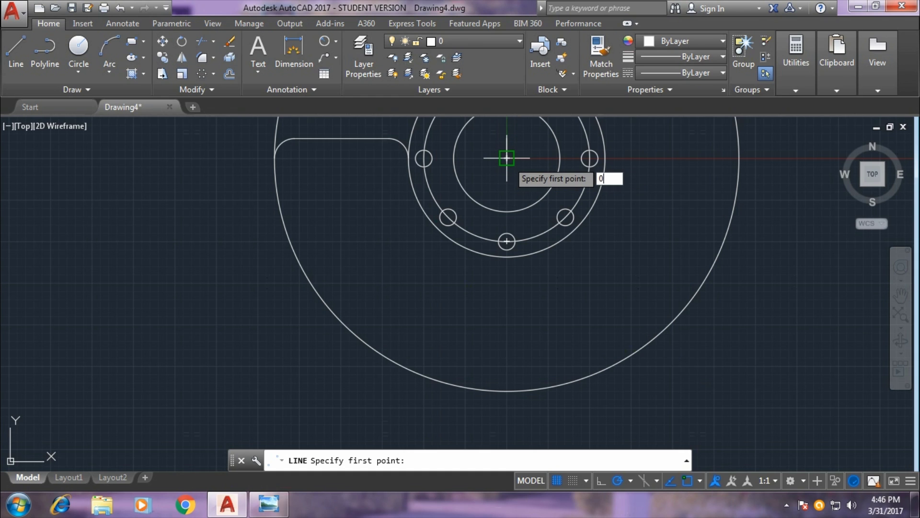
{"action": "key", "text": "Return"}
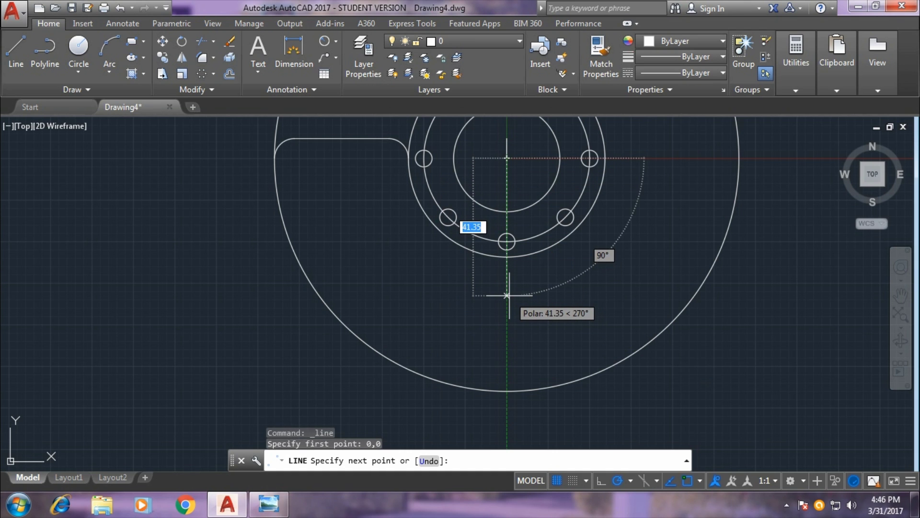
{"action": "type", "text": "54"}
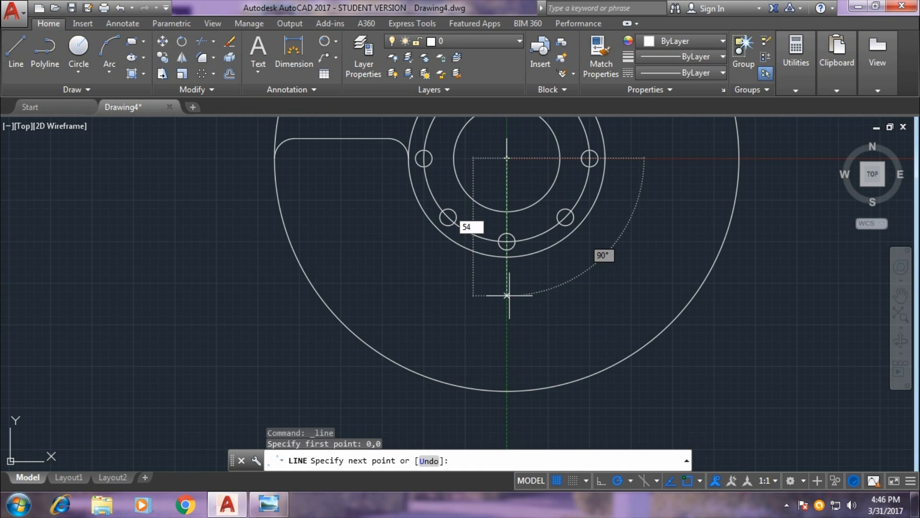
{"action": "key", "text": "Return"}
{"action": "right_click", "coordinate": [604, 287]}
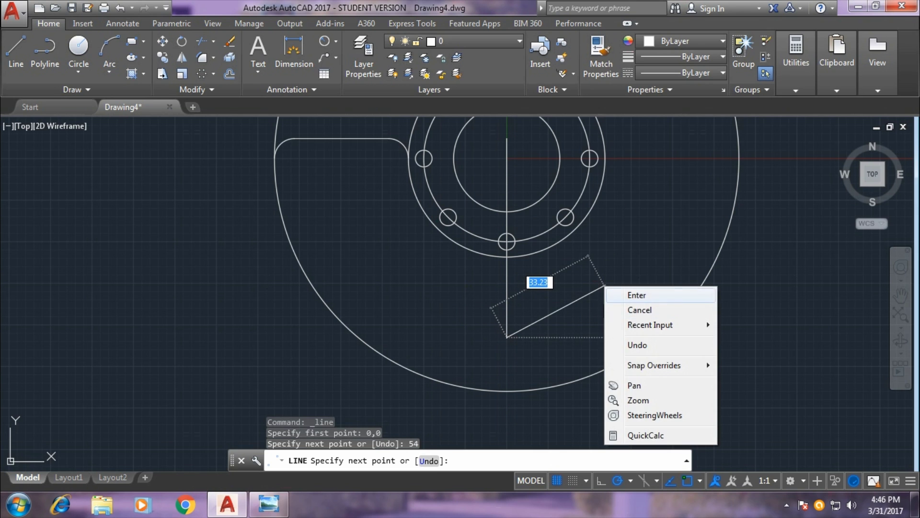
{"action": "left_click", "coordinate": [637, 294]}
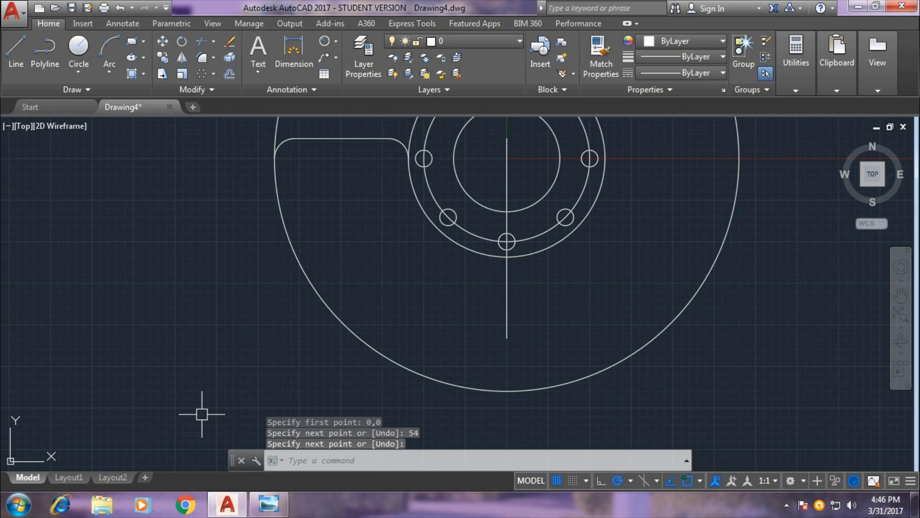
{"action": "left_click", "coordinate": [79, 69]}
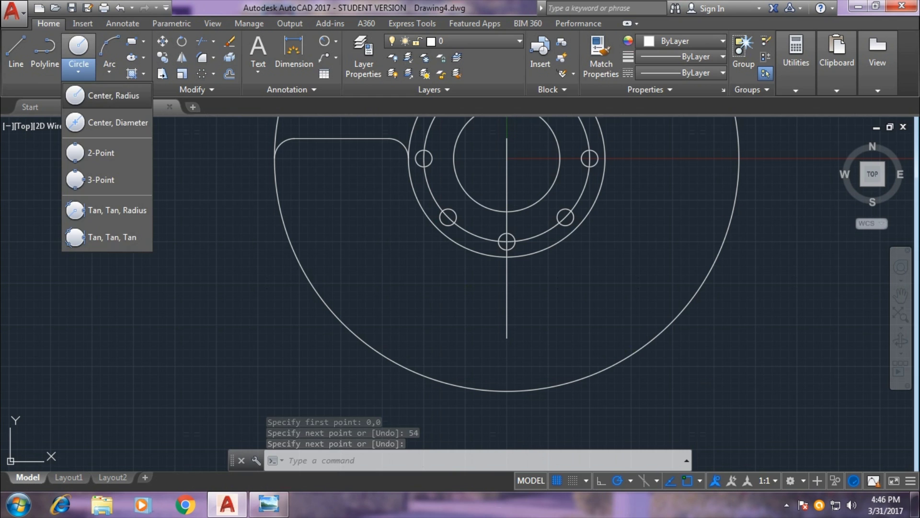
- Draw concentric circles of diameter 38 and 57 centred on the line's lower end at 0,-54
{"action": "left_click", "coordinate": [118, 120]}
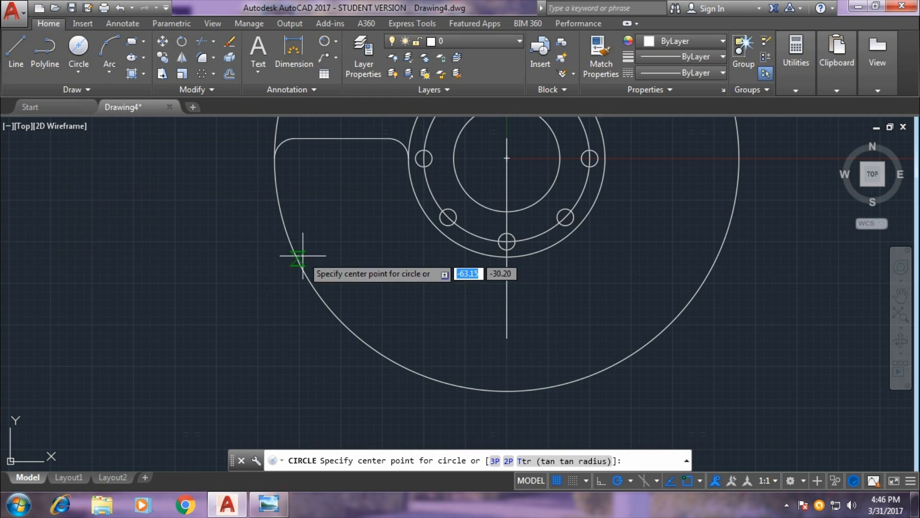
{"action": "left_click", "coordinate": [506, 337]}
{"action": "type", "text": "38"}
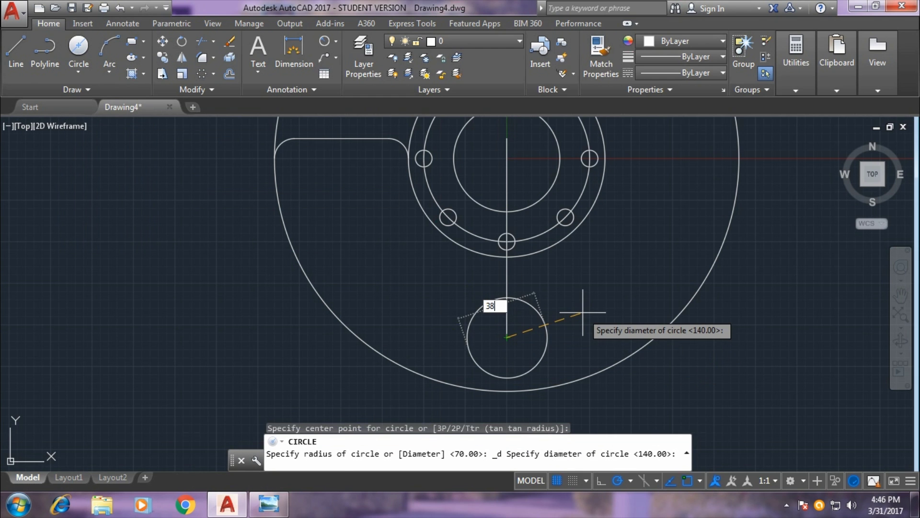
{"action": "key", "text": "Return"}
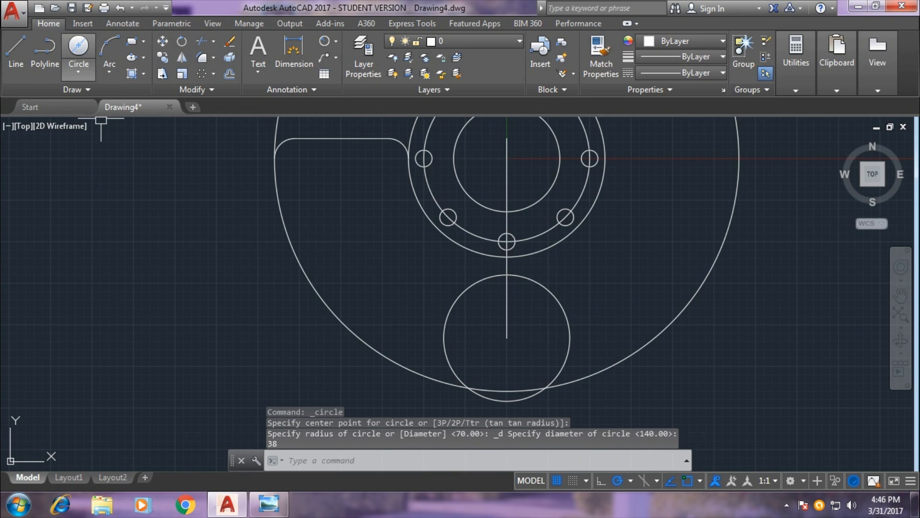
{"action": "left_click", "coordinate": [78, 48]}
{"action": "left_click", "coordinate": [506, 337]}
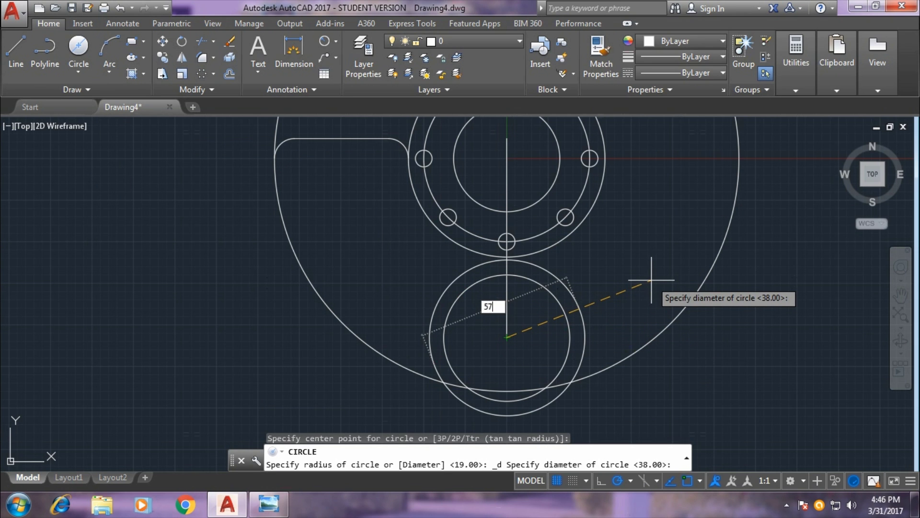
{"action": "key", "text": "Return"}
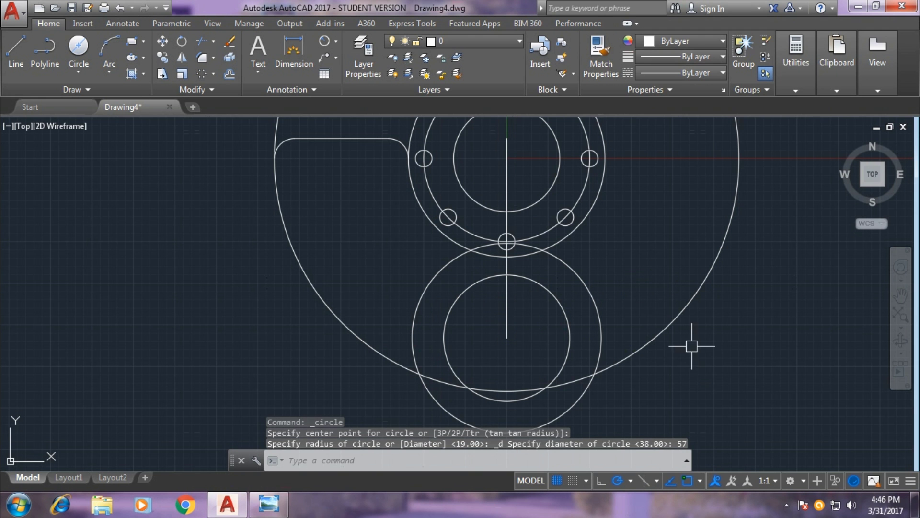
{"action": "scroll", "coordinate": [691, 346], "scroll_direction": "down", "scroll_amount": 2}
{"action": "scroll", "coordinate": [671, 354], "scroll_direction": "down", "scroll_amount": 1}
{"action": "scroll", "coordinate": [629, 345], "scroll_direction": "down", "scroll_amount": 1}
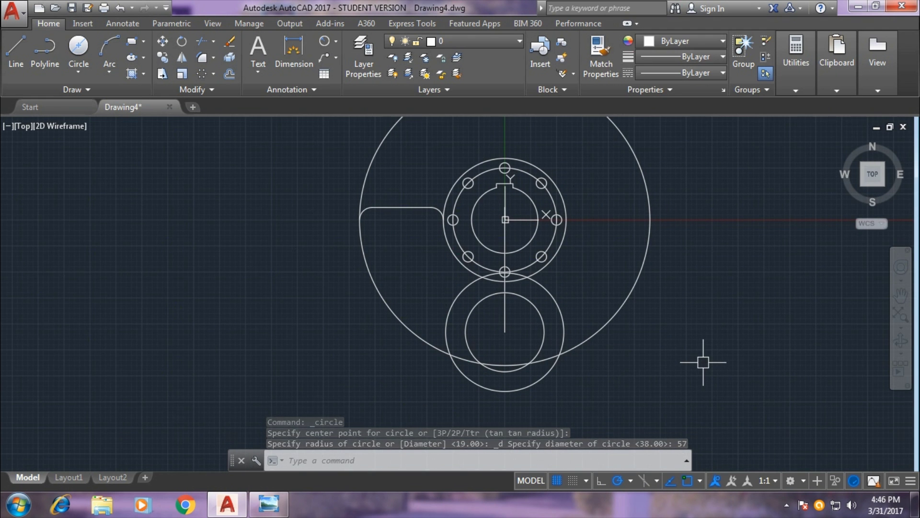
{"action": "scroll", "coordinate": [703, 361], "scroll_direction": "up", "scroll_amount": 2}
{"action": "middle_click_drag", "start_coordinate": [720, 356], "coordinate": [757, 382]}
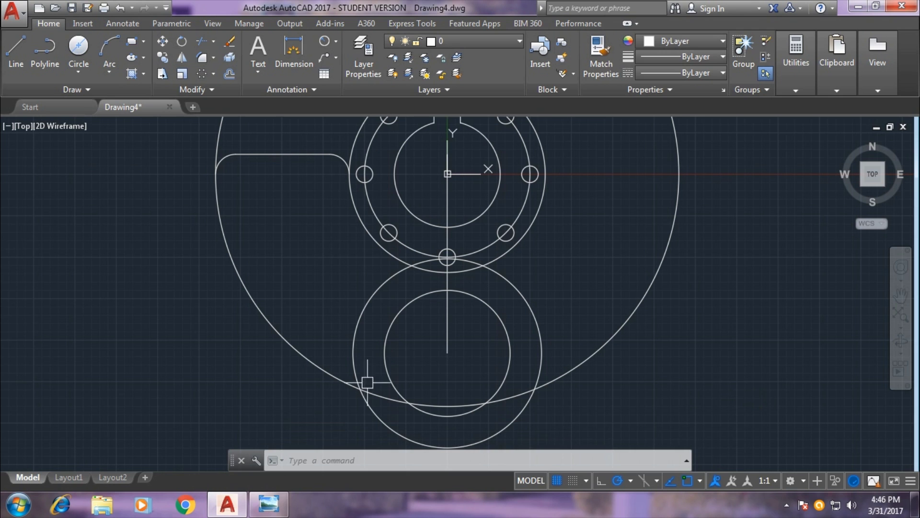
- Fillet the 57-diameter circle into the bolt-ring circle with a radius-6 arc
{"action": "type", "text": "fil"}
{"action": "key", "text": "Return"}
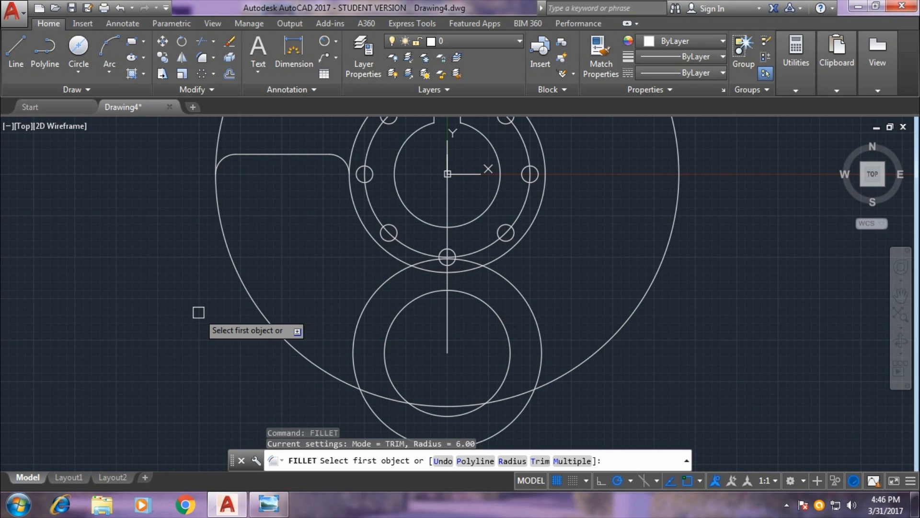
{"action": "left_click", "coordinate": [390, 257]}
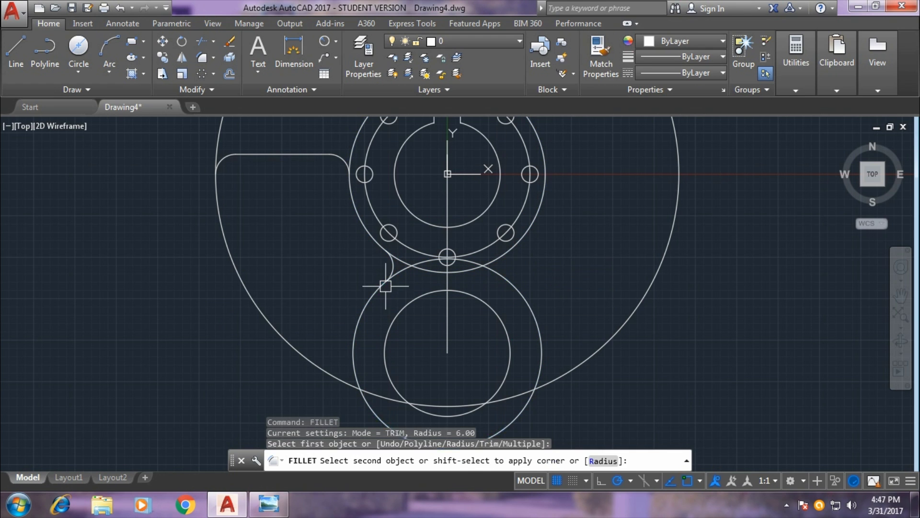
{"action": "left_click", "coordinate": [385, 286]}
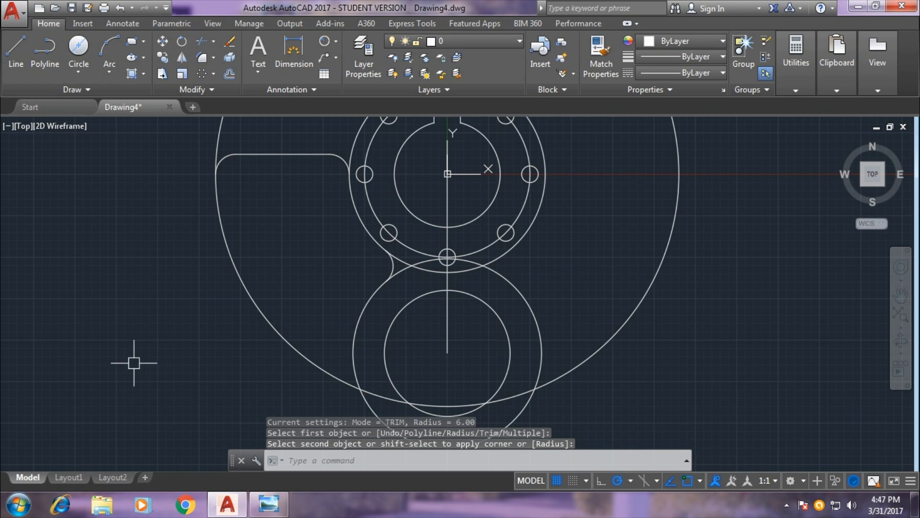
- Dismiss the accidentally opened Object Selection Filters dialog
{"action": "type", "text": "fi"}
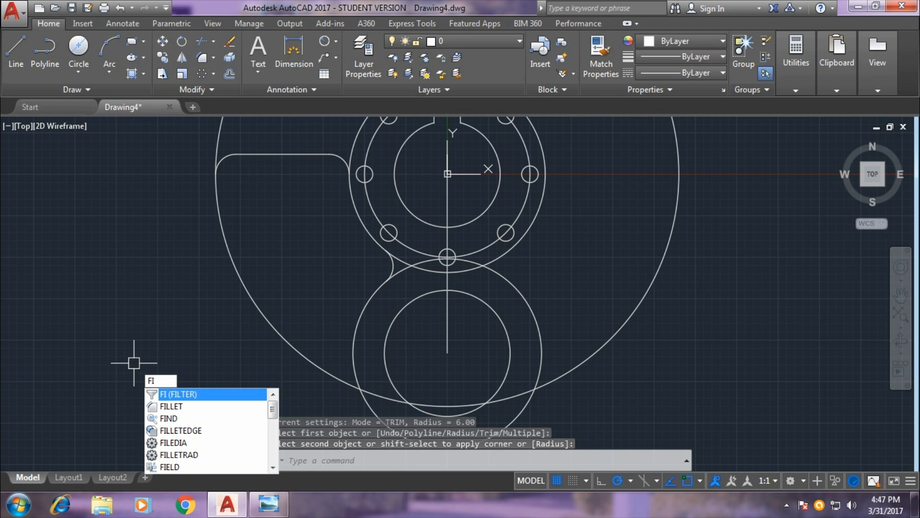
{"action": "key", "text": "Return"}
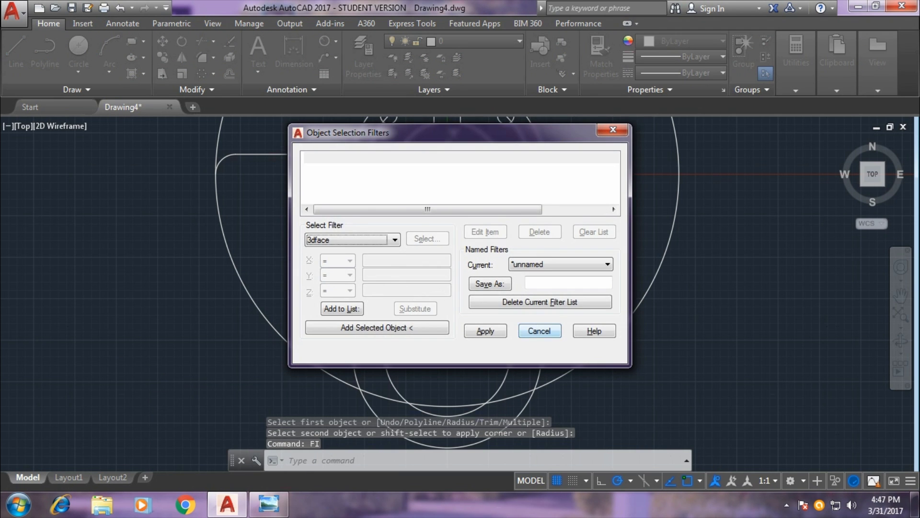
{"action": "key", "text": "Escape"}
- Fillet the large outer circle into the 57-diameter circle with radius 12
{"action": "type", "text": "F"}
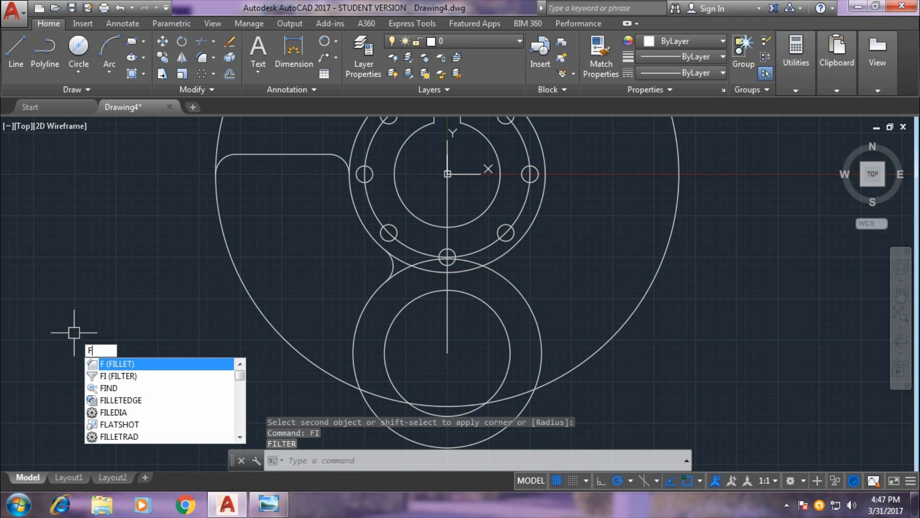
{"action": "key", "text": "Return"}
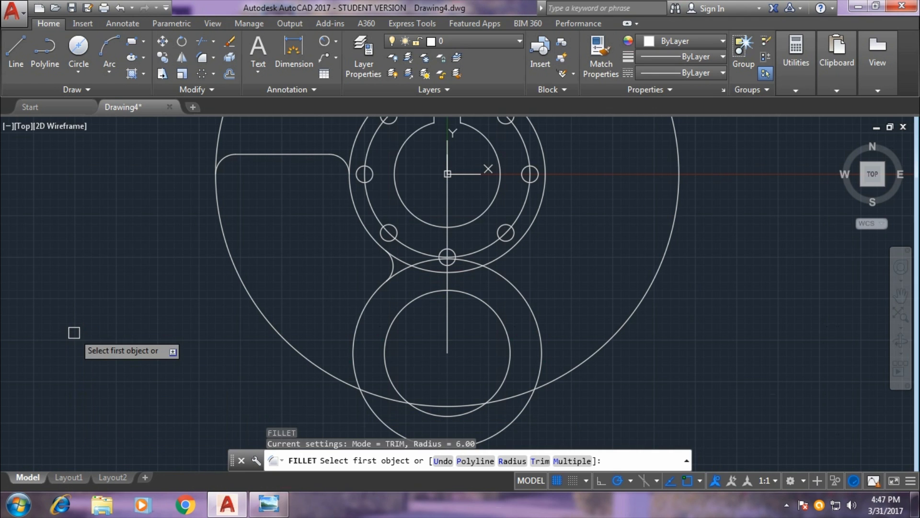
{"action": "type", "text": "R"}
{"action": "key", "text": "Return"}
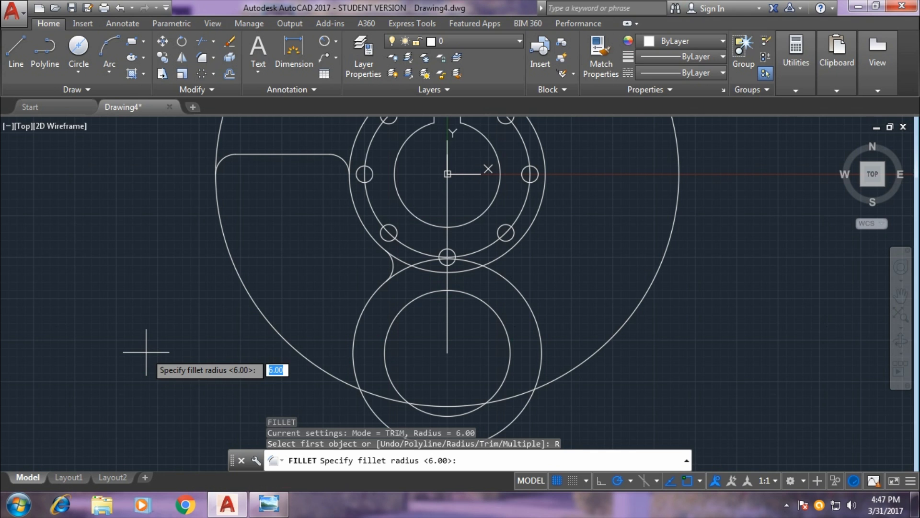
{"action": "type", "text": "12"}
{"action": "key", "text": "Return"}
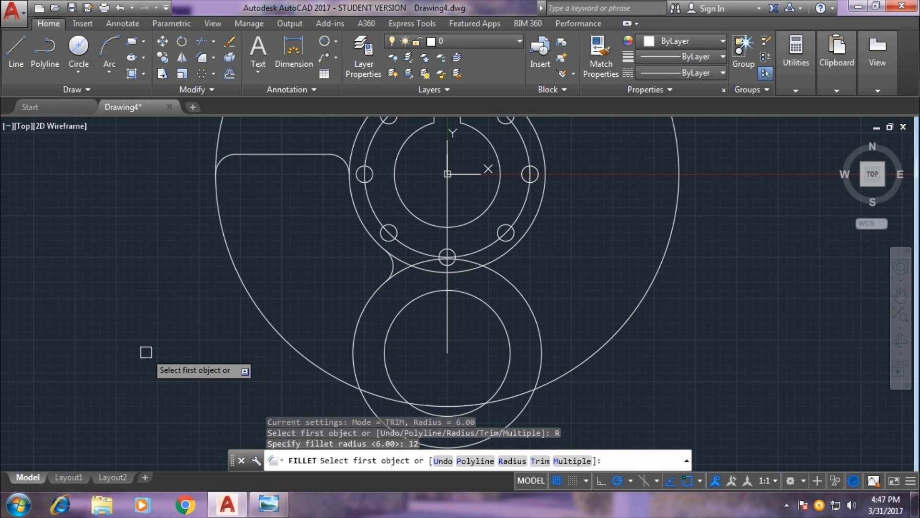
{"action": "left_click", "coordinate": [328, 377]}
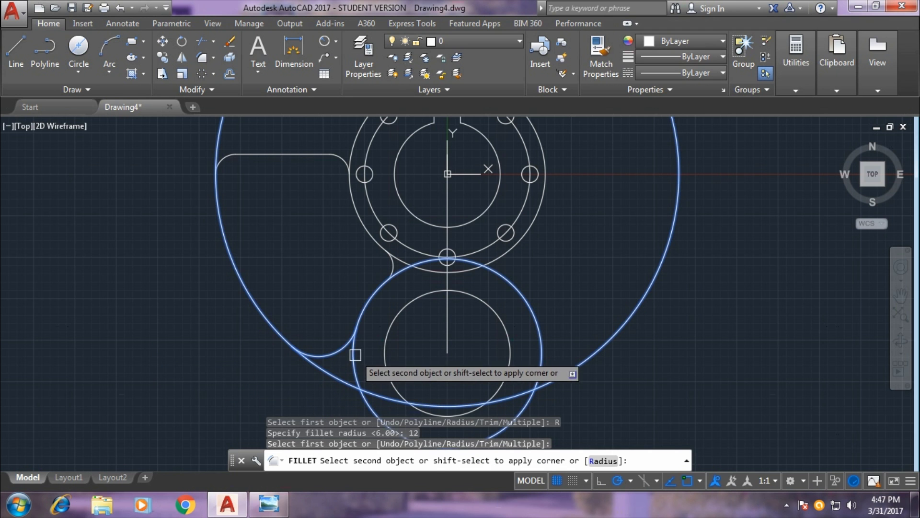
{"action": "left_click", "coordinate": [355, 354]}
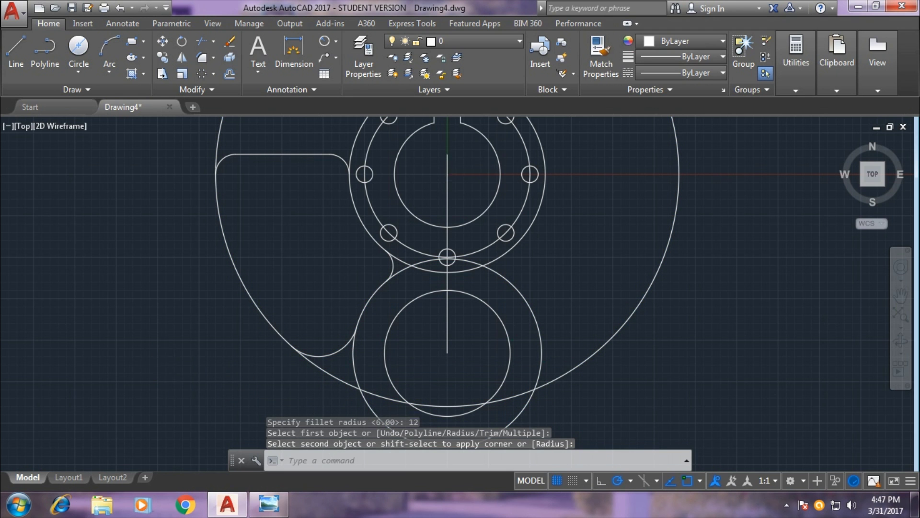
{"action": "scroll", "coordinate": [202, 353], "scroll_direction": "down", "scroll_amount": 2}
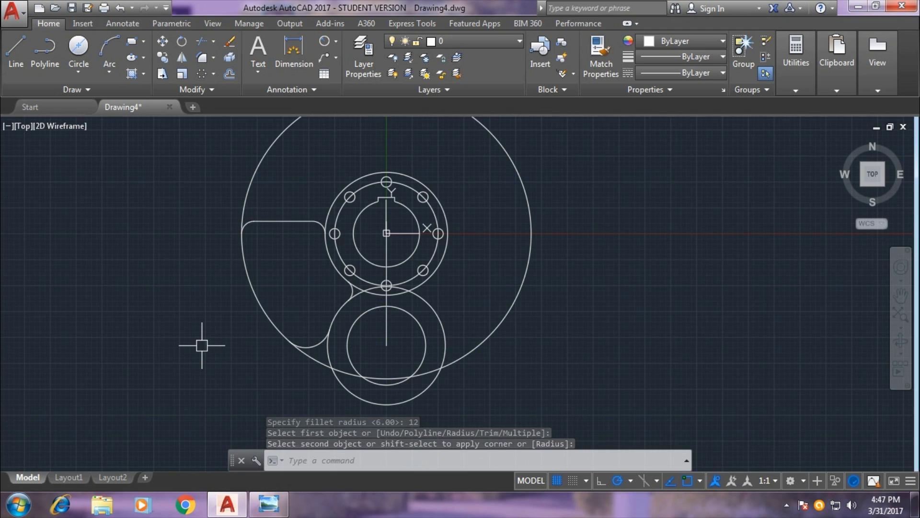
{"action": "scroll", "coordinate": [202, 345], "scroll_direction": "up", "scroll_amount": 2}
- Delete the vertical centre line, restoring the accidentally deleted outer circle
{"action": "left_click", "coordinate": [496, 324]}
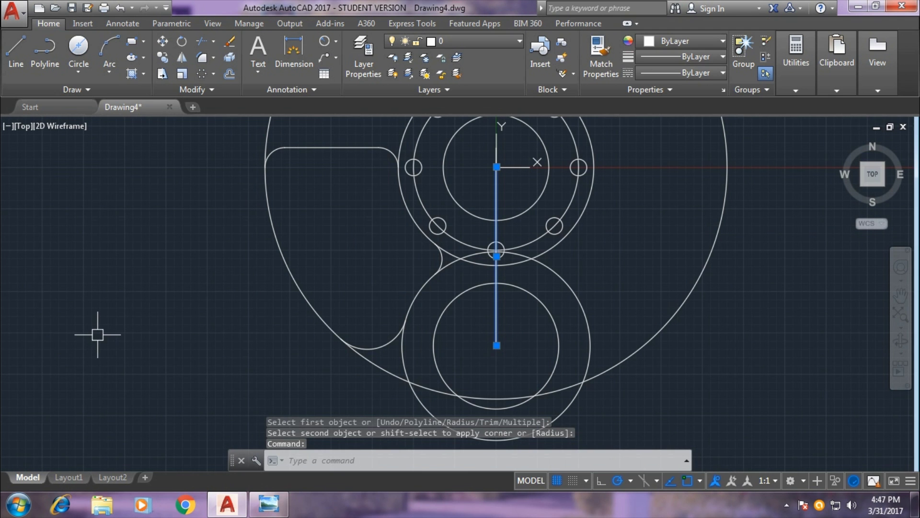
{"action": "key", "text": "Delete"}
{"action": "scroll", "coordinate": [144, 318], "scroll_direction": "down", "scroll_amount": 2}
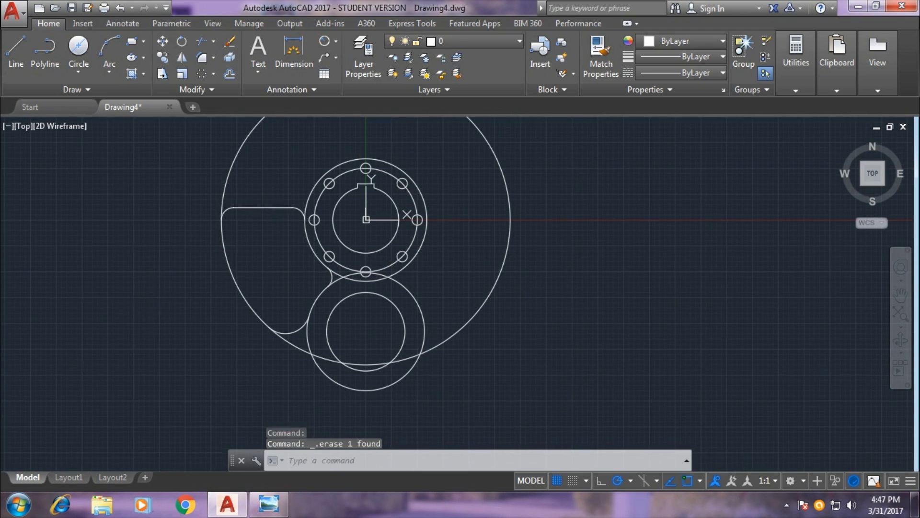
{"action": "left_click", "coordinate": [219, 183]}
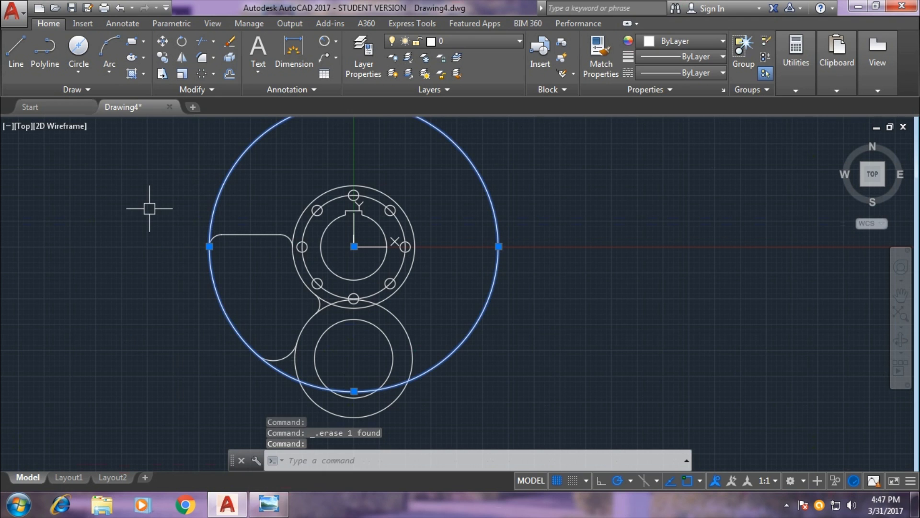
{"action": "key", "text": "Delete"}
{"action": "key", "text": "ctrl+z"}
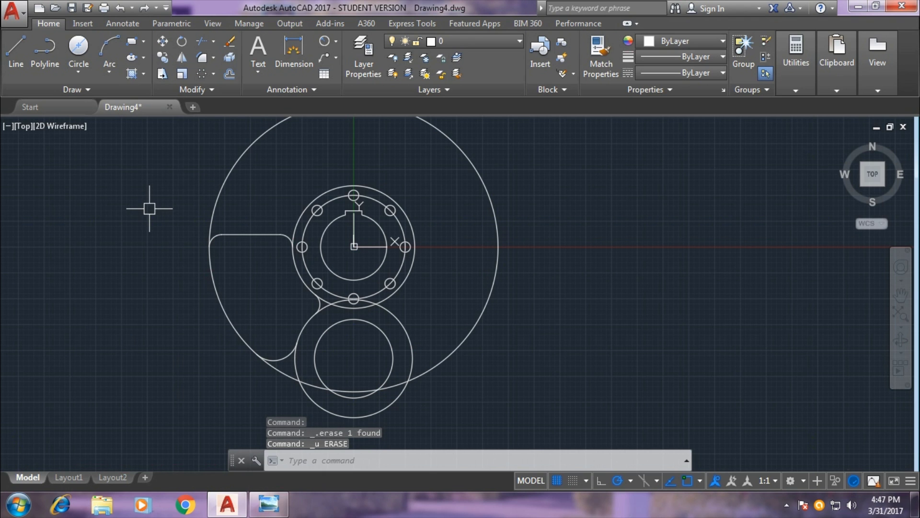
{"action": "type", "text": "TR"}
- Trim the arc pieces left of and inside the small bottom circle
{"action": "key", "text": "Return"}
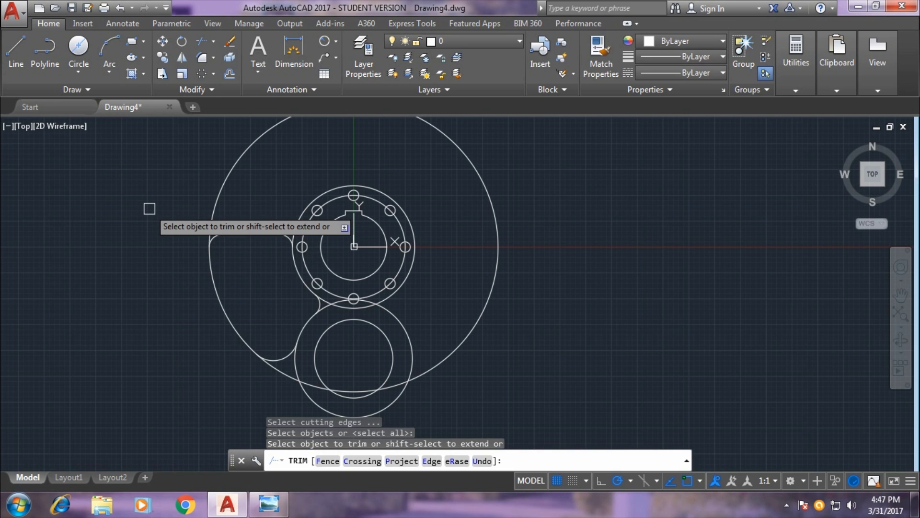
{"action": "scroll", "coordinate": [230, 331], "scroll_direction": "up", "scroll_amount": 2}
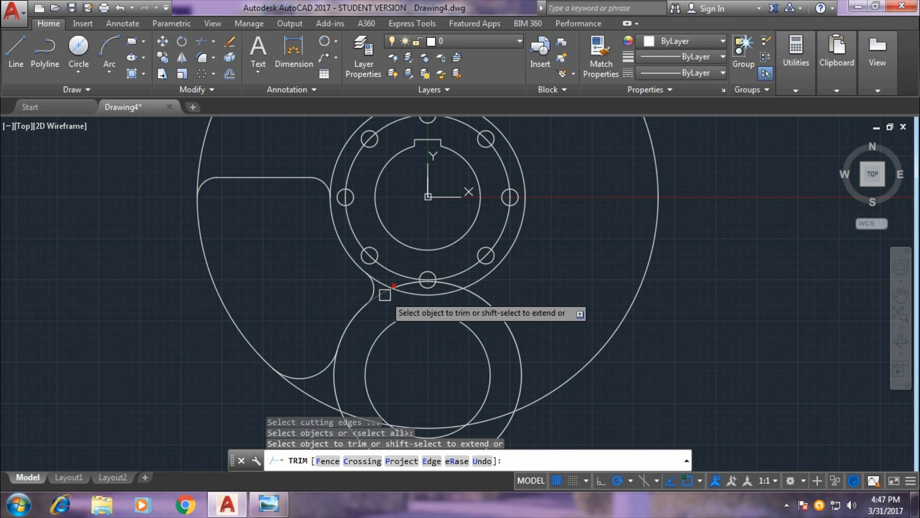
{"action": "scroll", "coordinate": [411, 287], "scroll_direction": "up", "scroll_amount": 3}
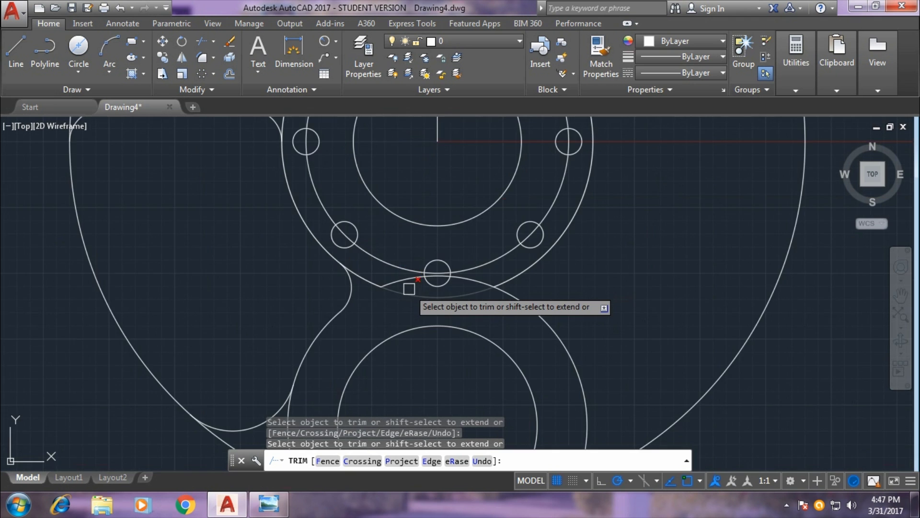
{"action": "scroll", "coordinate": [410, 288], "scroll_direction": "up", "scroll_amount": 3}
{"action": "left_click", "coordinate": [400, 263]}
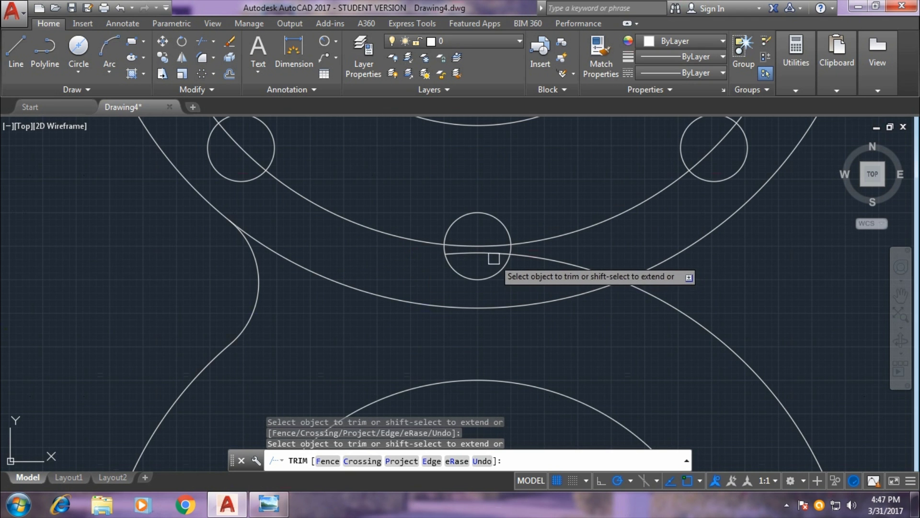
{"action": "left_click", "coordinate": [492, 257]}
- Trim the right arc of the larger lower circle and end the trim
{"action": "scroll", "coordinate": [417, 323], "scroll_direction": "down", "scroll_amount": 5}
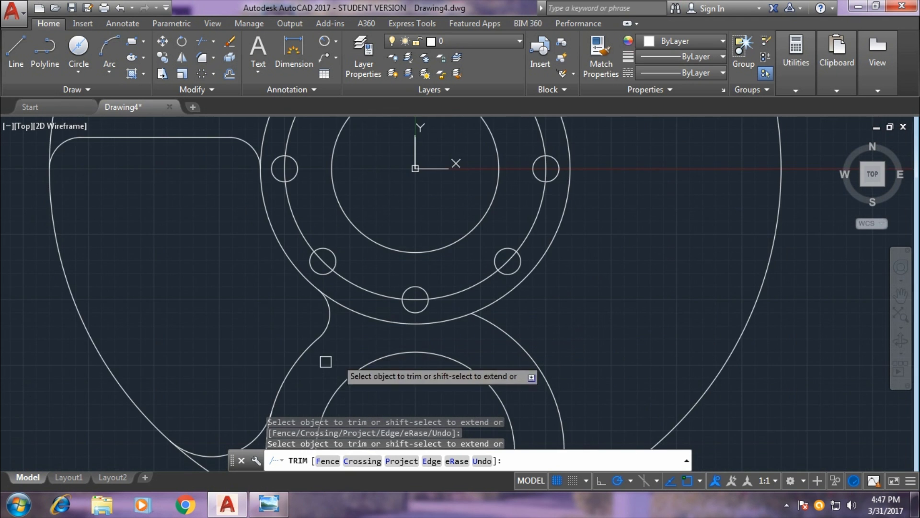
{"action": "scroll", "coordinate": [133, 348], "scroll_direction": "down", "scroll_amount": 1}
{"action": "mouse_move", "coordinate": [42, 388]}
{"action": "middle_mouse_down"}
{"action": "mouse_move", "coordinate": [92, 280]}
{"action": "mouse_move", "coordinate": [85, 284]}
{"action": "middle_mouse_up"}
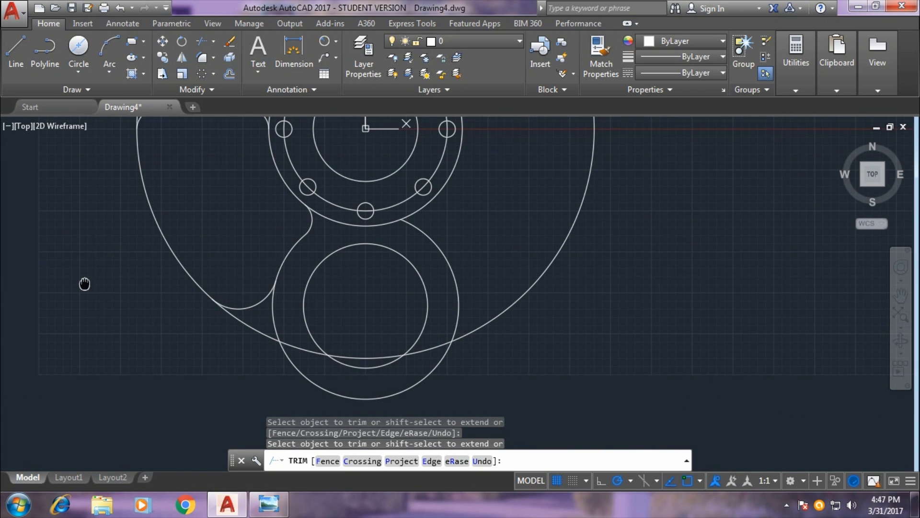
{"action": "left_click", "coordinate": [455, 262]}
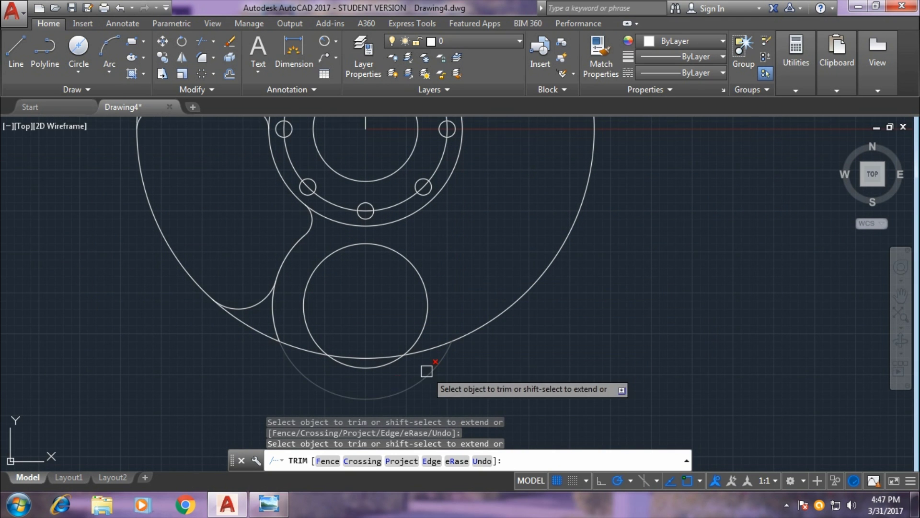
{"action": "right_click", "coordinate": [155, 311]}
{"action": "left_click", "coordinate": [206, 122]}
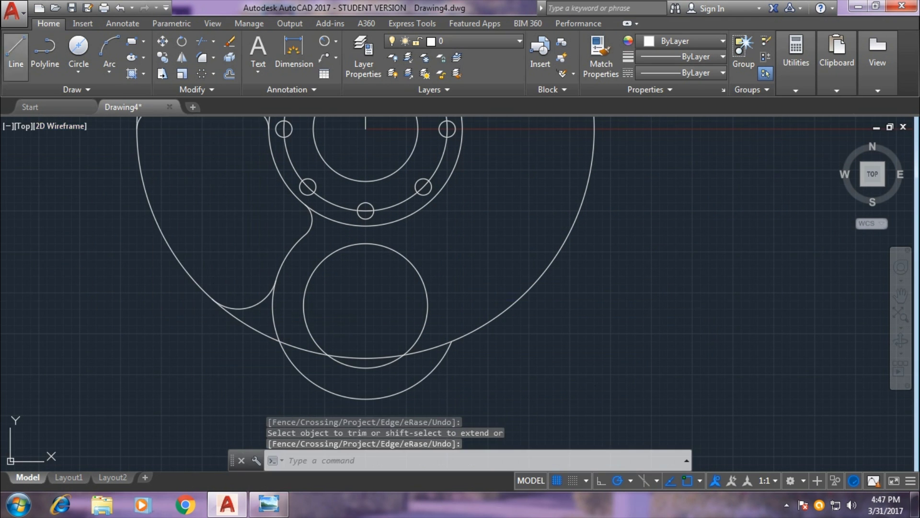
{"action": "left_click", "coordinate": [15, 48]}
{"action": "scroll", "coordinate": [7, 258], "scroll_direction": "down", "scroll_amount": 3}
- Draw a 90-unit vertical line straight down from the origin 0,0
{"action": "mouse_move", "coordinate": [8, 259]}
{"action": "middle_mouse_down"}
{"action": "mouse_move", "coordinate": [78, 369]}
{"action": "mouse_move", "coordinate": [90, 406]}
{"action": "middle_mouse_up"}
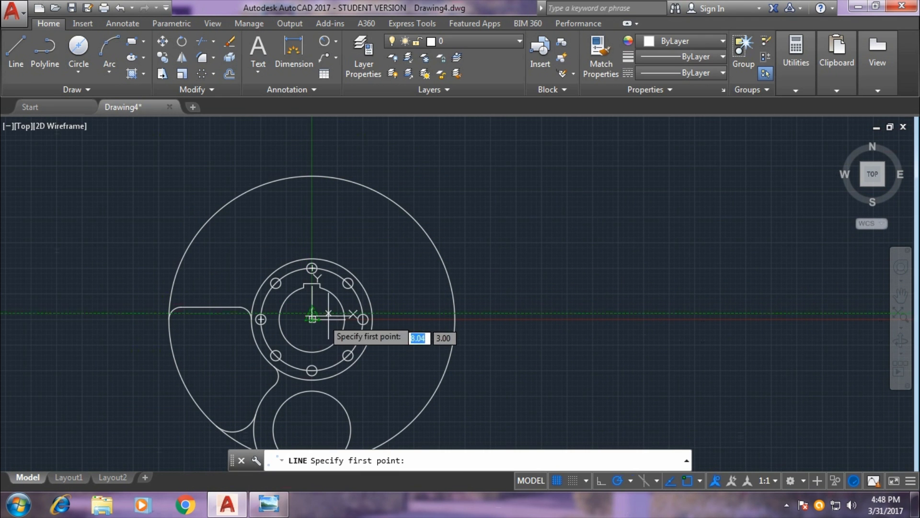
{"action": "key", "text": "Return"}
{"action": "scroll", "coordinate": [605, 196], "scroll_direction": "down", "scroll_amount": 3}
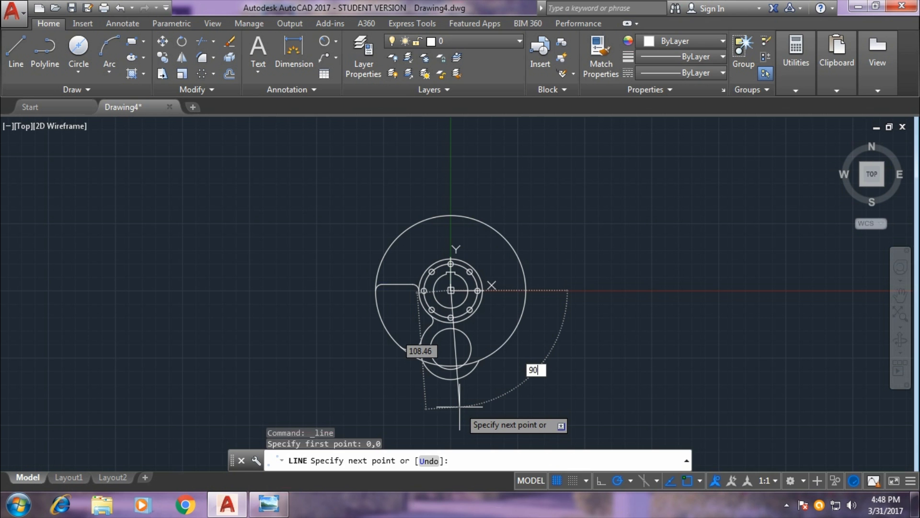
{"action": "key", "text": "Return"}
{"action": "right_click", "coordinate": [673, 407]}
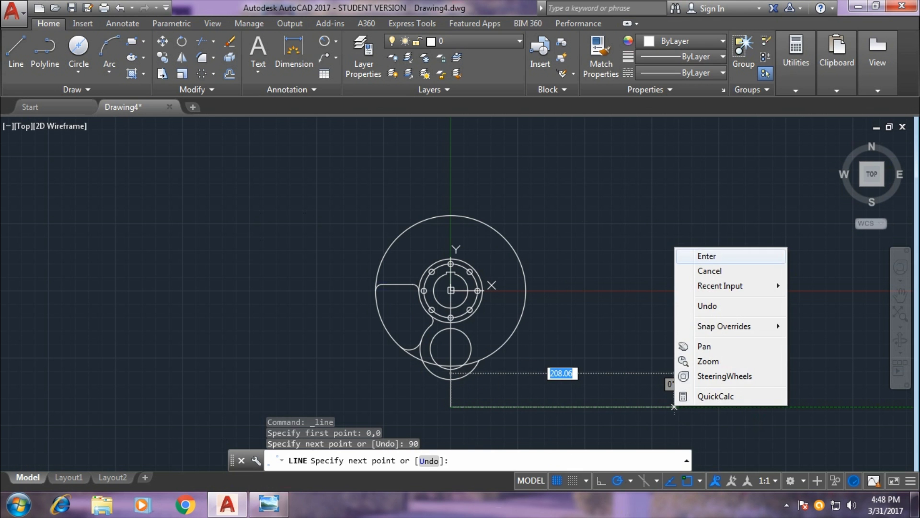
{"action": "left_click", "coordinate": [706, 256]}
{"action": "scroll", "coordinate": [551, 361], "scroll_direction": "up", "scroll_amount": 4}
{"action": "middle_click_drag", "start_coordinate": [530, 370], "coordinate": [657, 329]}
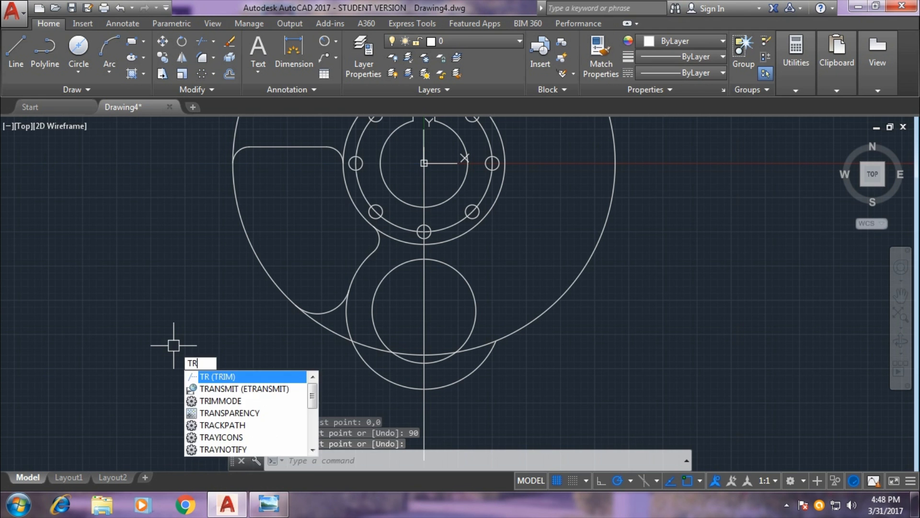
- Trim the three lower arcs lying right of the vertical line
{"action": "key", "text": "Return"}
{"action": "key", "text": "Return"}
{"action": "scroll", "coordinate": [436, 398], "scroll_direction": "up", "scroll_amount": 2}
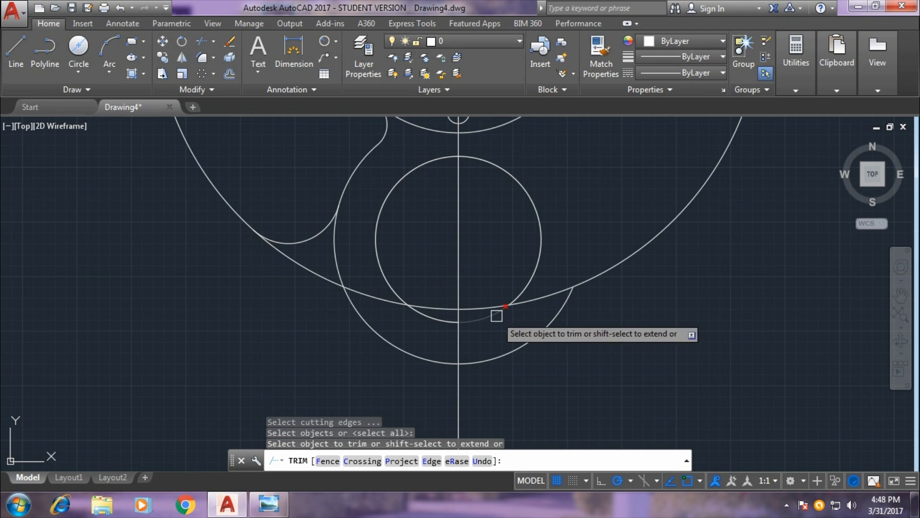
{"action": "left_click", "coordinate": [540, 240]}
{"action": "left_click", "coordinate": [481, 315]}
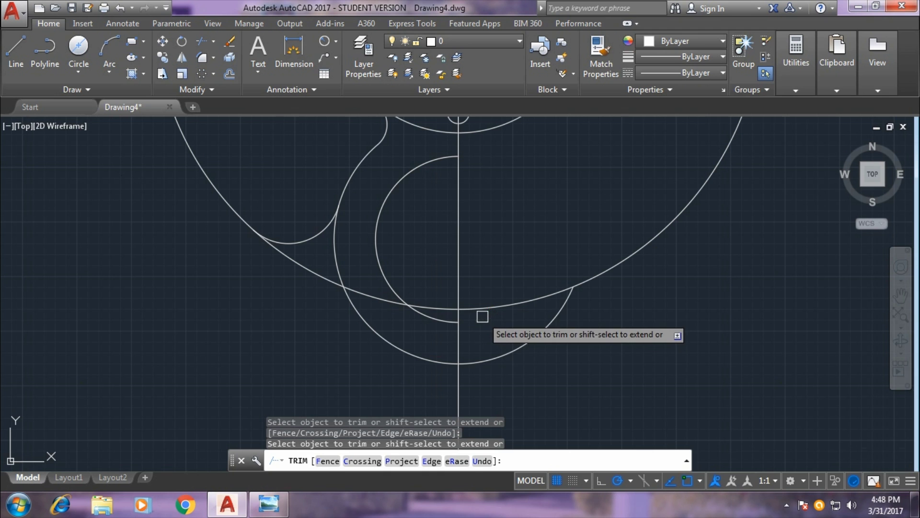
{"action": "left_click", "coordinate": [493, 363]}
{"action": "scroll", "coordinate": [142, 328], "scroll_direction": "down", "scroll_amount": 2}
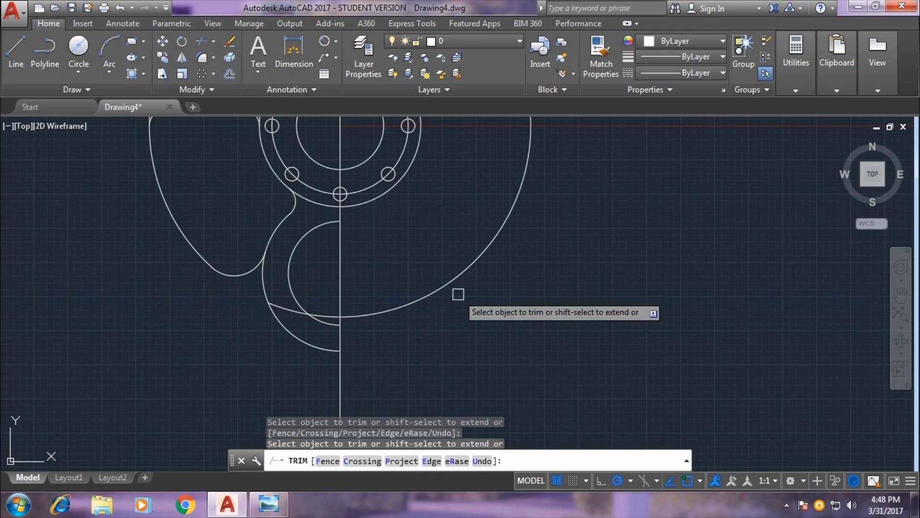
{"action": "scroll", "coordinate": [493, 300], "scroll_direction": "down", "scroll_amount": 2}
{"action": "scroll", "coordinate": [493, 300], "scroll_direction": "down", "scroll_amount": 1}
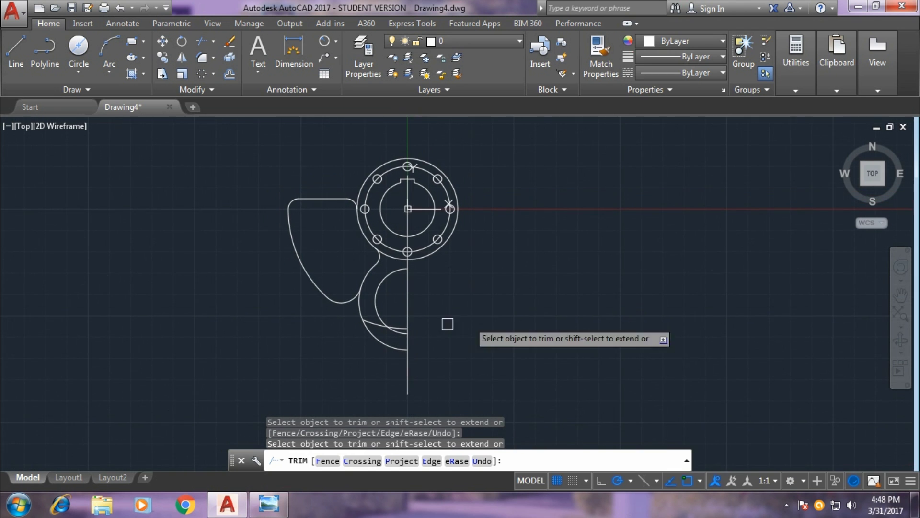
{"action": "scroll", "coordinate": [431, 322], "scroll_direction": "up", "scroll_amount": 2}
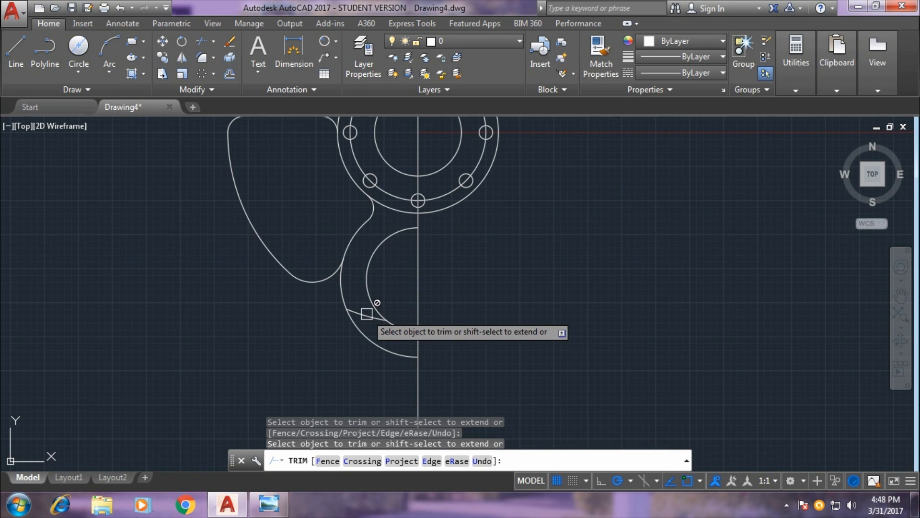
{"action": "scroll", "coordinate": [291, 318], "scroll_direction": "up", "scroll_amount": 1}
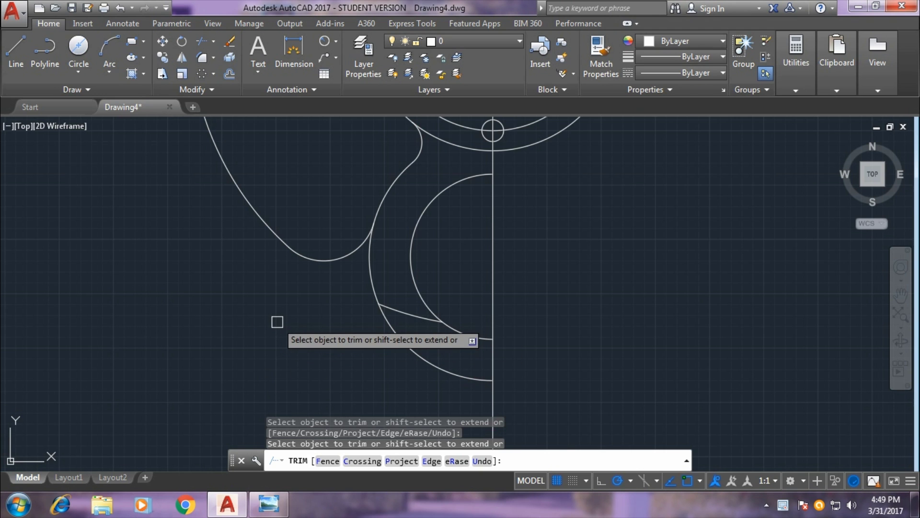
{"action": "right_click", "coordinate": [201, 298]}
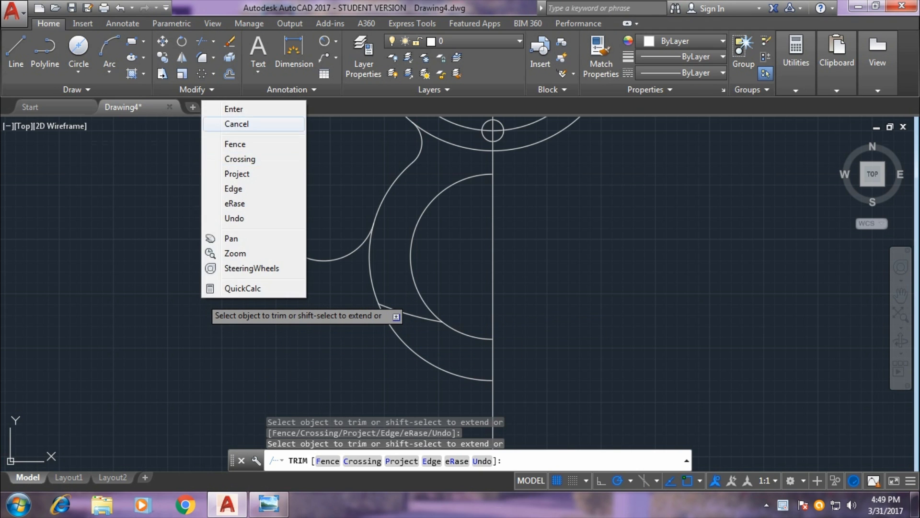
{"action": "left_click", "coordinate": [230, 105]}
- Erase the short leftover line crossing the lower arcs
{"action": "key", "text": "Return"}
{"action": "left_click", "coordinate": [413, 315]}
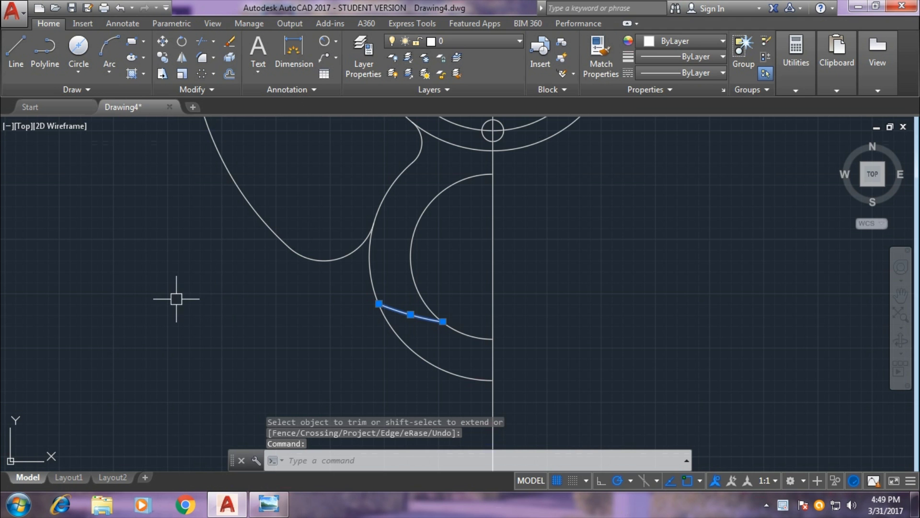
{"action": "key", "text": "Delete"}
{"action": "scroll", "coordinate": [161, 290], "scroll_direction": "down", "scroll_amount": 2}
{"action": "middle_click_drag", "start_coordinate": [162, 290], "coordinate": [211, 407]}
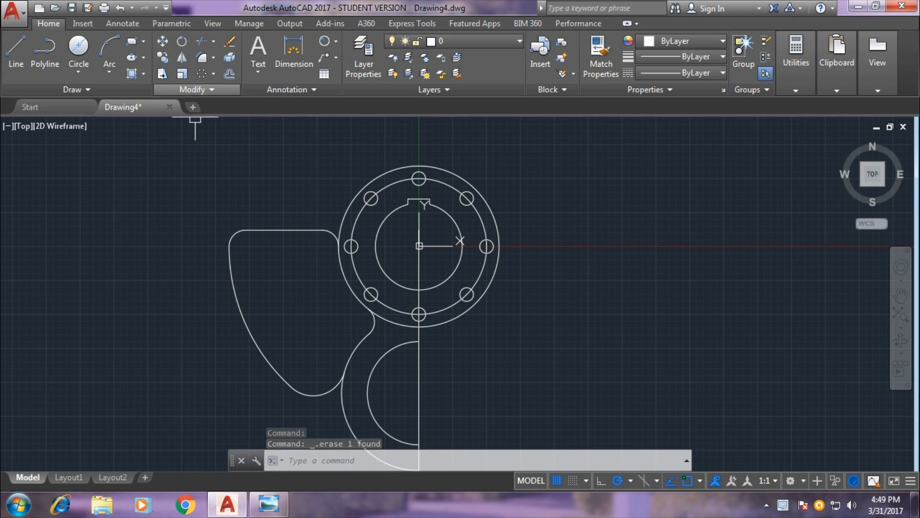
- Select the left lobe's edges, the S-curve and the lower half-arcs for mirroring
{"action": "left_click", "coordinate": [182, 57]}
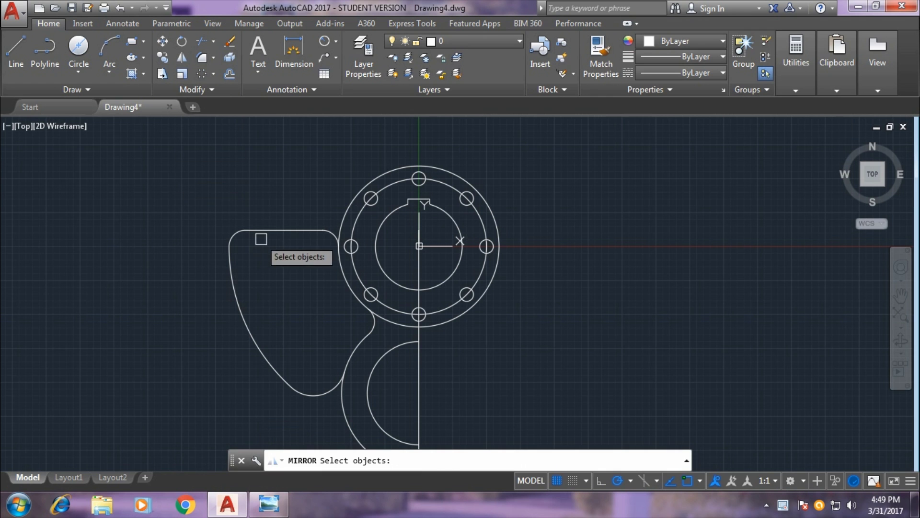
{"action": "left_click", "coordinate": [278, 230]}
{"action": "scroll", "coordinate": [287, 235], "scroll_direction": "up", "scroll_amount": 2}
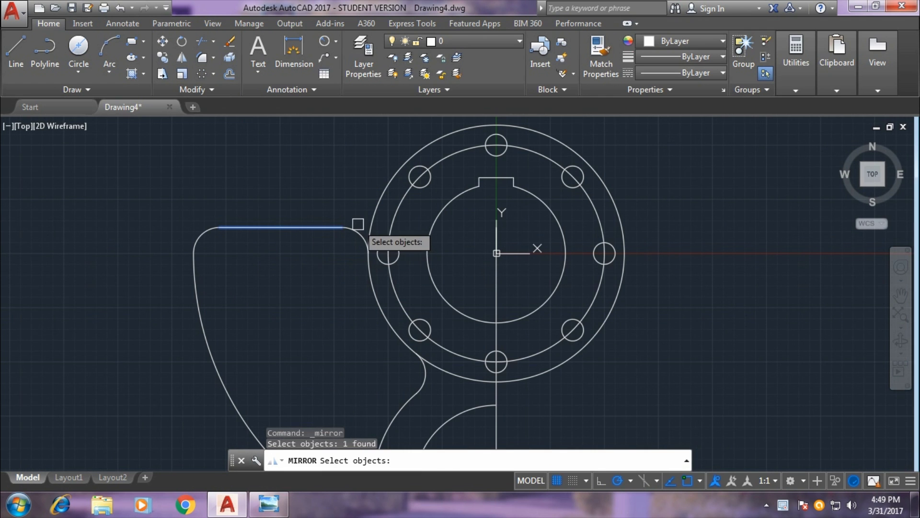
{"action": "left_click", "coordinate": [358, 233]}
{"action": "left_click", "coordinate": [198, 239]}
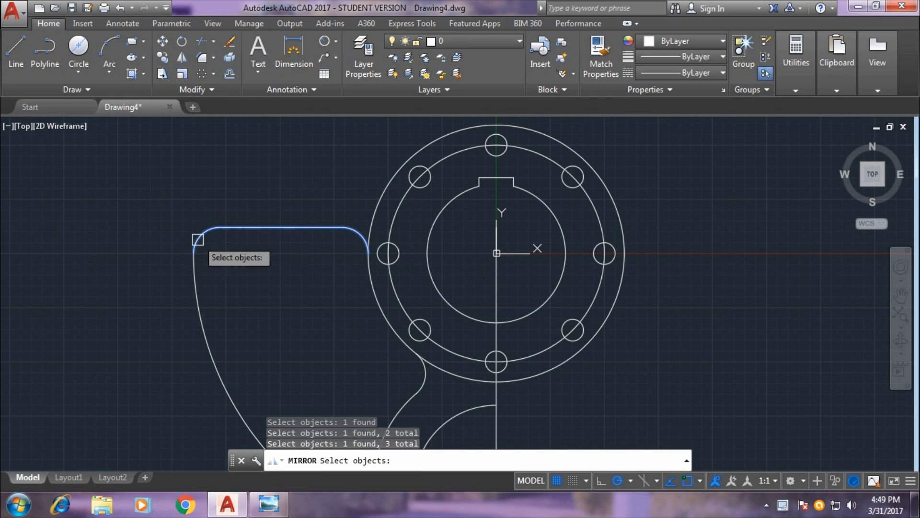
{"action": "left_click", "coordinate": [200, 309]}
{"action": "middle_click_drag", "start_coordinate": [242, 425], "coordinate": [160, 294]}
{"action": "left_click", "coordinate": [241, 360]}
{"action": "left_click", "coordinate": [338, 252]}
{"action": "left_click", "coordinate": [311, 290]}
{"action": "left_click", "coordinate": [362, 302]}
{"action": "scroll", "coordinate": [92, 345], "scroll_direction": "down", "scroll_amount": 2}
{"action": "mouse_move", "coordinate": [93, 345]}
{"action": "middle_mouse_down"}
{"action": "mouse_move", "coordinate": [191, 312]}
{"action": "mouse_move", "coordinate": [210, 338]}
{"action": "middle_mouse_up"}
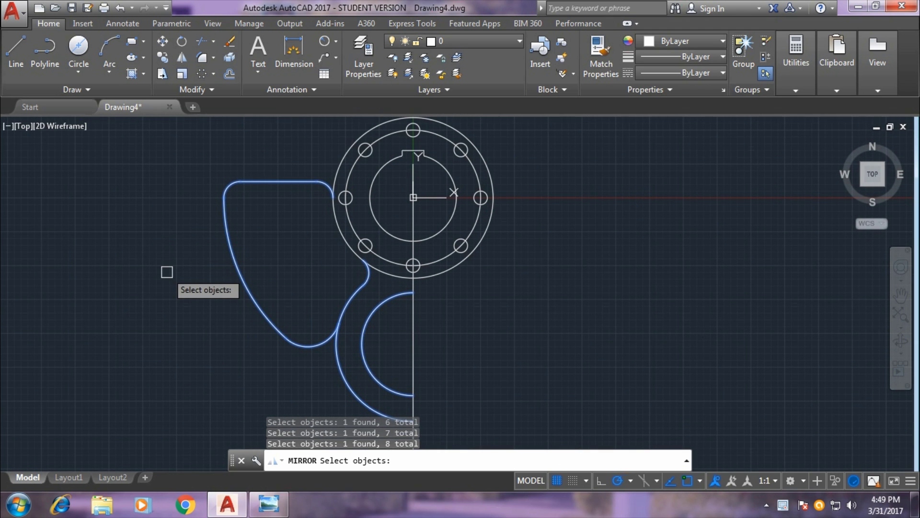
- Mirror the selection across the vertical line, keeping the original half
{"action": "key", "text": "Return"}
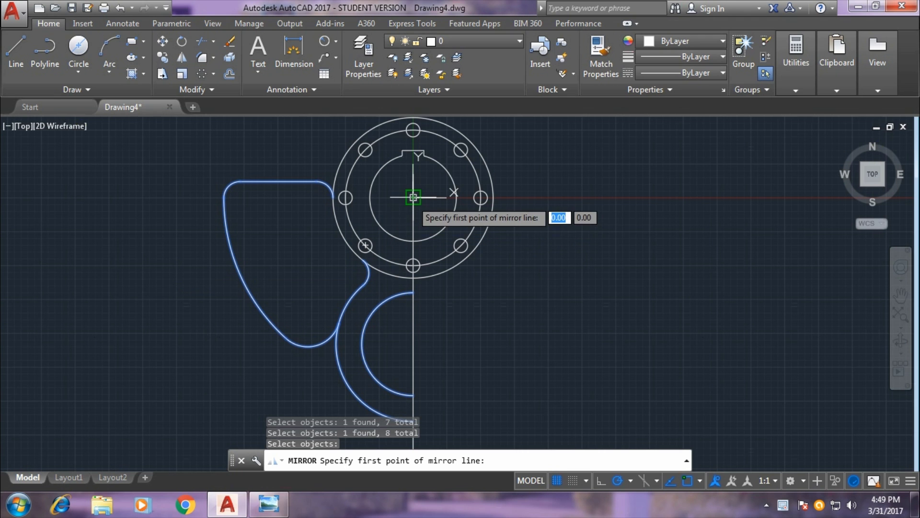
{"action": "left_click", "coordinate": [413, 197]}
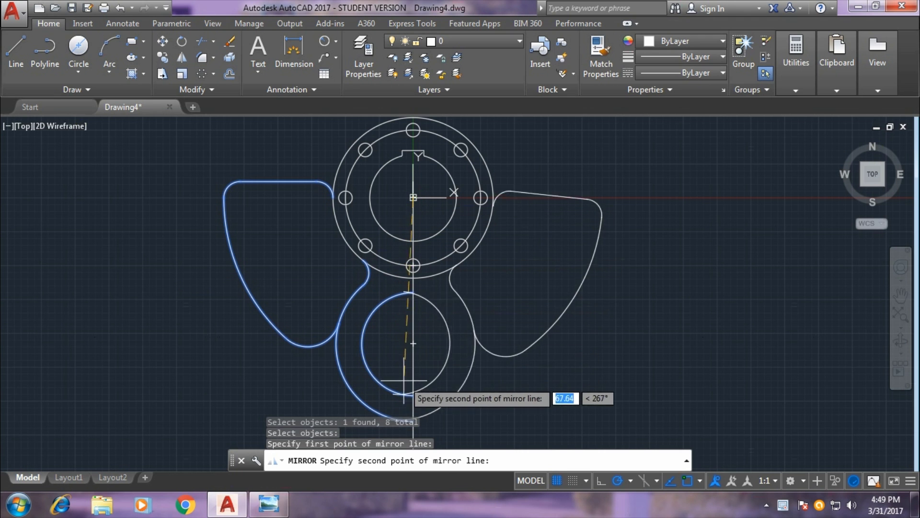
{"action": "left_click", "coordinate": [412, 345]}
{"action": "left_click", "coordinate": [438, 394]}
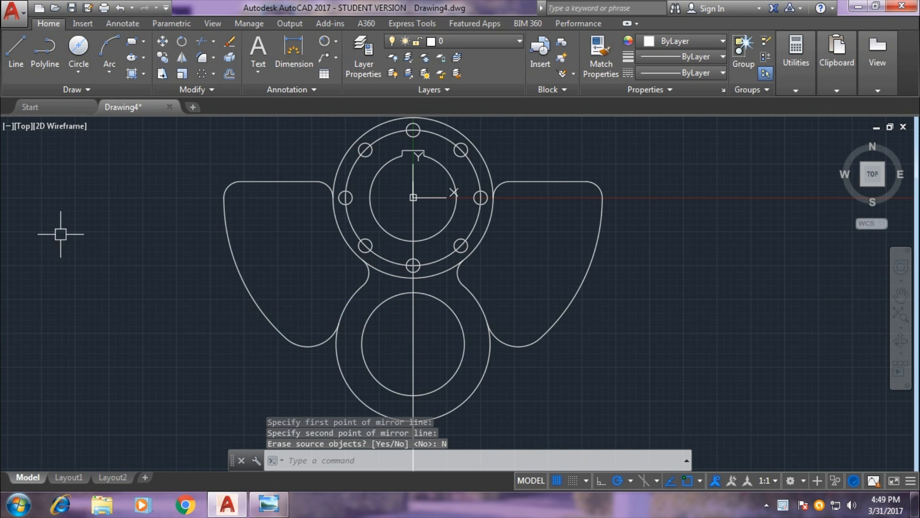
{"action": "scroll", "coordinate": [53, 231], "scroll_direction": "down", "scroll_amount": 2}
{"action": "middle_click_drag", "start_coordinate": [45, 230], "coordinate": [137, 246]}
{"action": "mouse_move", "coordinate": [74, 230]}
{"action": "middle_mouse_down"}
{"action": "mouse_move", "coordinate": [152, 255]}
{"action": "mouse_move", "coordinate": [69, 259]}
{"action": "middle_mouse_up"}
{"action": "scroll", "coordinate": [128, 242], "scroll_direction": "up", "scroll_amount": 2}
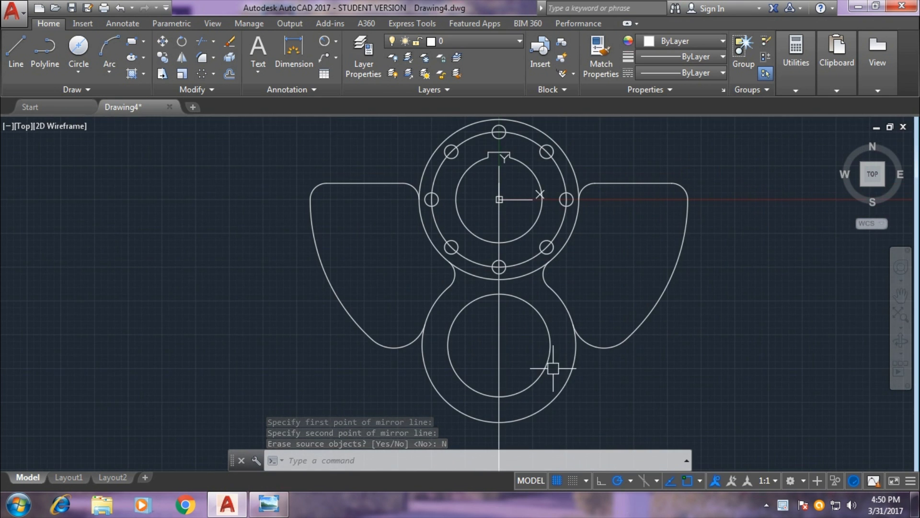
{"action": "left_click", "coordinate": [500, 354]}
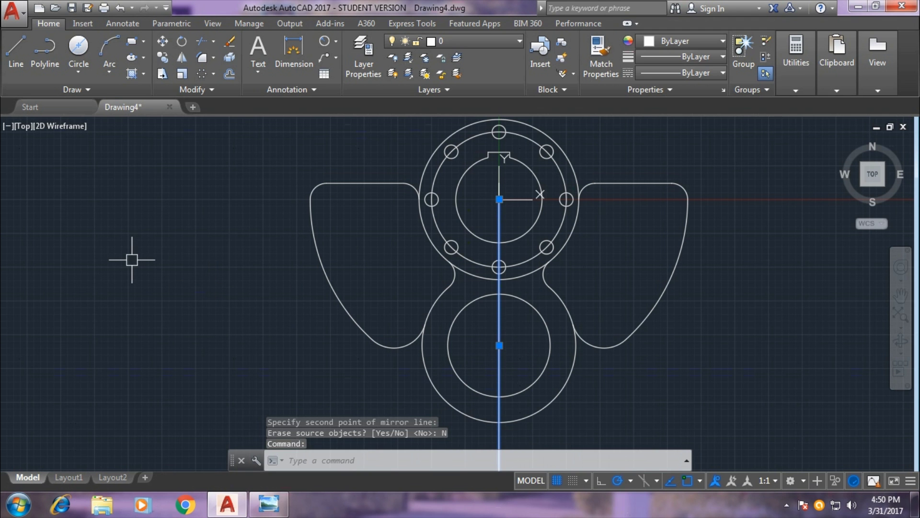
- Erase the vertical centre line and recentre the drawing
{"action": "key", "text": "Delete"}
{"action": "scroll", "coordinate": [131, 257], "scroll_direction": "down", "scroll_amount": 1}
{"action": "scroll", "coordinate": [140, 257], "scroll_direction": "down", "scroll_amount": 2}
{"action": "scroll", "coordinate": [185, 310], "scroll_direction": "down", "scroll_amount": 2}
{"action": "scroll", "coordinate": [246, 305], "scroll_direction": "up", "scroll_amount": 2}
{"action": "scroll", "coordinate": [247, 304], "scroll_direction": "up", "scroll_amount": 1}
{"action": "scroll", "coordinate": [113, 287], "scroll_direction": "up", "scroll_amount": 1}
{"action": "mouse_move", "coordinate": [251, 287]}
{"action": "middle_mouse_down"}
{"action": "mouse_move", "coordinate": [113, 288]}
{"action": "mouse_move", "coordinate": [82, 251]}
{"action": "middle_mouse_up"}
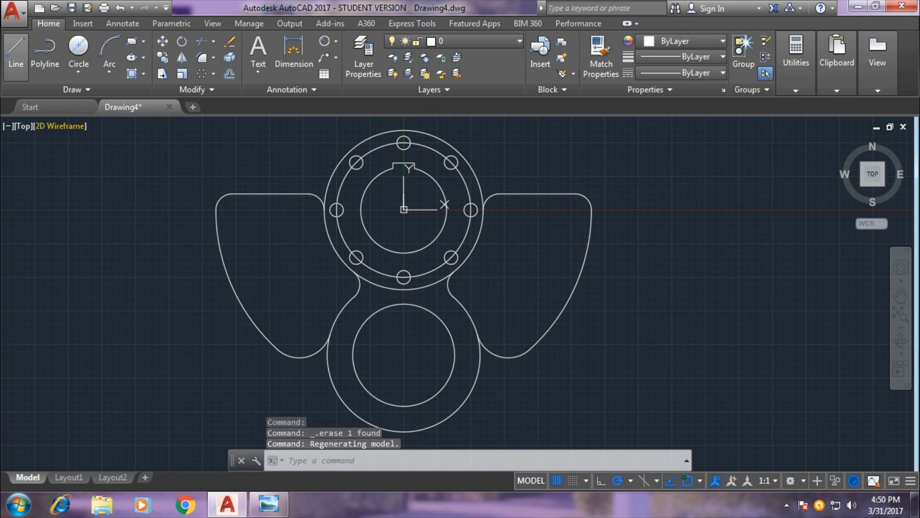
- Draw a trial line from the origin at 37°, then delete it as wrongly angled
{"action": "left_click", "coordinate": [16, 50]}
{"action": "type", "text": "0"}
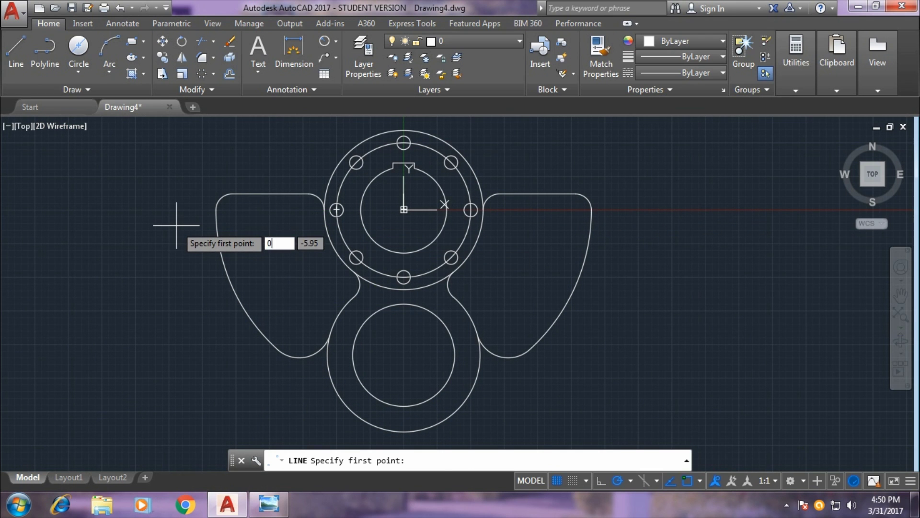
{"action": "key", "text": "Return"}
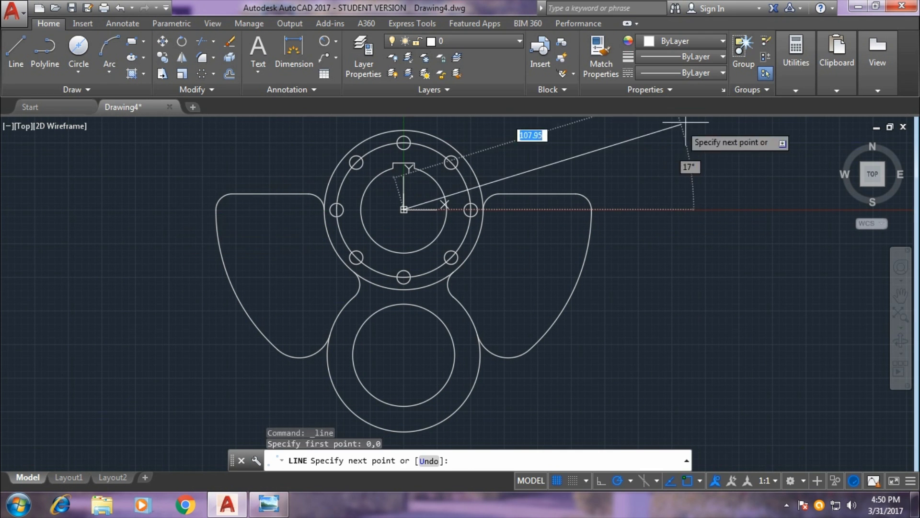
{"action": "middle_click_drag", "start_coordinate": [686, 139], "coordinate": [659, 271]}
{"action": "type", "text": "30"}
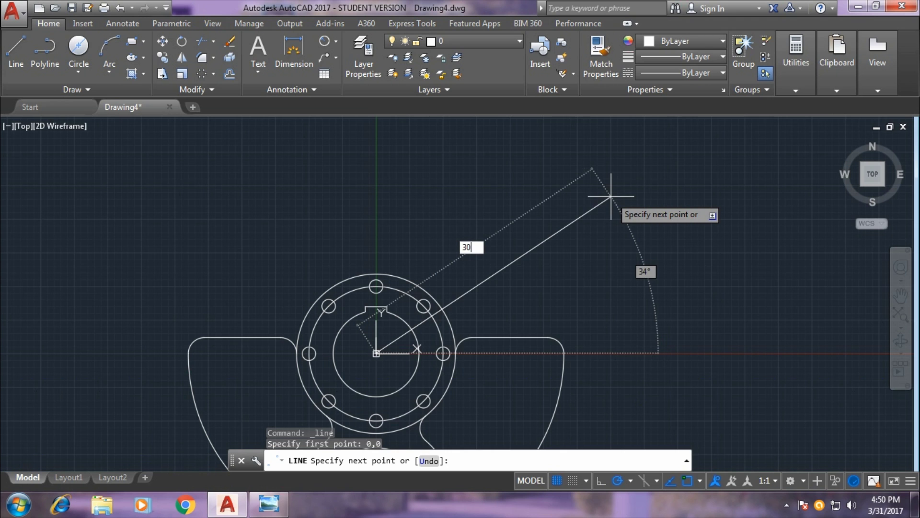
{"action": "key", "text": "Tab"}
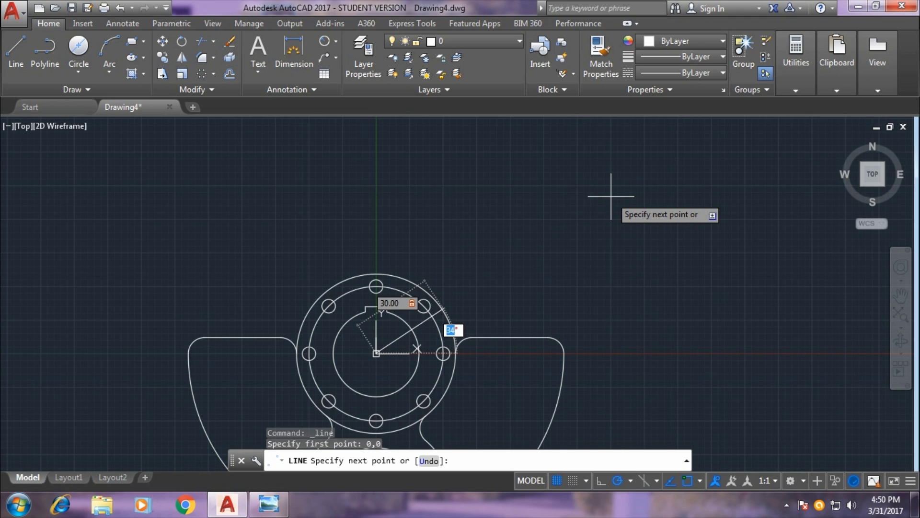
{"action": "right_click", "coordinate": [528, 236]}
{"action": "left_click", "coordinate": [556, 245]}
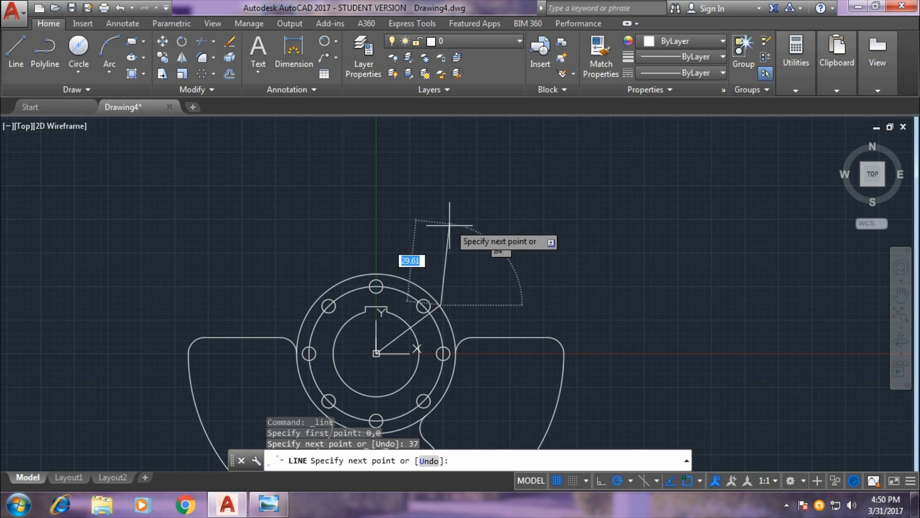
{"action": "right_click", "coordinate": [471, 240]}
{"action": "left_click", "coordinate": [529, 247]}
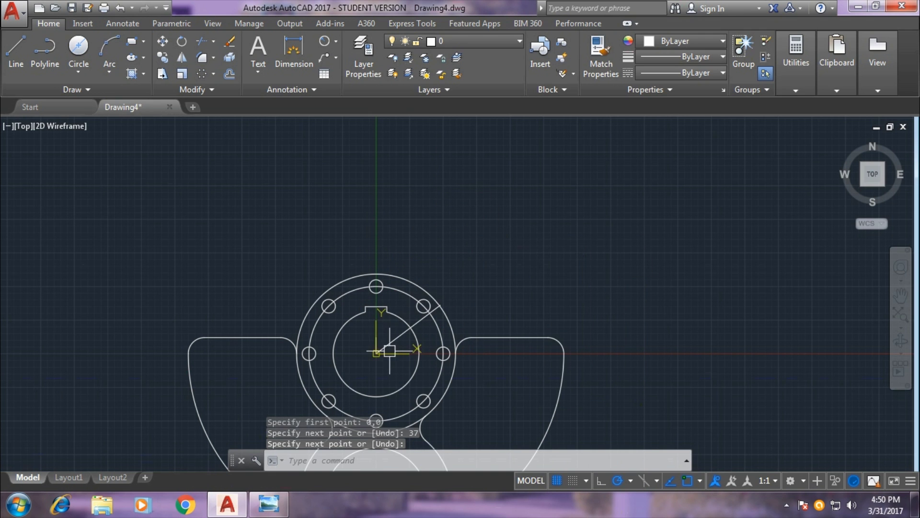
{"action": "scroll", "coordinate": [391, 350], "scroll_direction": "up", "scroll_amount": 2}
{"action": "key", "text": "Return"}
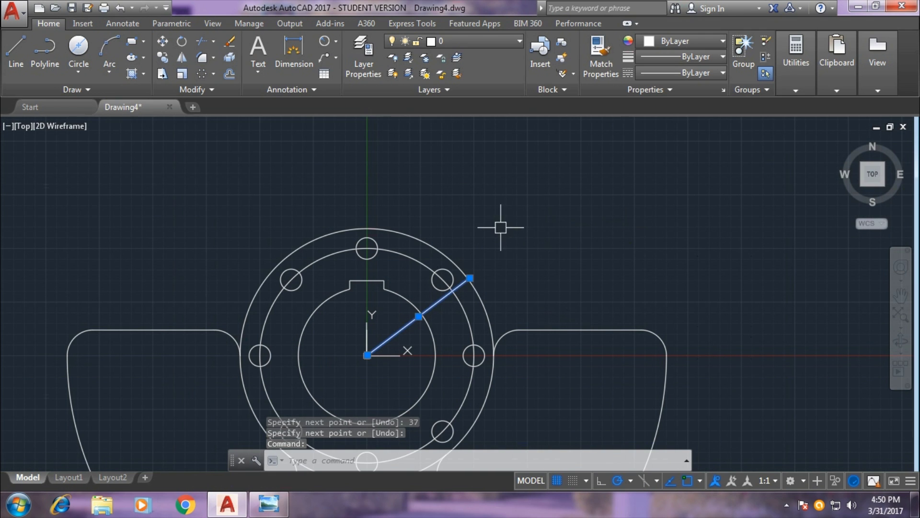
{"action": "key", "text": "Delete"}
- Draw a line from the hub centre at 30° extending past the outer hub circle
{"action": "left_click", "coordinate": [16, 52]}
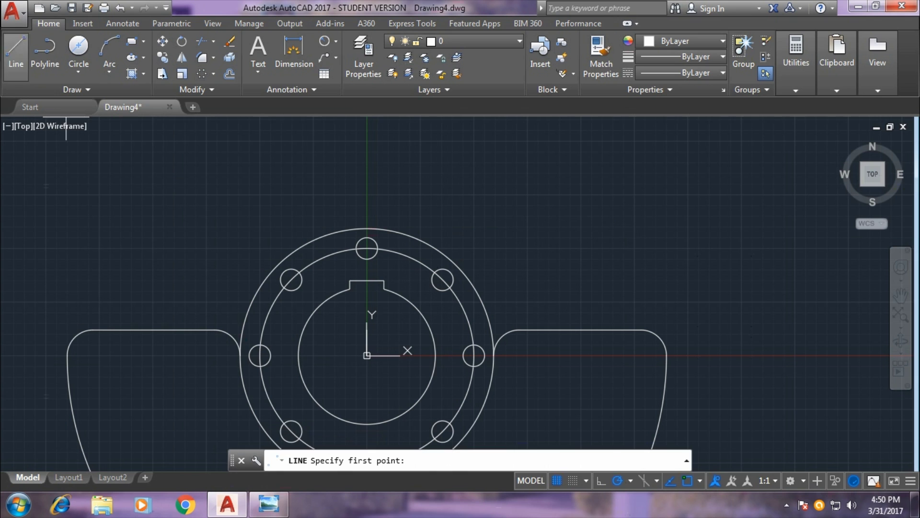
{"action": "left_click", "coordinate": [367, 355]}
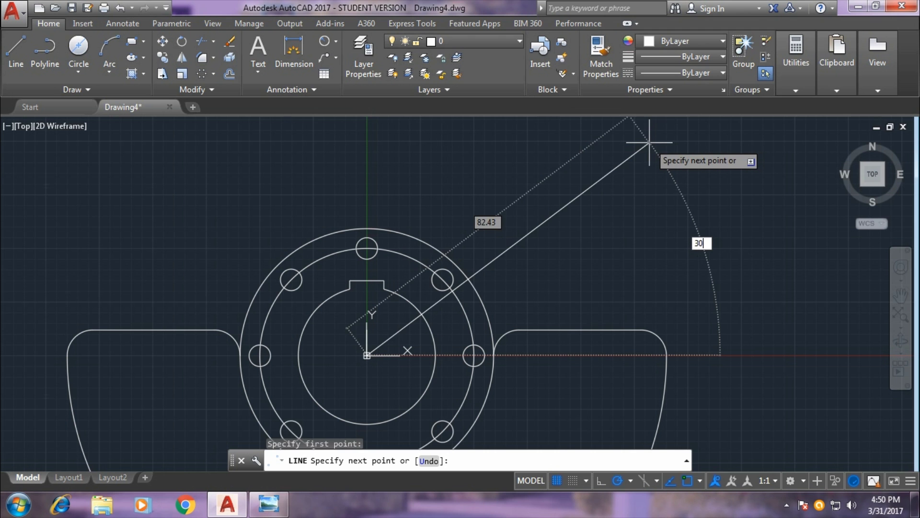
{"action": "key", "text": "Return"}
{"action": "right_click", "coordinate": [803, 179]}
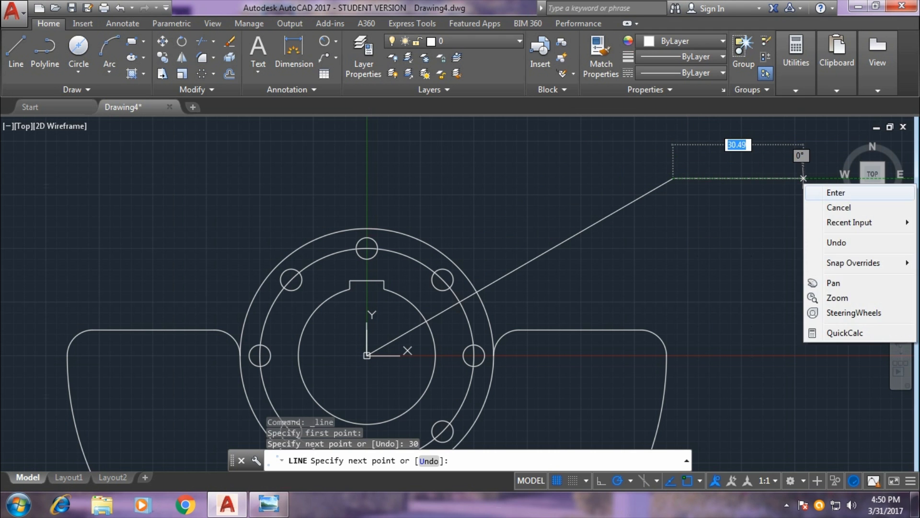
{"action": "left_click", "coordinate": [836, 192]}
{"action": "scroll", "coordinate": [670, 263], "scroll_direction": "down", "scroll_amount": 3}
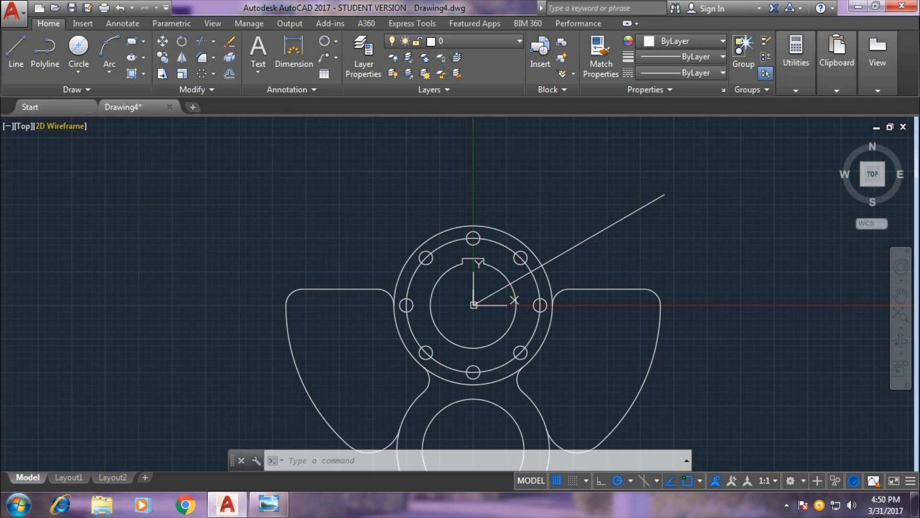
{"action": "left_click", "coordinate": [78, 48]}
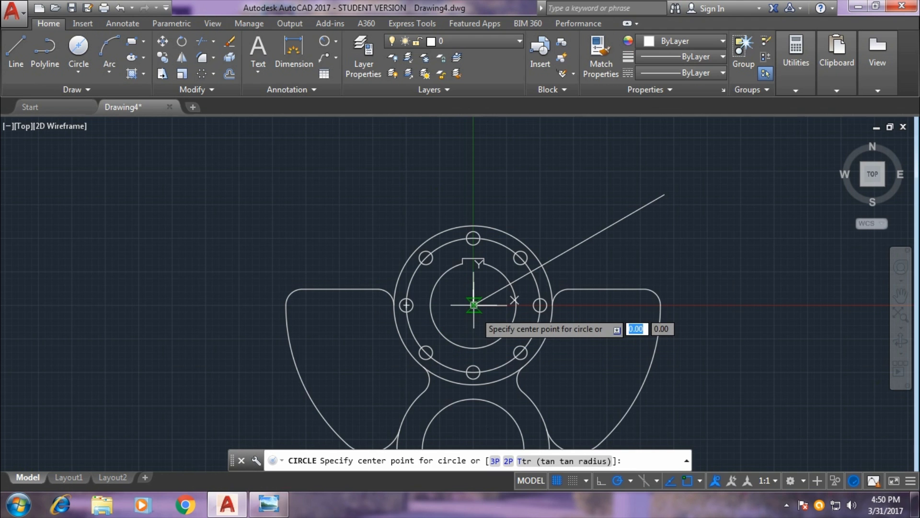
{"action": "type", "text": "0"}
- Draw a 127-diameter circle centred at the origin 0,0
{"action": "key", "text": "Tab"}
{"action": "key", "text": "Return"}
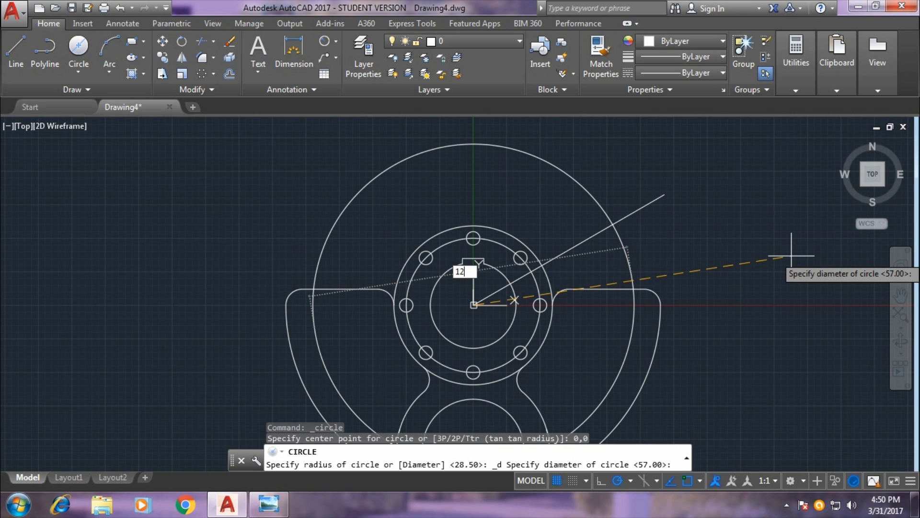
{"action": "type", "text": "7"}
{"action": "key", "text": "Return"}
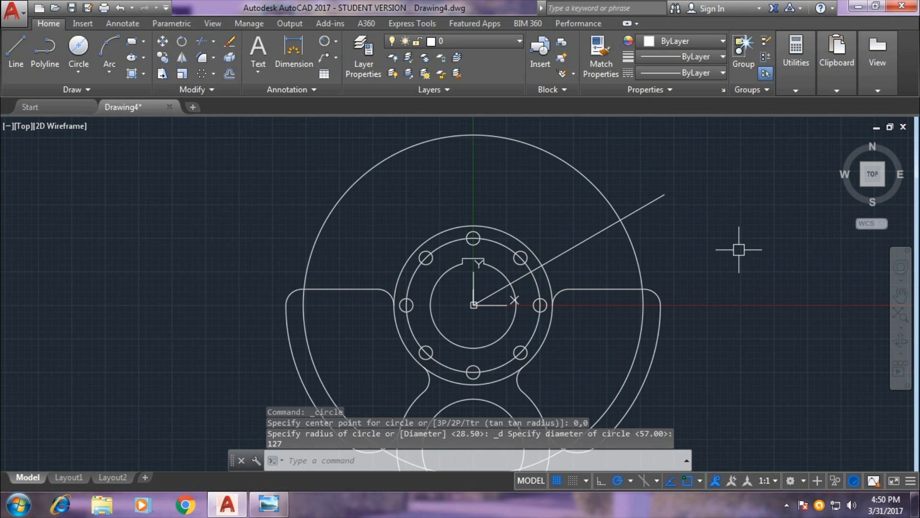
{"action": "middle_click_drag", "start_coordinate": [739, 250], "coordinate": [667, 245]}
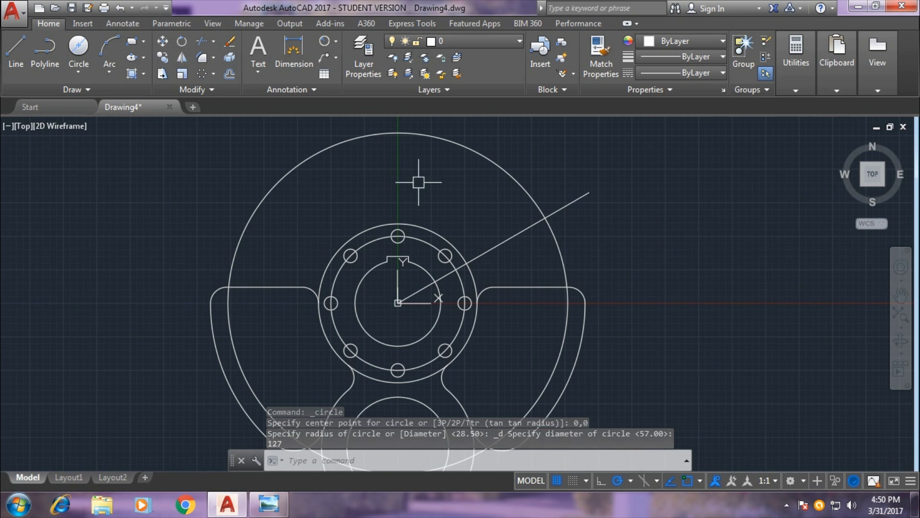
- Draw a trial radius-12 circle where the diagonal line meets the large circle
{"action": "left_click", "coordinate": [79, 70]}
{"action": "left_click", "coordinate": [107, 96]}
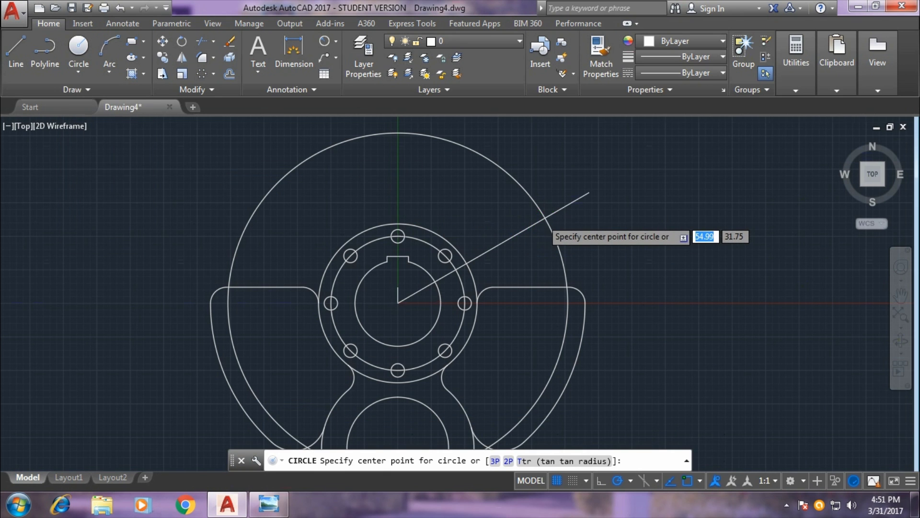
{"action": "scroll", "coordinate": [545, 218], "scroll_direction": "up", "scroll_amount": 4}
{"action": "left_click", "coordinate": [548, 213]}
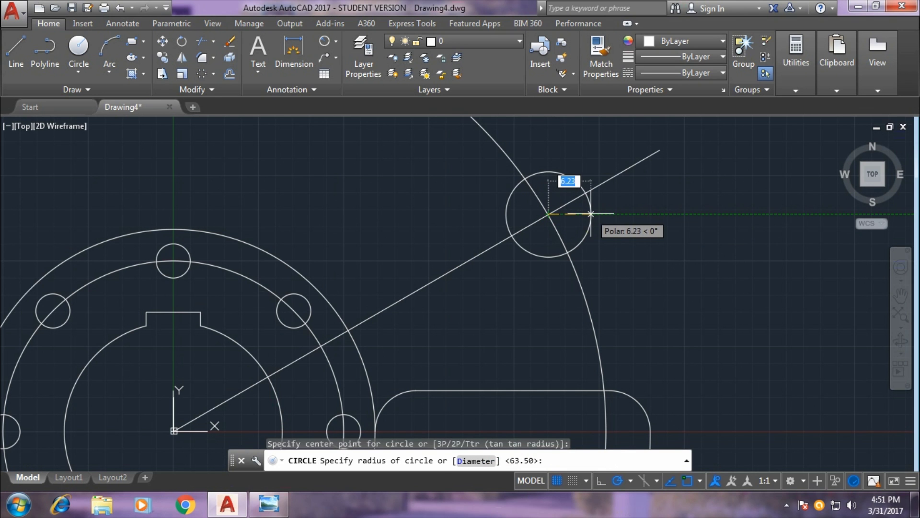
{"action": "type", "text": "12"}
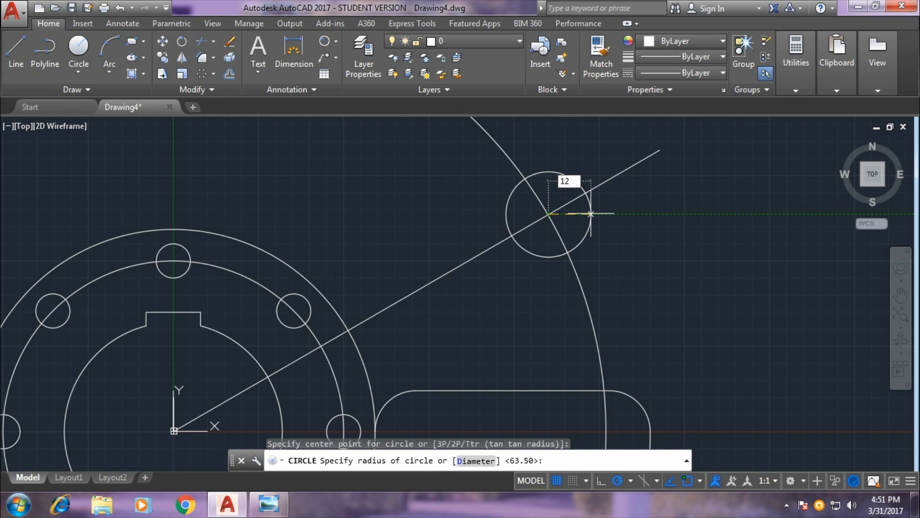
{"action": "key", "text": "Return"}
{"action": "scroll", "coordinate": [604, 216], "scroll_direction": "down", "scroll_amount": 2}
{"action": "scroll", "coordinate": [671, 253], "scroll_direction": "down", "scroll_amount": 1}
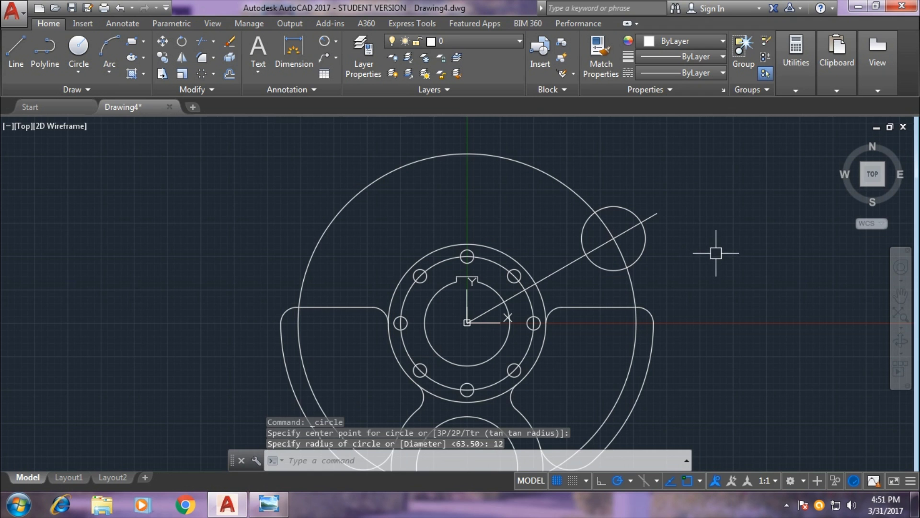
{"action": "middle_click_drag", "start_coordinate": [735, 258], "coordinate": [691, 267]}
- Erase the misplaced circle and draw a 12-diameter circle at the diagonal line's outer end
{"action": "left_click", "coordinate": [599, 248]}
{"action": "key", "text": "Delete"}
{"action": "left_click", "coordinate": [78, 71]}
{"action": "left_click", "coordinate": [110, 95]}
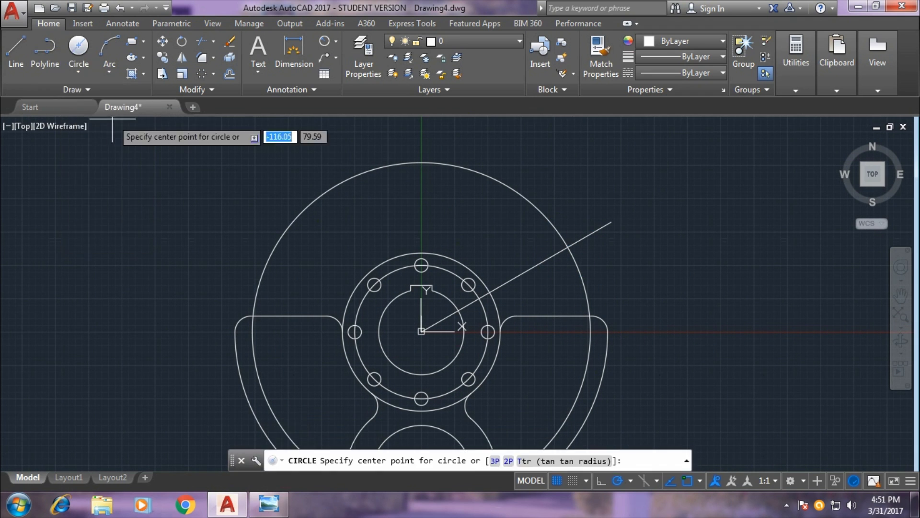
{"action": "left_click", "coordinate": [568, 247]}
{"action": "type", "text": "12"}
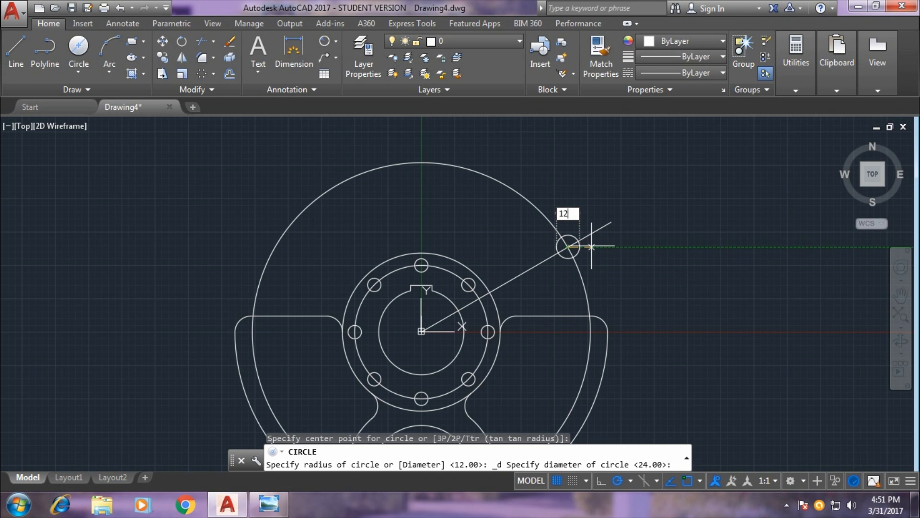
{"action": "key", "text": "Return"}
{"action": "mouse_move", "coordinate": [627, 253]}
{"action": "middle_mouse_down"}
{"action": "mouse_move", "coordinate": [667, 242]}
{"action": "mouse_move", "coordinate": [665, 231]}
{"action": "middle_mouse_up"}
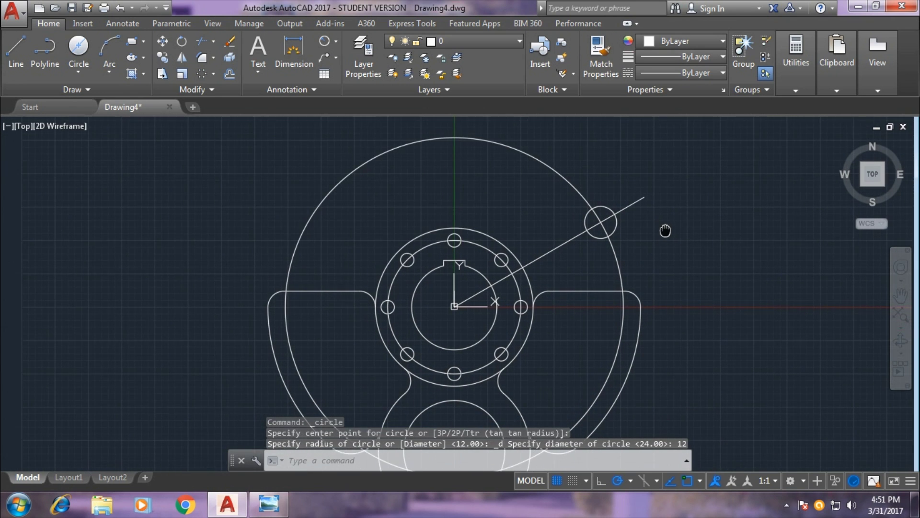
{"action": "scroll", "coordinate": [685, 229], "scroll_direction": "down", "scroll_amount": 1}
{"action": "scroll", "coordinate": [684, 232], "scroll_direction": "down", "scroll_amount": 2}
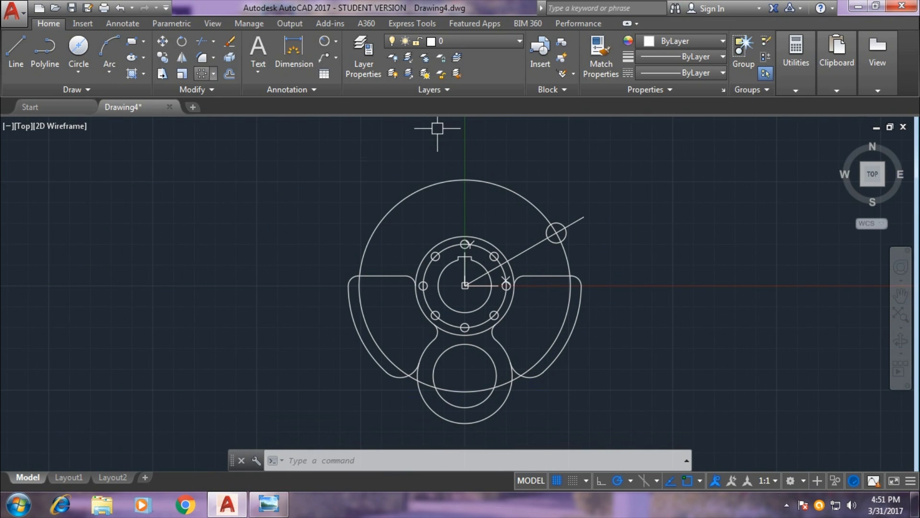
- Polar-array the 12-diameter circle about the hub centre as 7 items spaced 20° apart
{"action": "scroll", "coordinate": [582, 230], "scroll_direction": "up", "scroll_amount": 2}
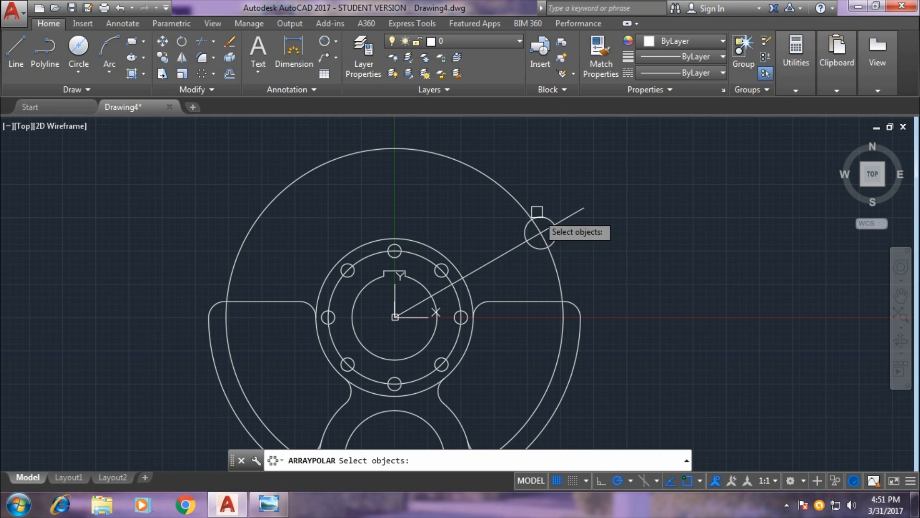
{"action": "left_click", "coordinate": [542, 216]}
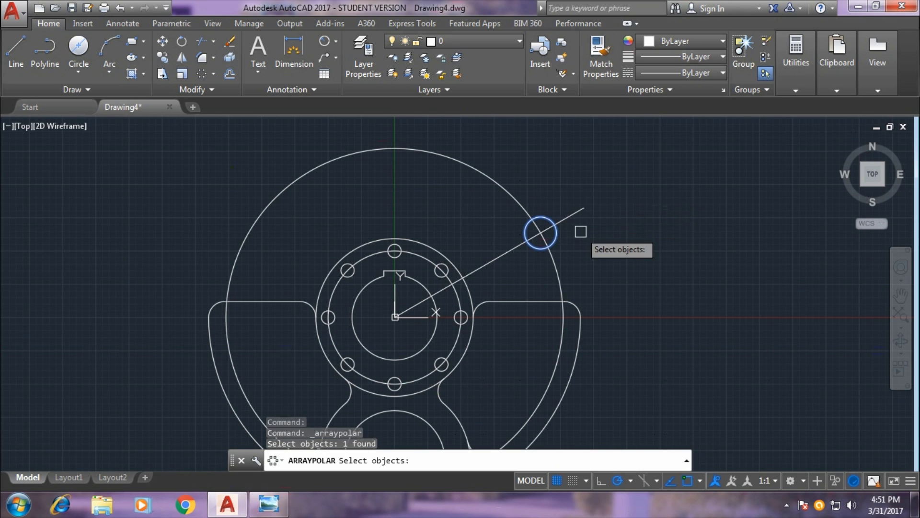
{"action": "key", "text": "Return"}
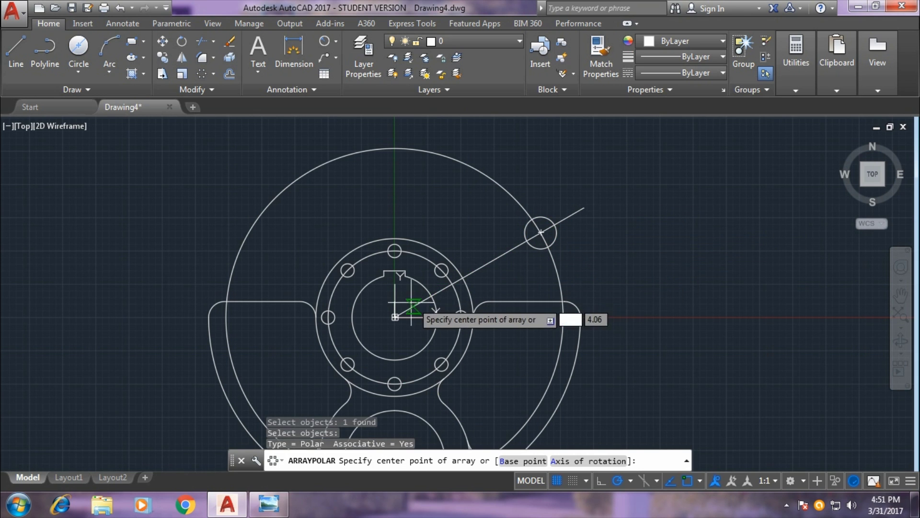
{"action": "left_click", "coordinate": [395, 316]}
{"action": "type", "text": "7"}
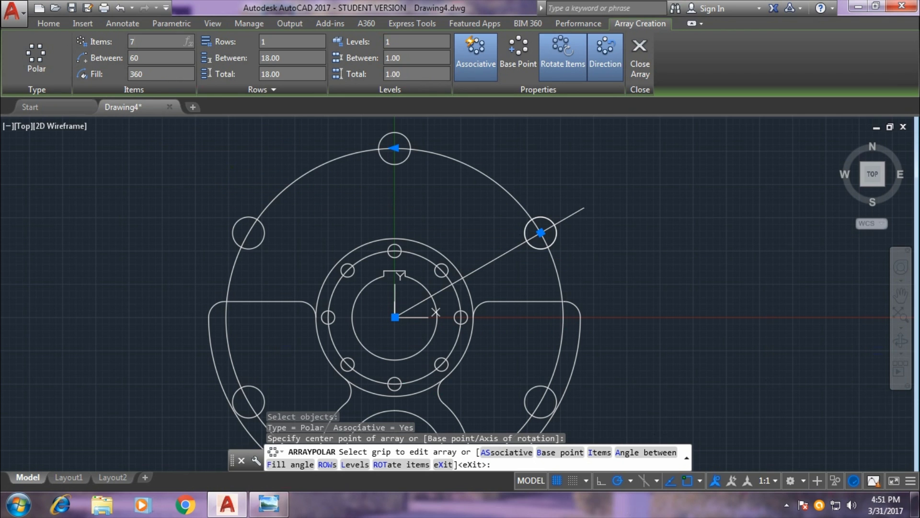
{"action": "key", "text": "Return"}
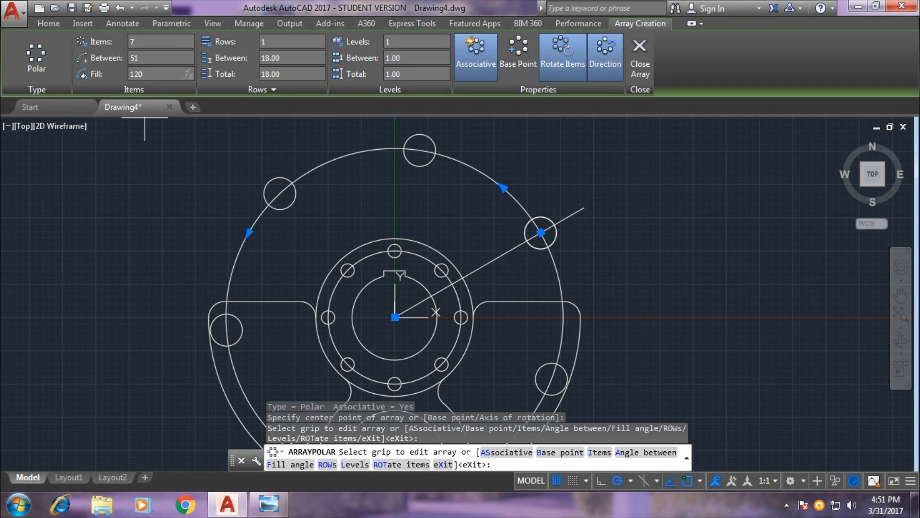
{"action": "type", "text": "20"}
{"action": "key", "text": "Return"}
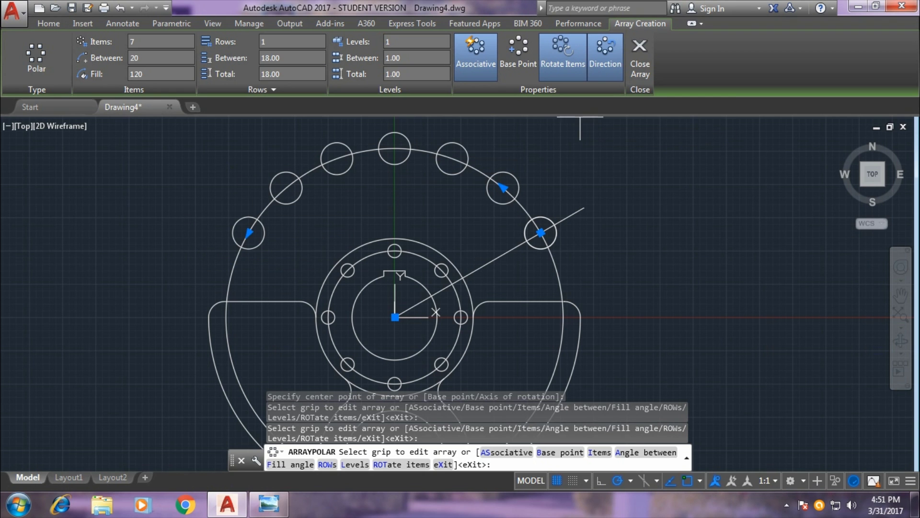
{"action": "left_click", "coordinate": [640, 60]}
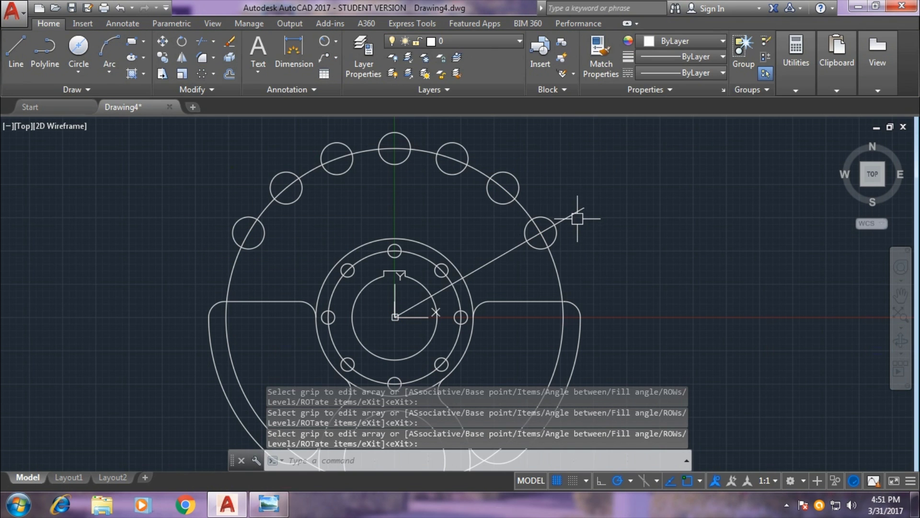
- Delete the diagonal construction line and trim the right-lobe arc and lower-left short line
{"action": "left_click", "coordinate": [494, 260]}
{"action": "key", "text": "Delete"}
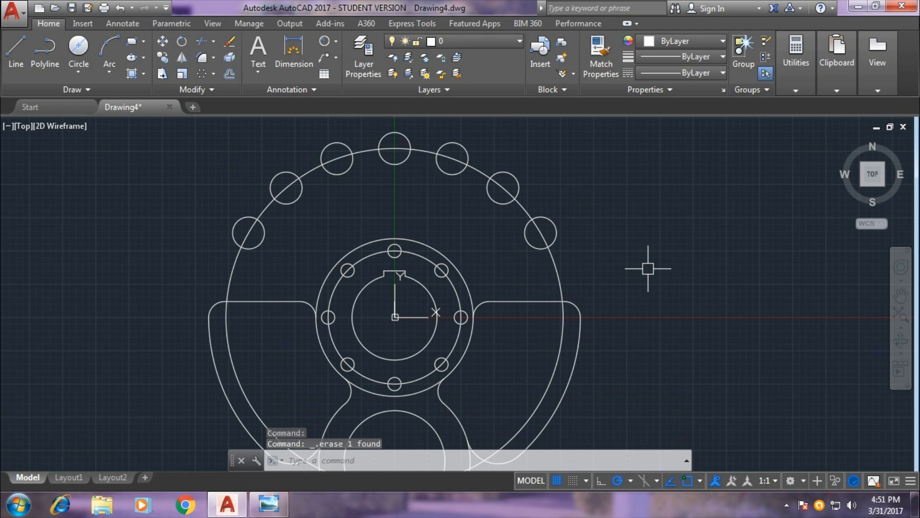
{"action": "type", "text": "tr"}
{"action": "key", "text": "Return"}
{"action": "key", "text": "Return"}
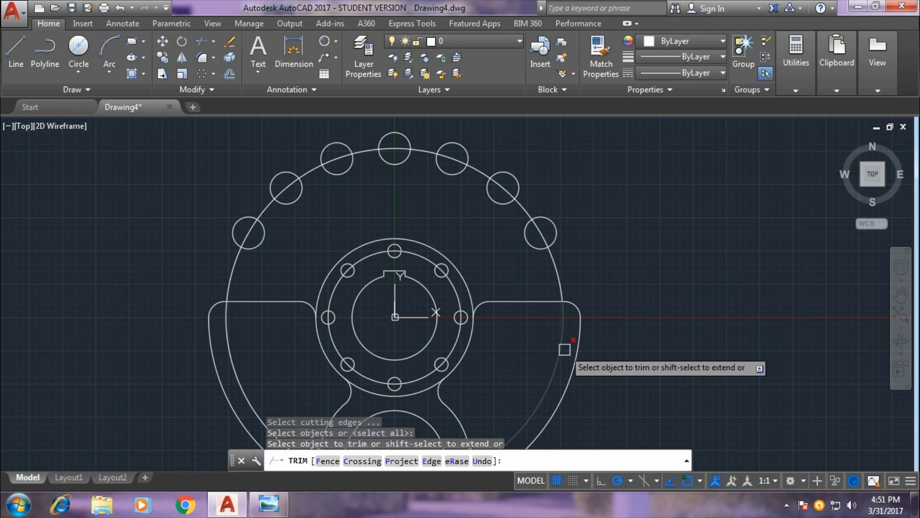
{"action": "left_click", "coordinate": [558, 348]}
{"action": "middle_click_drag", "start_coordinate": [583, 343], "coordinate": [611, 288]}
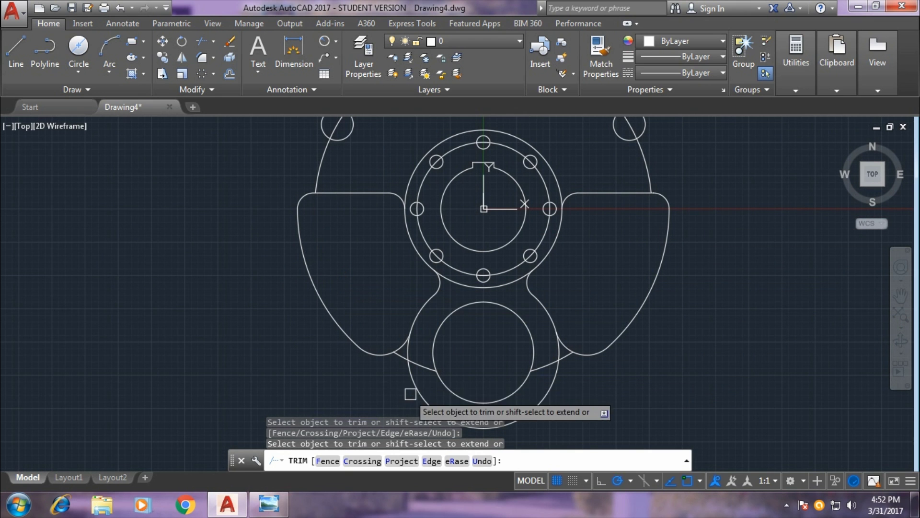
{"action": "left_click", "coordinate": [419, 368]}
{"action": "scroll", "coordinate": [527, 370], "scroll_direction": "up", "scroll_amount": 2}
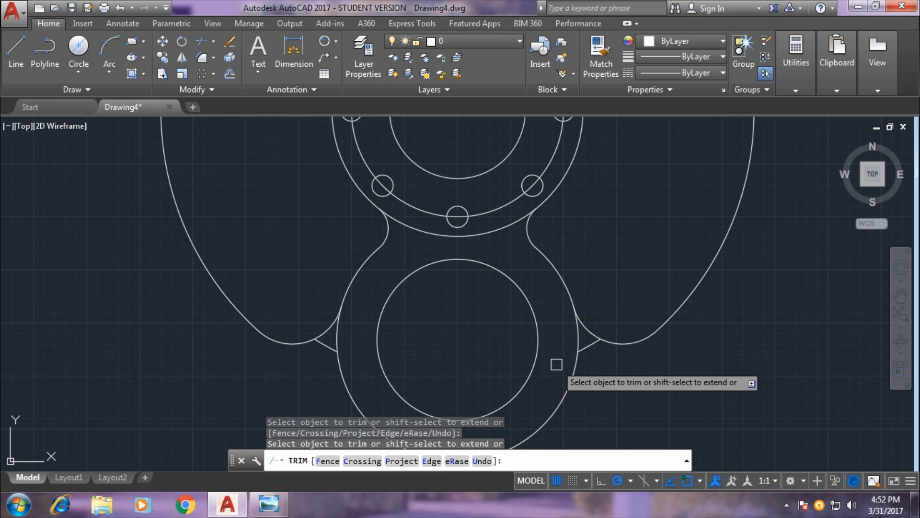
{"action": "scroll", "coordinate": [96, 302], "scroll_direction": "down", "scroll_amount": 2}
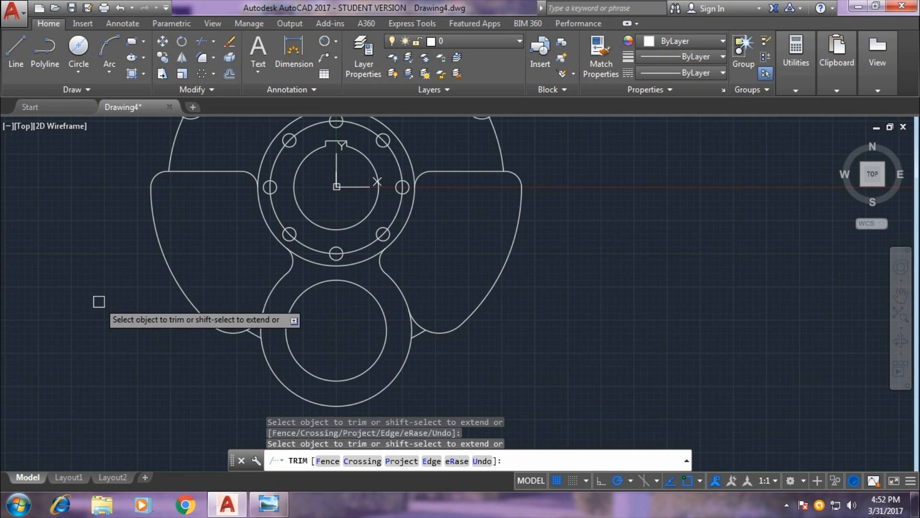
{"action": "right_click", "coordinate": [143, 284]}
{"action": "left_click", "coordinate": [173, 291]}
{"action": "scroll", "coordinate": [306, 413], "scroll_direction": "up", "scroll_amount": 4}
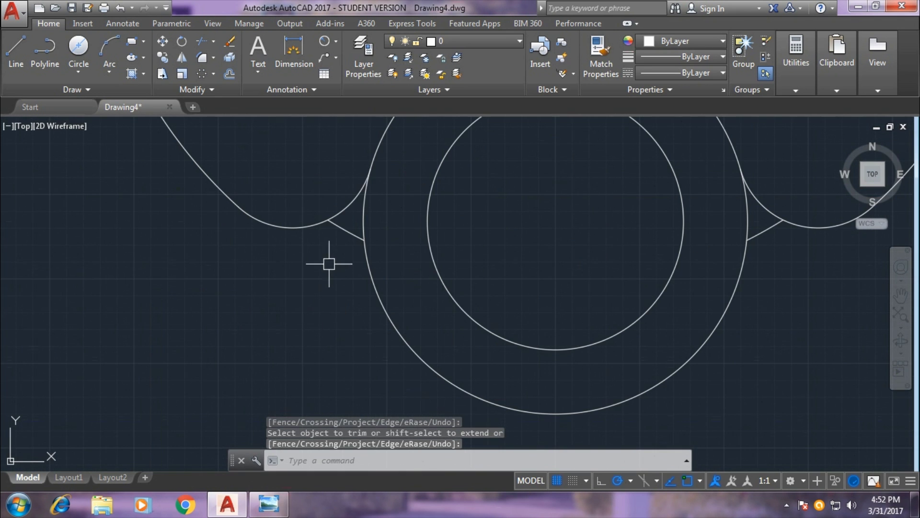
{"action": "key", "text": "Return"}
- Erase the two leftover short stub lines on the left and right sides
{"action": "left_click", "coordinate": [347, 229]}
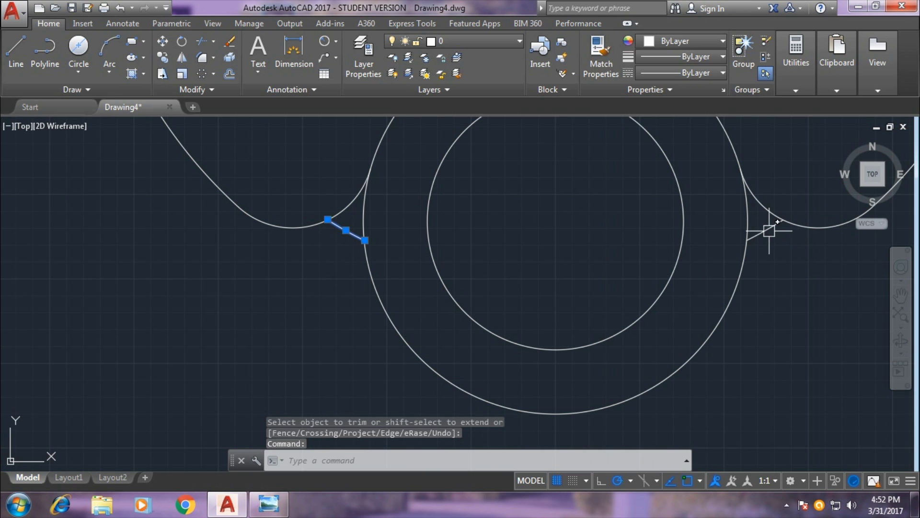
{"action": "left_click", "coordinate": [769, 230]}
{"action": "key", "text": "Delete"}
{"action": "scroll", "coordinate": [774, 368], "scroll_direction": "down", "scroll_amount": 2}
{"action": "scroll", "coordinate": [776, 361], "scroll_direction": "down", "scroll_amount": 1}
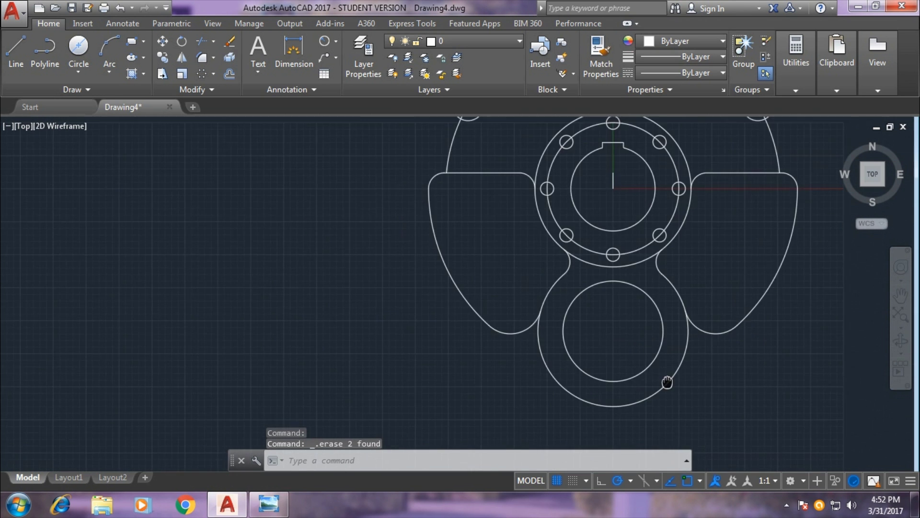
{"action": "middle_click_drag", "start_coordinate": [735, 288], "coordinate": [630, 362]}
{"action": "scroll", "coordinate": [657, 269], "scroll_direction": "down", "scroll_amount": 2}
{"action": "middle_click_drag", "start_coordinate": [657, 267], "coordinate": [623, 268]}
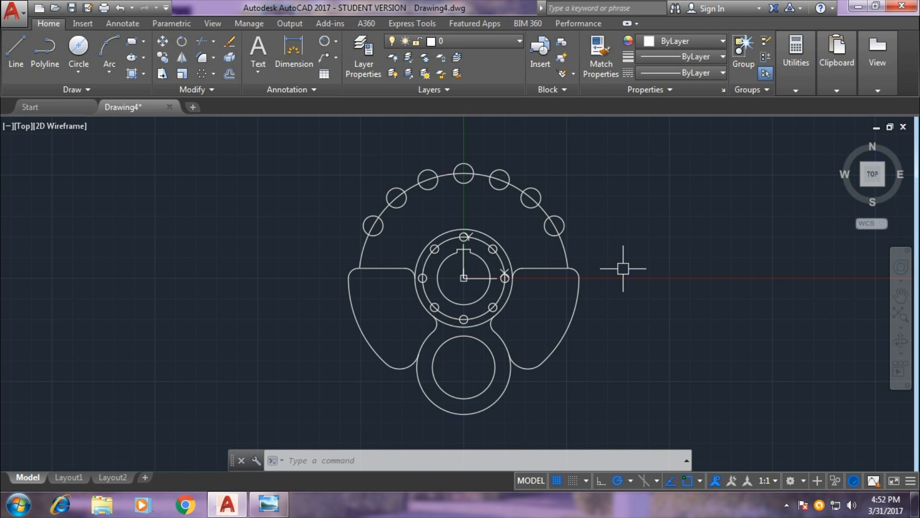
{"action": "key", "text": "super"}
{"action": "type", "text": "ca"}
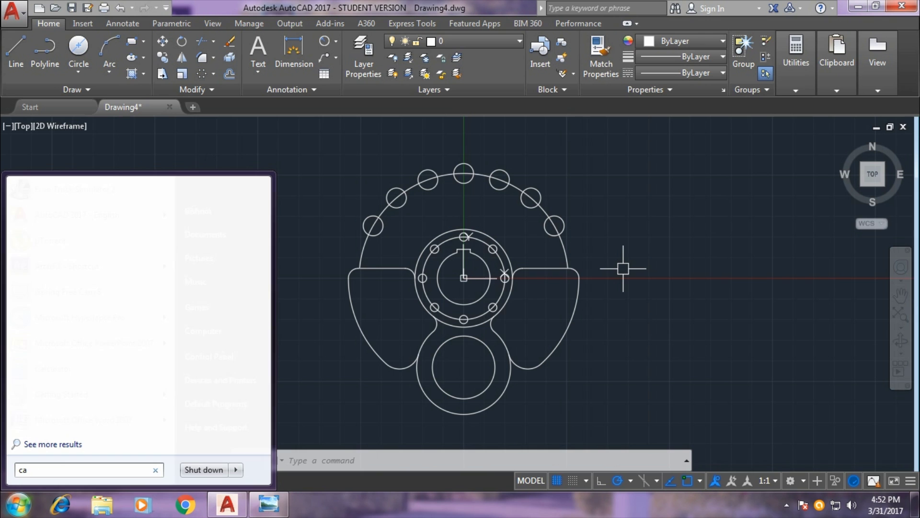
{"action": "key", "text": "Down"}
{"action": "key", "text": "Return"}
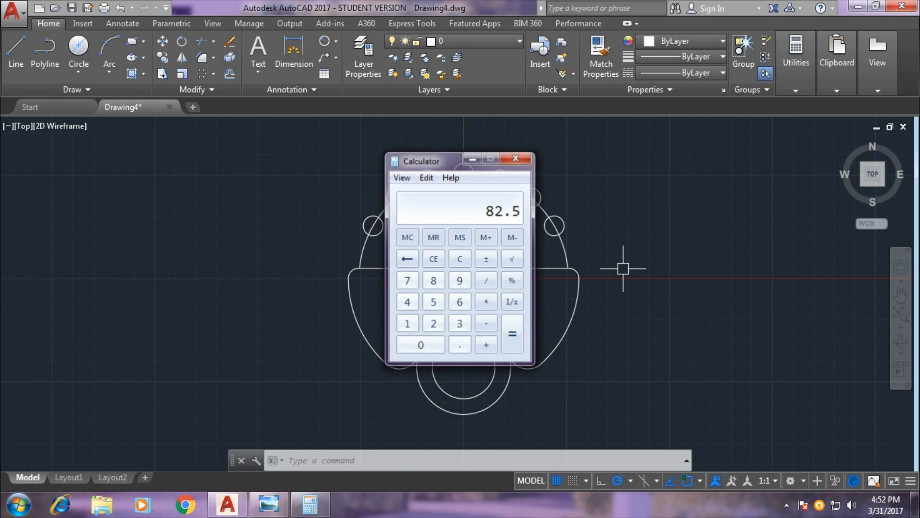
{"action": "left_click", "coordinate": [516, 157]}
{"action": "left_click", "coordinate": [78, 72]}
{"action": "left_click", "coordinate": [102, 92]}
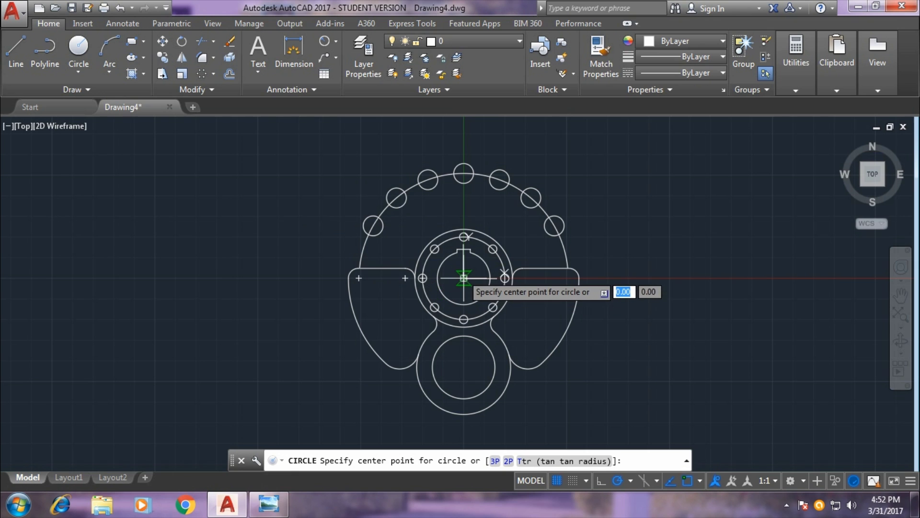
{"action": "type", "text": "0"}
- Draw a radius-82.5 circle centred at the origin 0,0
{"action": "key", "text": "Tab"}
{"action": "key", "text": "Return"}
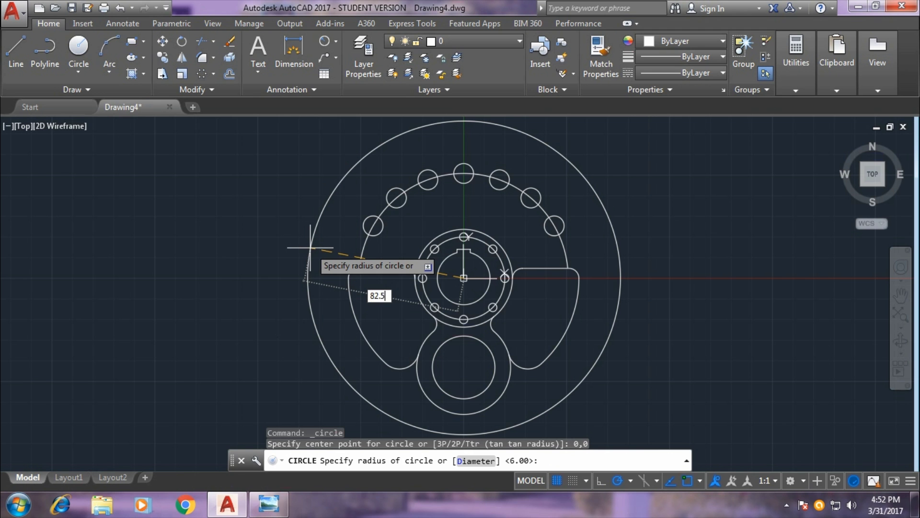
{"action": "key", "text": "Return"}
{"action": "scroll", "coordinate": [253, 272], "scroll_direction": "down", "scroll_amount": 1}
{"action": "middle_click_drag", "start_coordinate": [252, 272], "coordinate": [266, 232]}
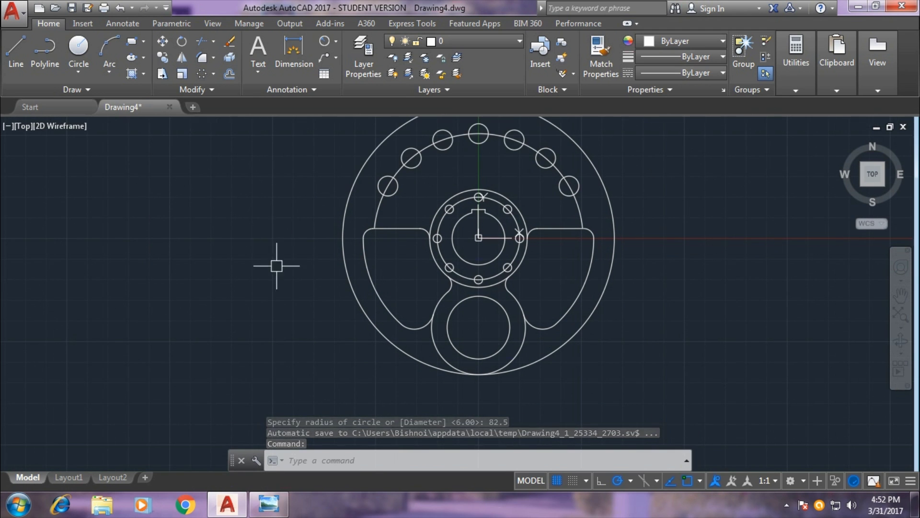
{"action": "middle_click_drag", "start_coordinate": [276, 266], "coordinate": [219, 237]}
{"action": "scroll", "coordinate": [232, 273], "scroll_direction": "up", "scroll_amount": 2}
{"action": "middle_click_drag", "start_coordinate": [315, 332], "coordinate": [290, 321]}
{"action": "scroll", "coordinate": [220, 261], "scroll_direction": "down", "scroll_amount": 2}
{"action": "middle_click_drag", "start_coordinate": [219, 260], "coordinate": [261, 287]}
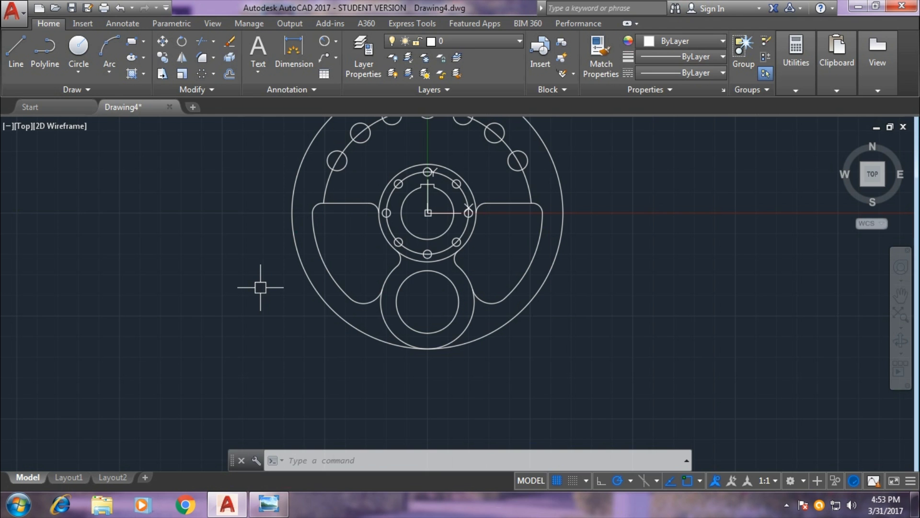
{"action": "middle_click_drag", "start_coordinate": [257, 257], "coordinate": [257, 301]}
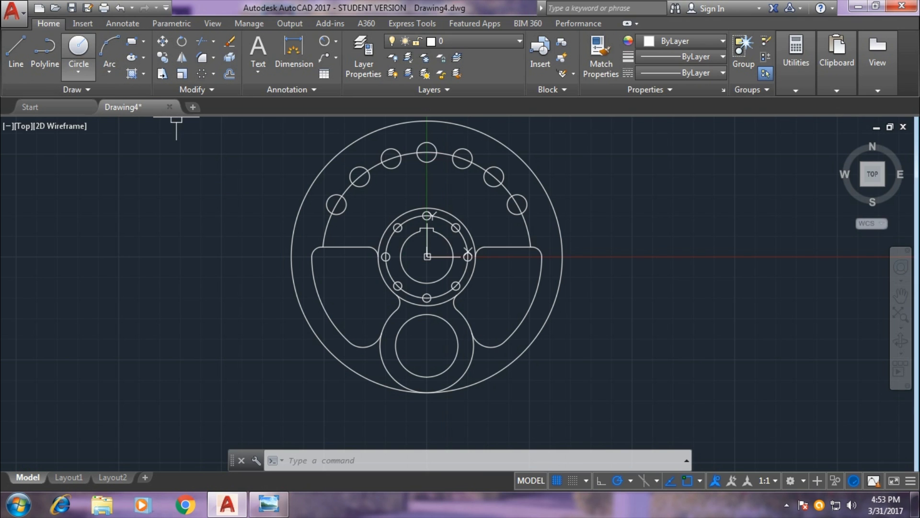
- Draw a 188-diameter circle on the same centre
{"action": "left_click", "coordinate": [79, 72]}
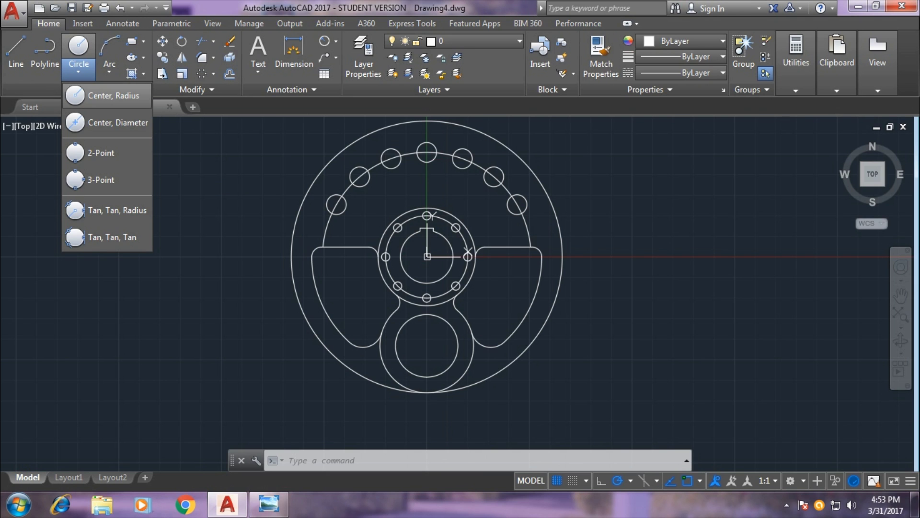
{"action": "left_click", "coordinate": [110, 122]}
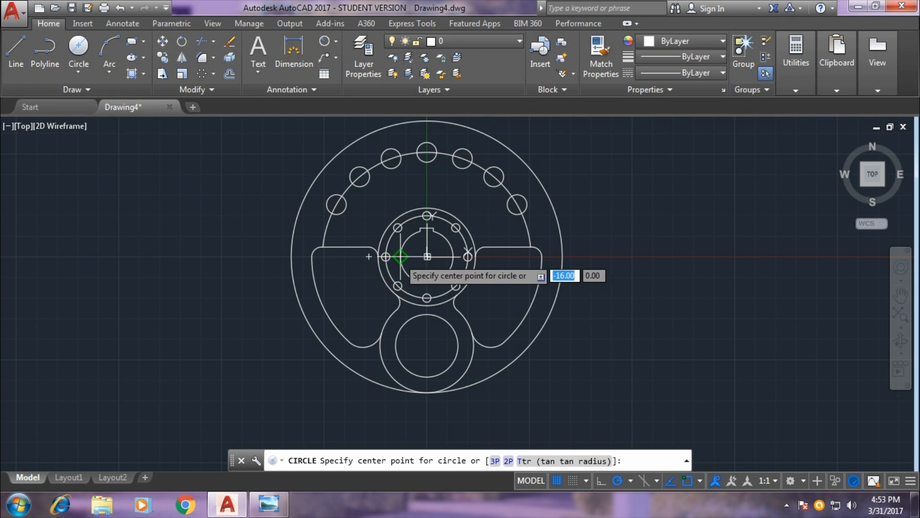
{"action": "left_click", "coordinate": [427, 256]}
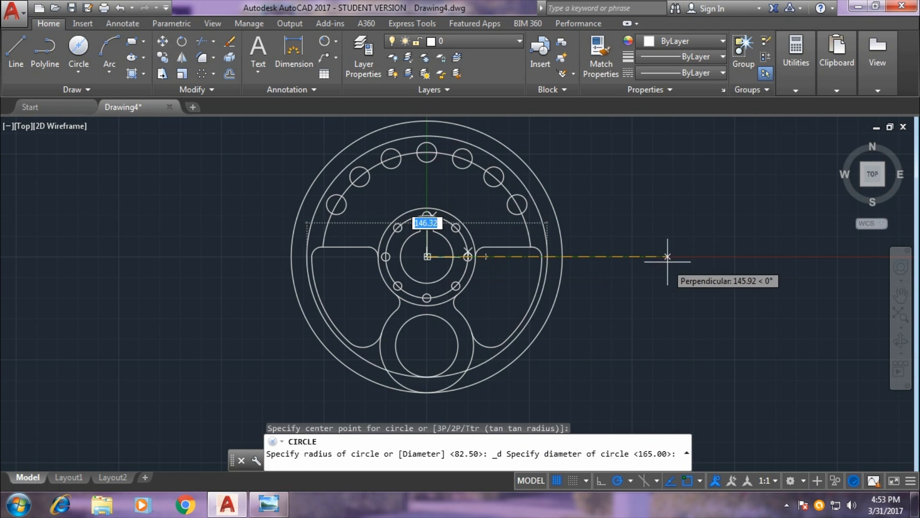
{"action": "type", "text": "1"}
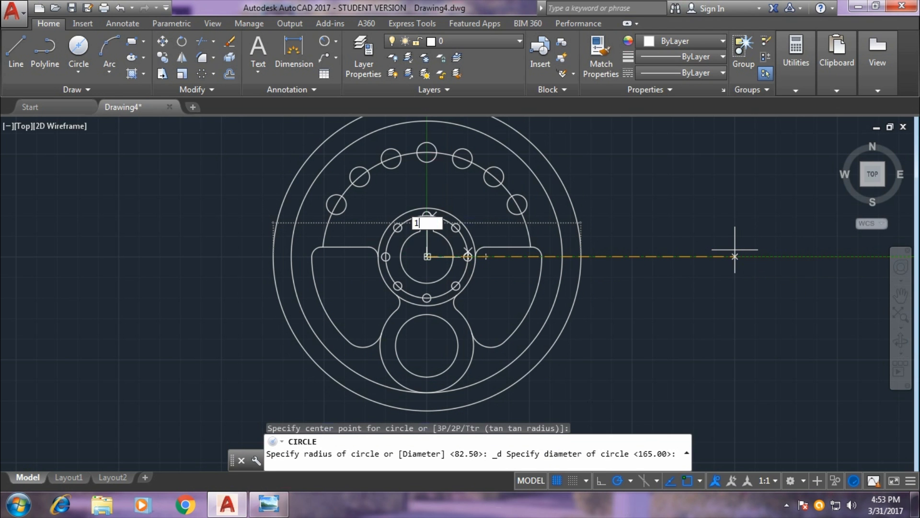
{"action": "key", "text": "Return"}
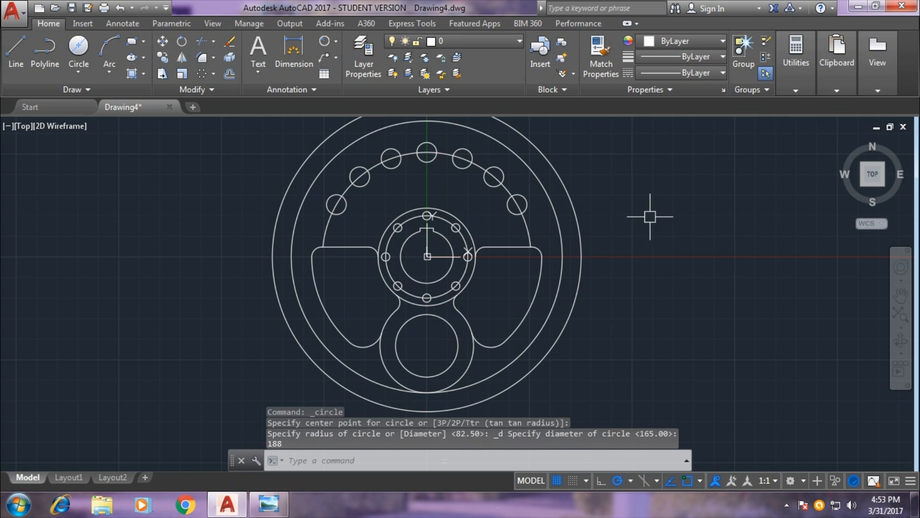
{"action": "scroll", "coordinate": [704, 240], "scroll_direction": "down", "scroll_amount": 1}
{"action": "scroll", "coordinate": [704, 241], "scroll_direction": "down", "scroll_amount": 1}
{"action": "middle_click_drag", "start_coordinate": [711, 250], "coordinate": [620, 212]}
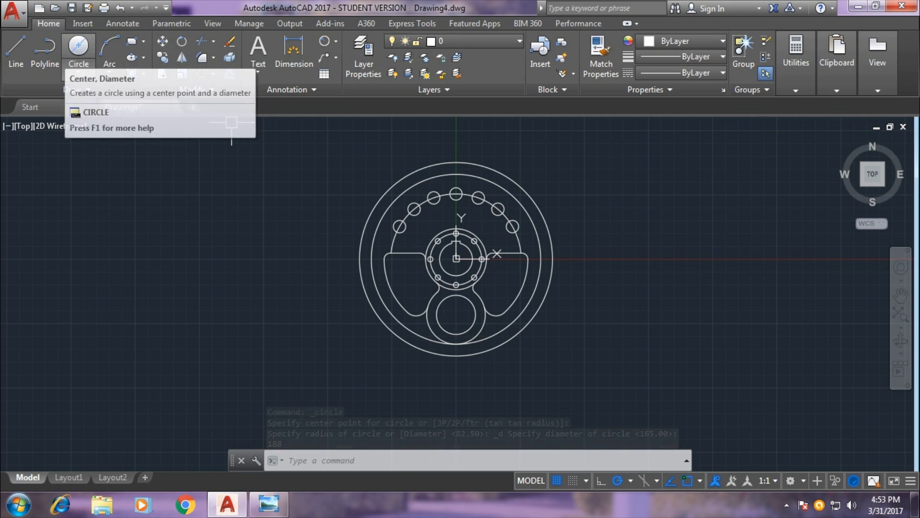
- Draw a radius-9 circle centred on the top of the 188-diameter rim
{"action": "left_click", "coordinate": [78, 71]}
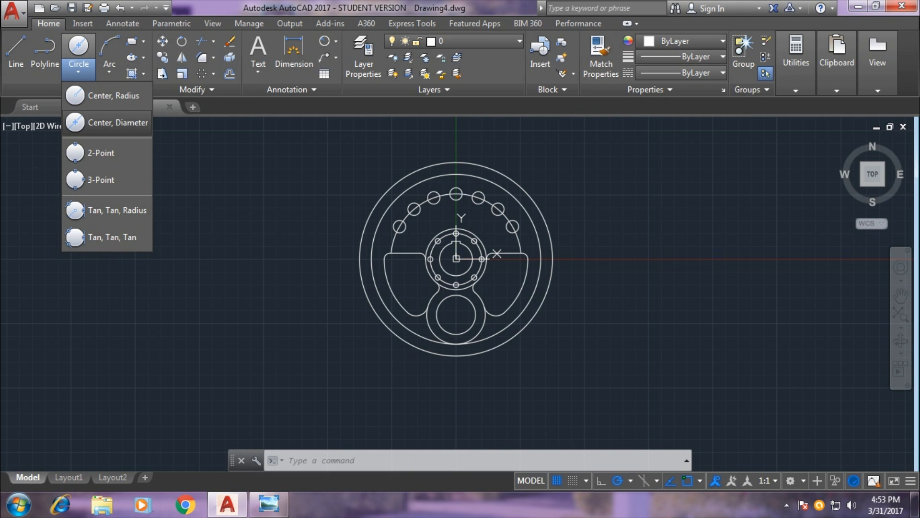
{"action": "left_click", "coordinate": [114, 95]}
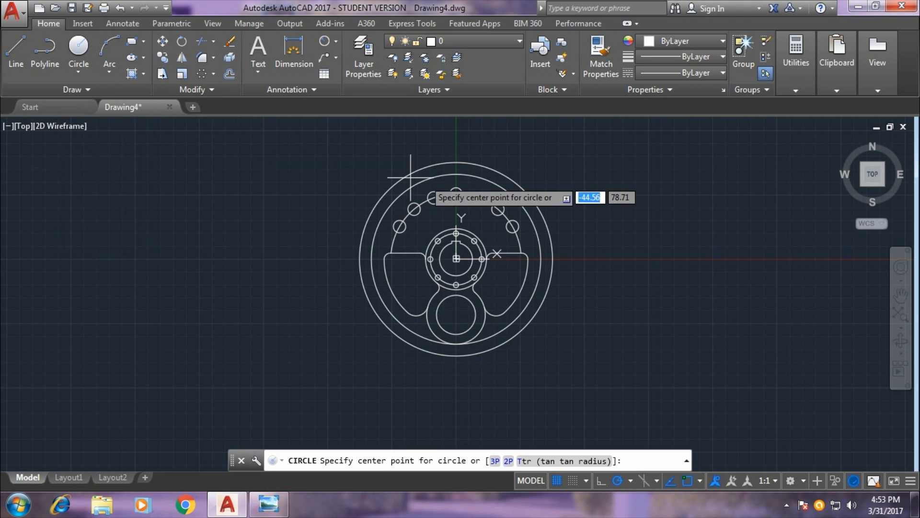
{"action": "scroll", "coordinate": [457, 181], "scroll_direction": "up", "scroll_amount": 4}
{"action": "left_click", "coordinate": [453, 129]}
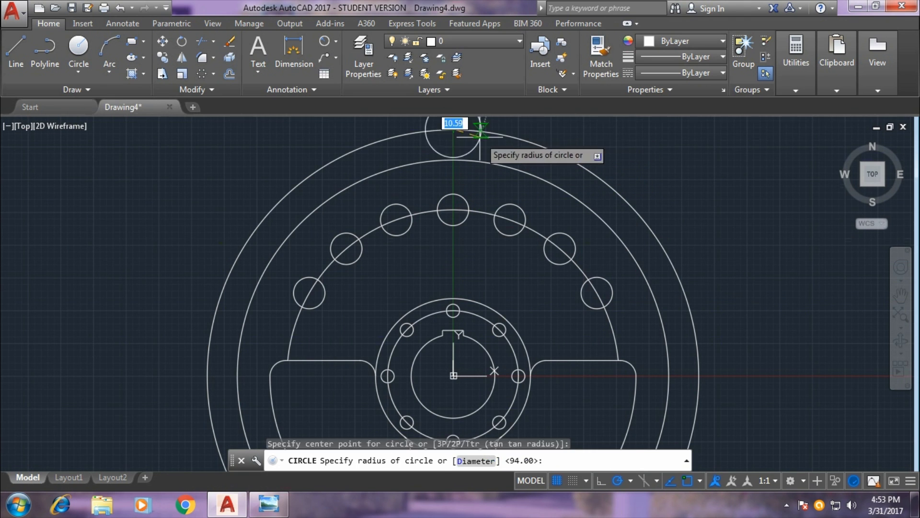
{"action": "type", "text": "9"}
{"action": "key", "text": "Return"}
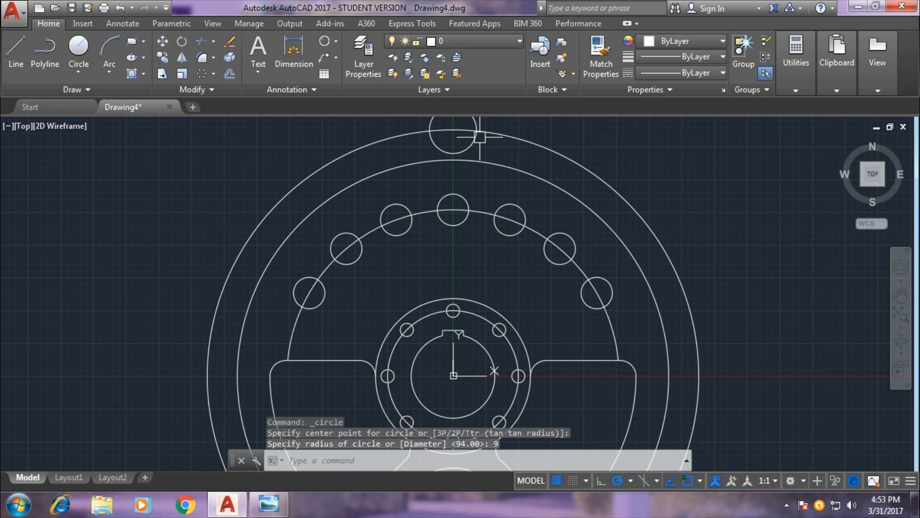
{"action": "middle_click_drag", "start_coordinate": [786, 216], "coordinate": [807, 324]}
- Trim the small circle's outer half and the rim arc inside it into a notch
{"action": "type", "text": "r"}
{"action": "key", "text": "Return"}
{"action": "key", "text": "Return"}
{"action": "left_click", "coordinate": [475, 218]}
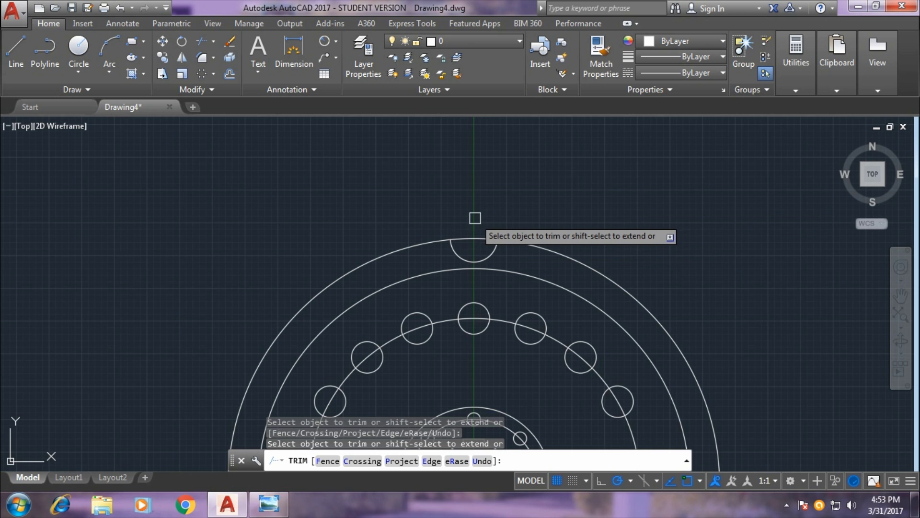
{"action": "left_click", "coordinate": [474, 238]}
{"action": "right_click", "coordinate": [524, 192]}
{"action": "left_click", "coordinate": [579, 205]}
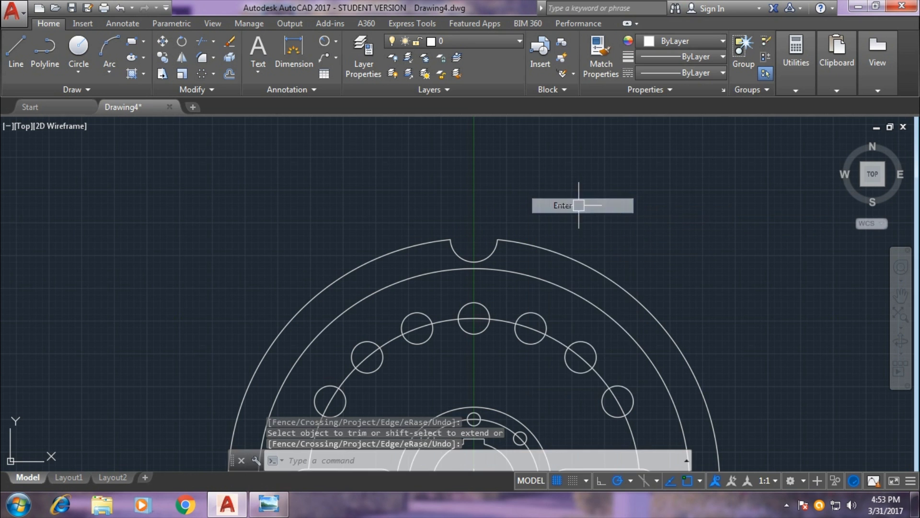
{"action": "scroll", "coordinate": [579, 205], "scroll_direction": "down", "scroll_amount": 3}
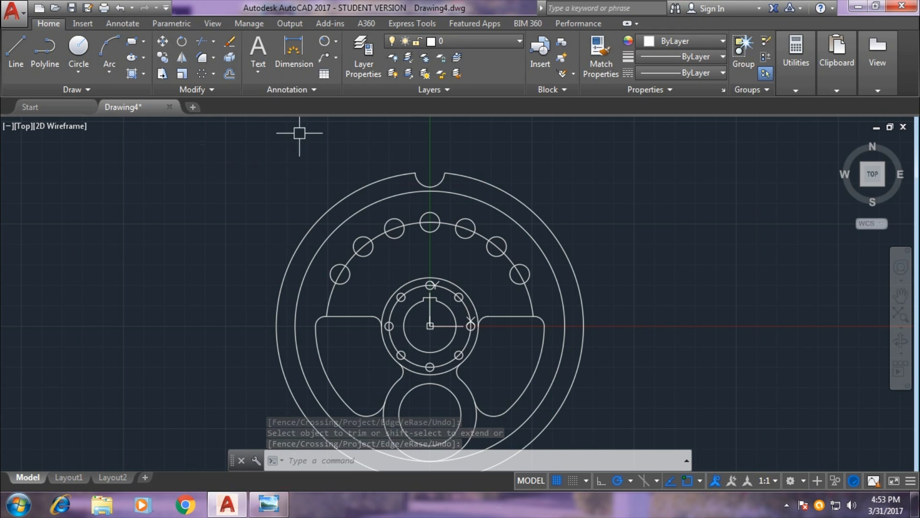
- Polar-array the radius-9 notch arc around the part centre as 20 copies, 18° apart
{"action": "left_click", "coordinate": [201, 73]}
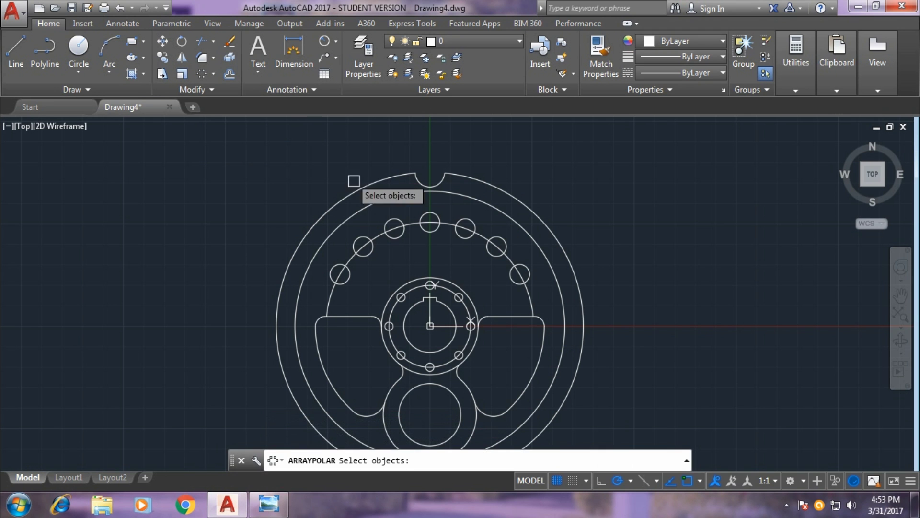
{"action": "scroll", "coordinate": [429, 196], "scroll_direction": "up", "scroll_amount": 2}
{"action": "scroll", "coordinate": [432, 192], "scroll_direction": "up", "scroll_amount": 2}
{"action": "left_click", "coordinate": [432, 192]}
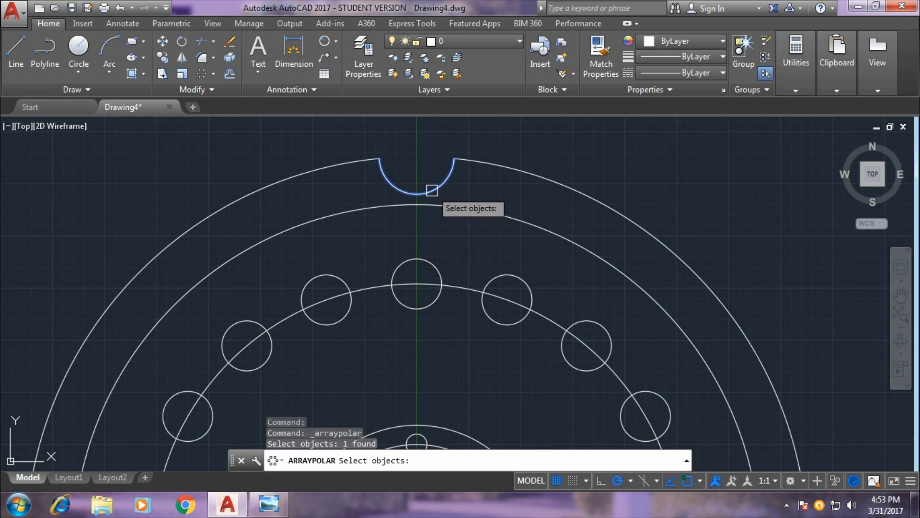
{"action": "key", "text": "Return"}
{"action": "scroll", "coordinate": [163, 196], "scroll_direction": "down", "scroll_amount": 2}
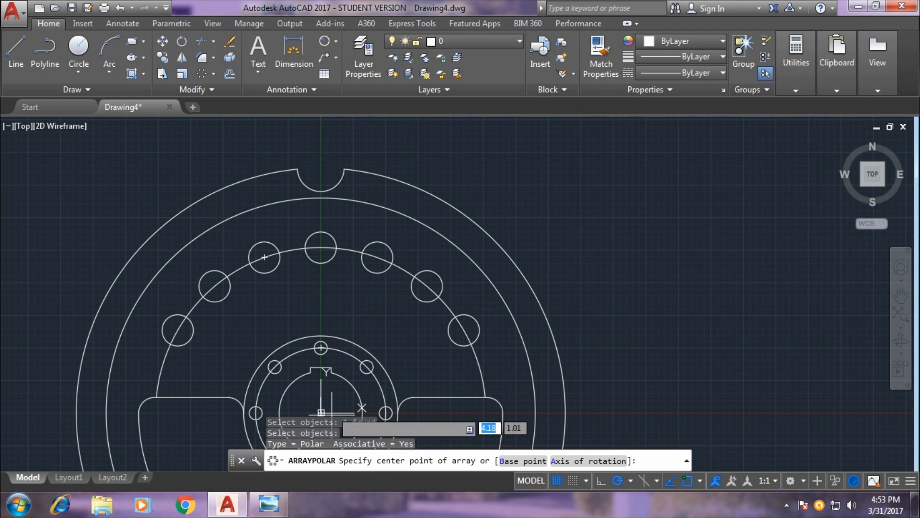
{"action": "left_click", "coordinate": [321, 412]}
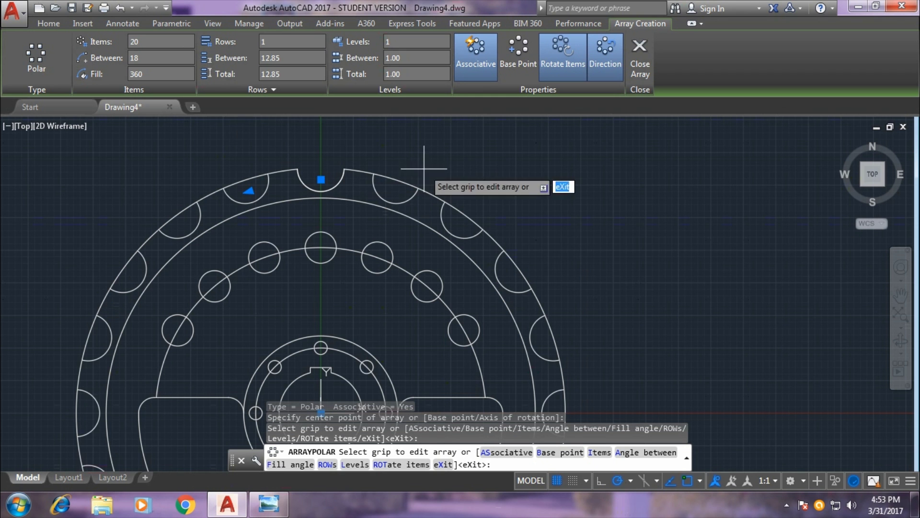
{"action": "scroll", "coordinate": [468, 176], "scroll_direction": "down", "scroll_amount": 2}
{"action": "key", "text": "Return"}
{"action": "scroll", "coordinate": [602, 165], "scroll_direction": "down", "scroll_amount": 2}
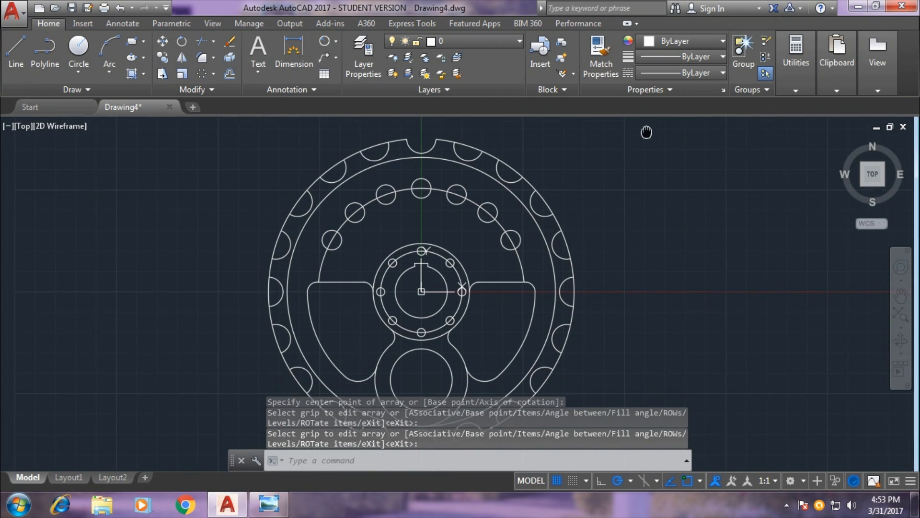
{"action": "scroll", "coordinate": [624, 222], "scroll_direction": "up", "scroll_amount": 2}
- Trim the outer-circle arcs out of the top and left-side tooth notches
{"action": "type", "text": "tr"}
{"action": "key", "text": "Return"}
{"action": "key", "text": "Return"}
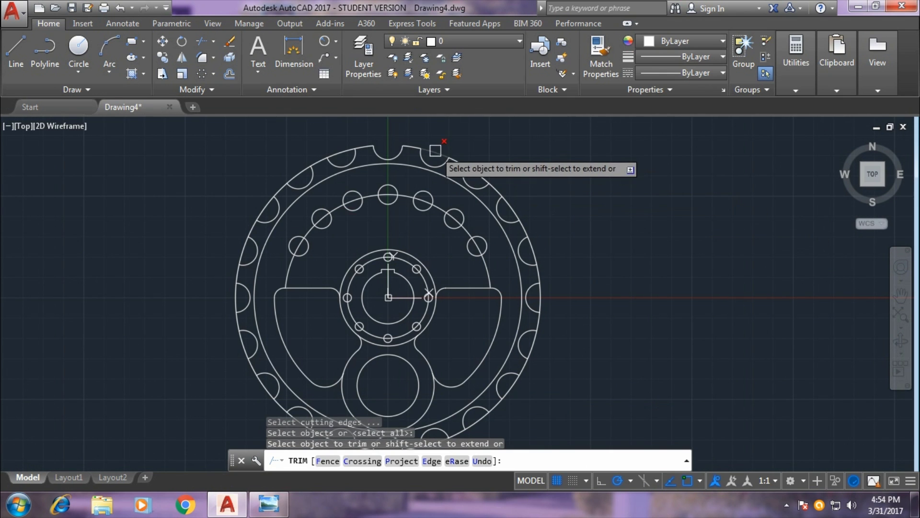
{"action": "left_click", "coordinate": [435, 150]}
{"action": "left_click", "coordinate": [348, 151]}
{"action": "left_click", "coordinate": [303, 167]}
{"action": "left_click", "coordinate": [266, 201]}
{"action": "left_click", "coordinate": [237, 251]}
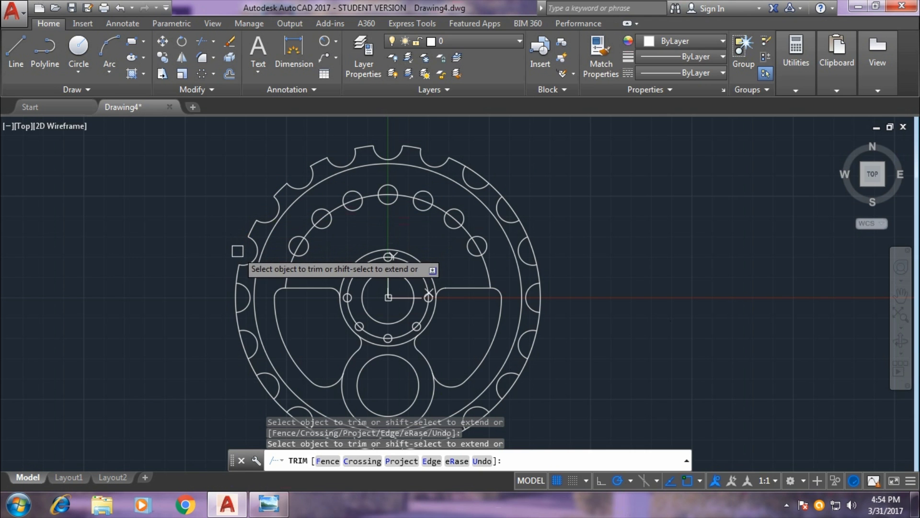
{"action": "left_click", "coordinate": [236, 297]}
{"action": "left_click", "coordinate": [243, 344]}
- Pan around the sprocket to finish trimming the remaining notches and end the trim
{"action": "middle_click_drag", "start_coordinate": [206, 352], "coordinate": [203, 277]}
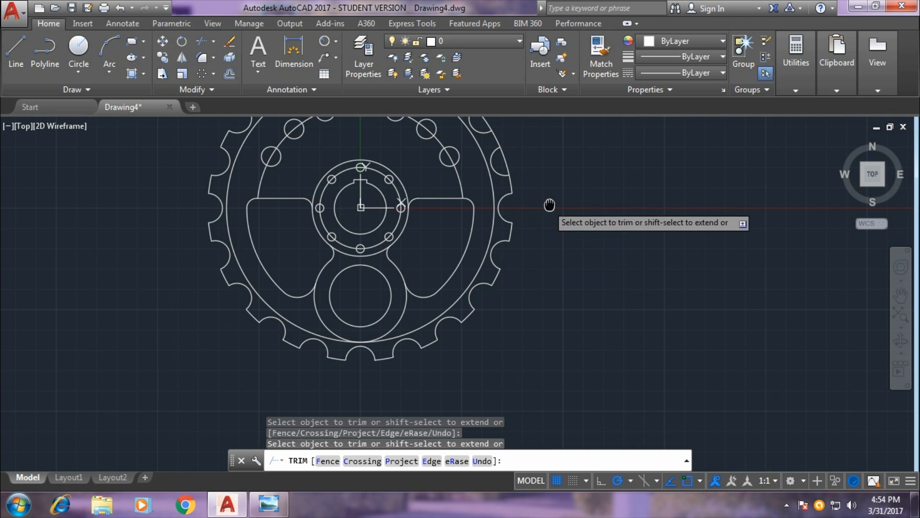
{"action": "middle_click_drag", "start_coordinate": [551, 203], "coordinate": [571, 262]}
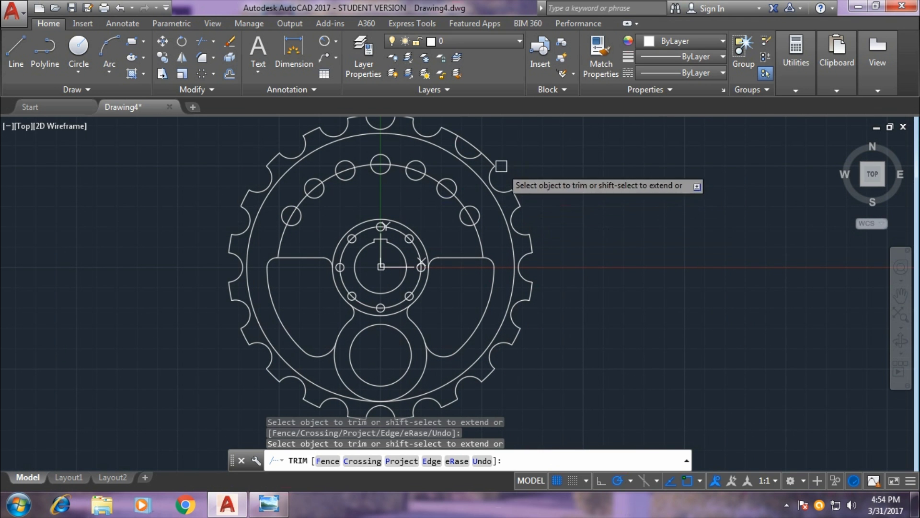
{"action": "middle_click_drag", "start_coordinate": [561, 169], "coordinate": [623, 183]}
{"action": "right_click", "coordinate": [624, 183]}
{"action": "left_click", "coordinate": [635, 191]}
{"action": "mouse_move", "coordinate": [632, 278]}
{"action": "middle_mouse_down"}
{"action": "mouse_move", "coordinate": [657, 254]}
{"action": "mouse_move", "coordinate": [645, 266]}
{"action": "middle_mouse_up"}
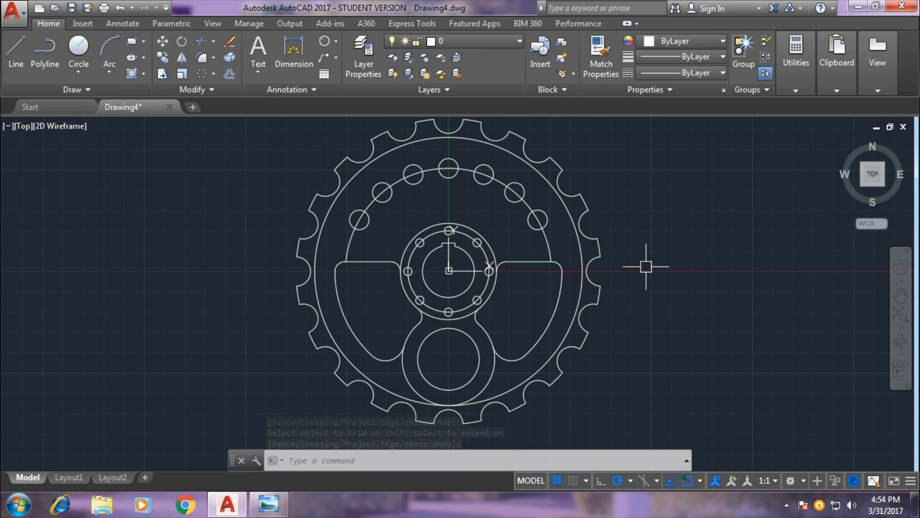
{"action": "type", "text": "D"}
{"action": "key", "text": "Return"}
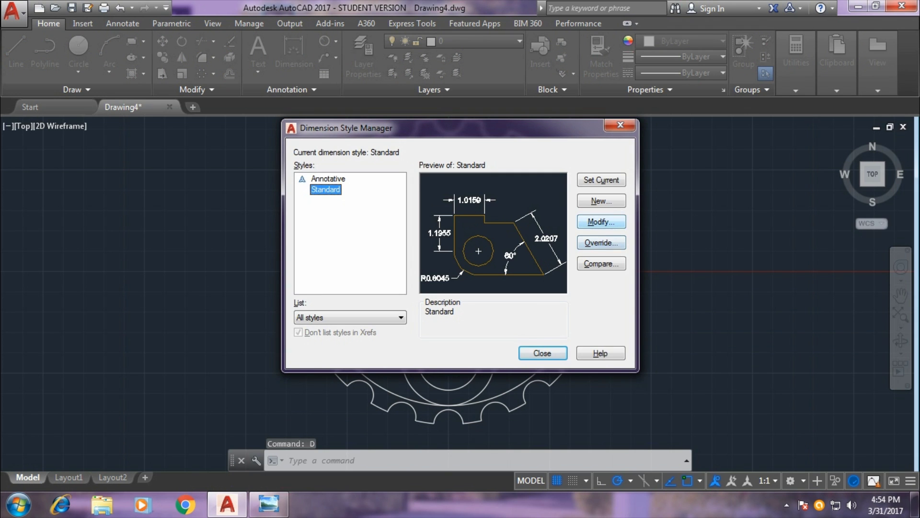
- Give the Standard dimension style 0.00 precision, larger text height and 5.00 arrowheads
{"action": "left_click", "coordinate": [601, 221]}
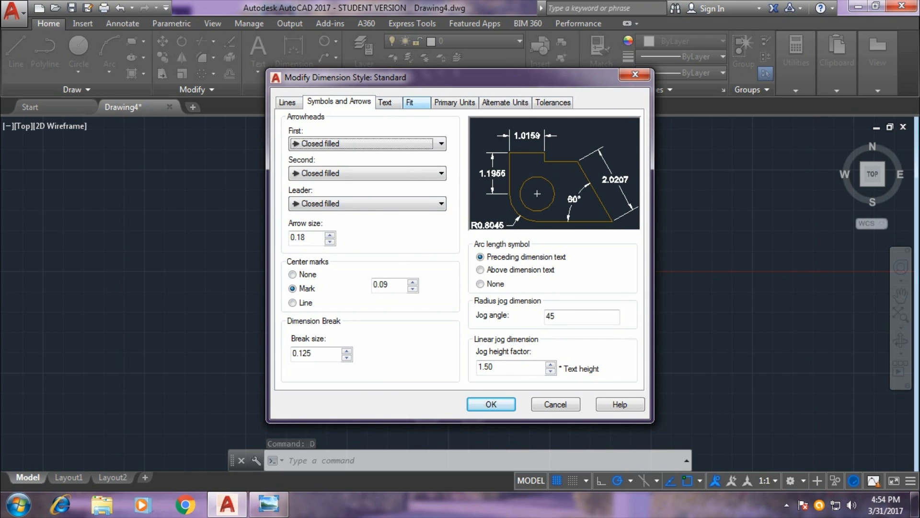
{"action": "left_click", "coordinate": [454, 102]}
{"action": "left_click", "coordinate": [409, 150]}
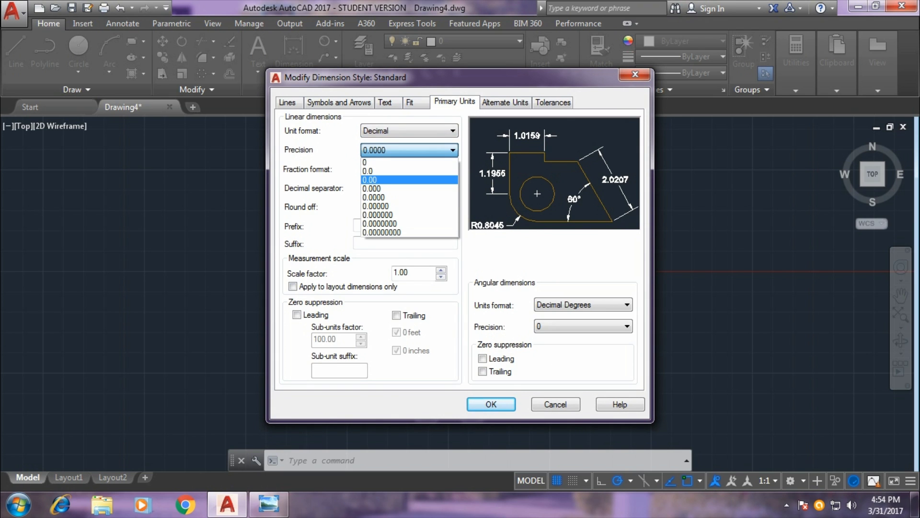
{"action": "left_click", "coordinate": [378, 179]}
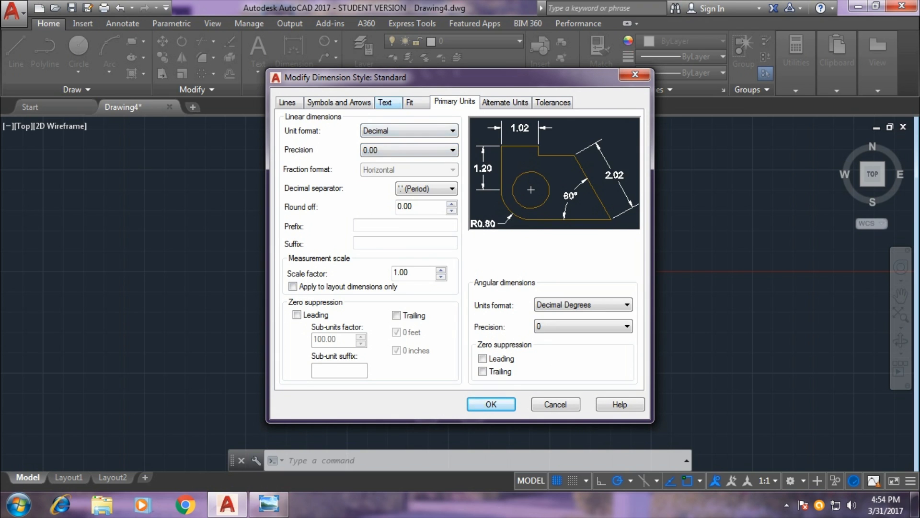
{"action": "left_click", "coordinate": [413, 102]}
{"action": "left_click", "coordinate": [385, 103]}
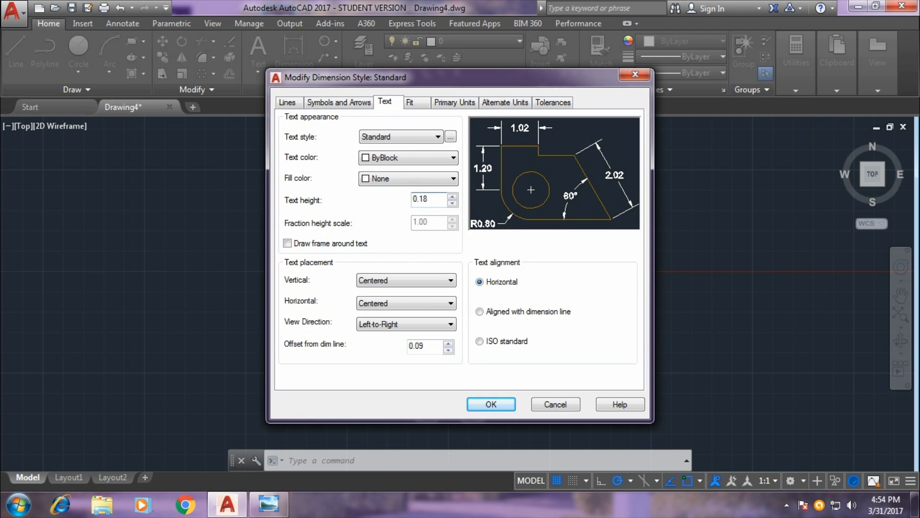
{"action": "key", "text": "BackSpace"}
{"action": "key", "text": "BackSpace"}
{"action": "key", "text": "ctrl+shift+Tab"}
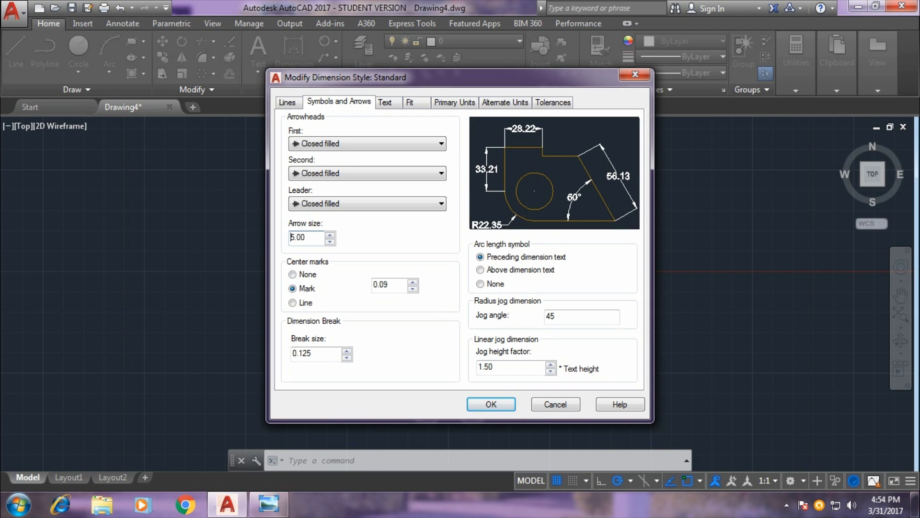
{"action": "key", "text": "Return"}
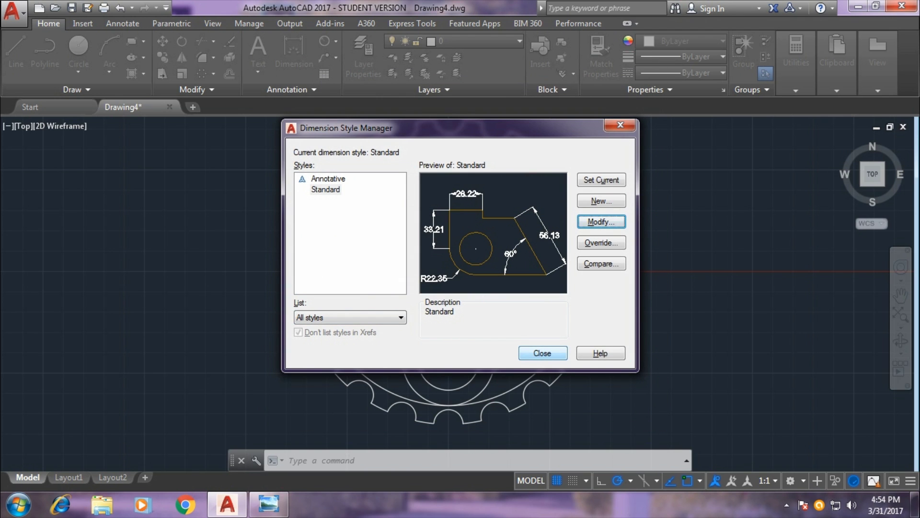
{"action": "key", "text": "Return"}
{"action": "middle_click_drag", "start_coordinate": [251, 261], "coordinate": [219, 283]}
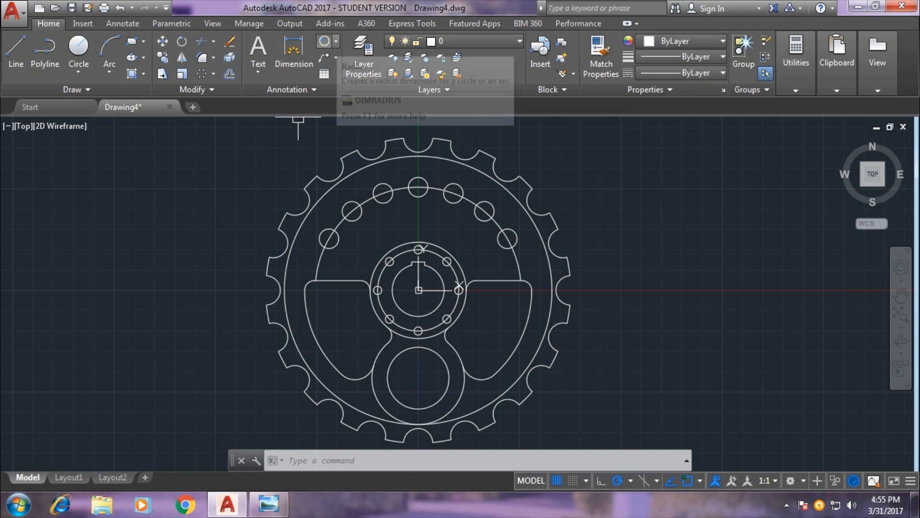
- Dimension the hub circle with a Ø32.00 diameter label placed at the left
{"action": "left_click", "coordinate": [335, 41]}
{"action": "left_click", "coordinate": [355, 200]}
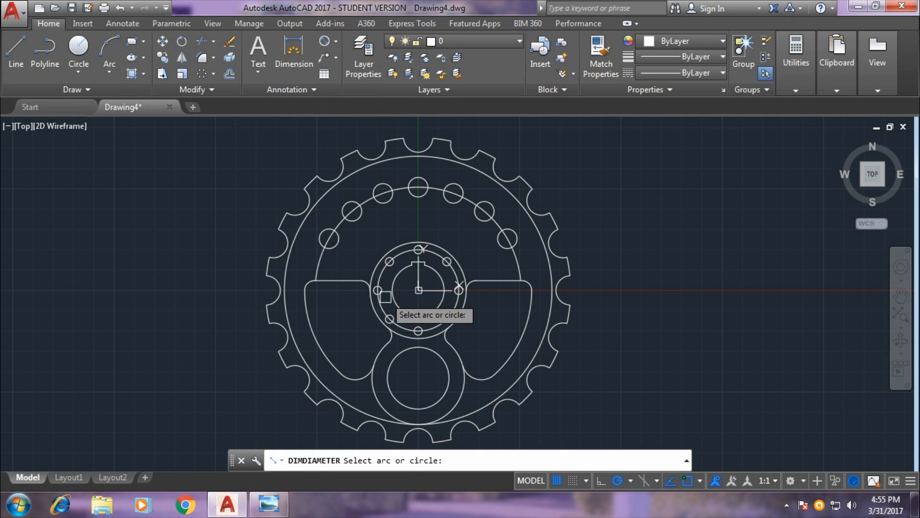
{"action": "scroll", "coordinate": [387, 304], "scroll_direction": "up", "scroll_amount": 4}
{"action": "left_click", "coordinate": [407, 292]}
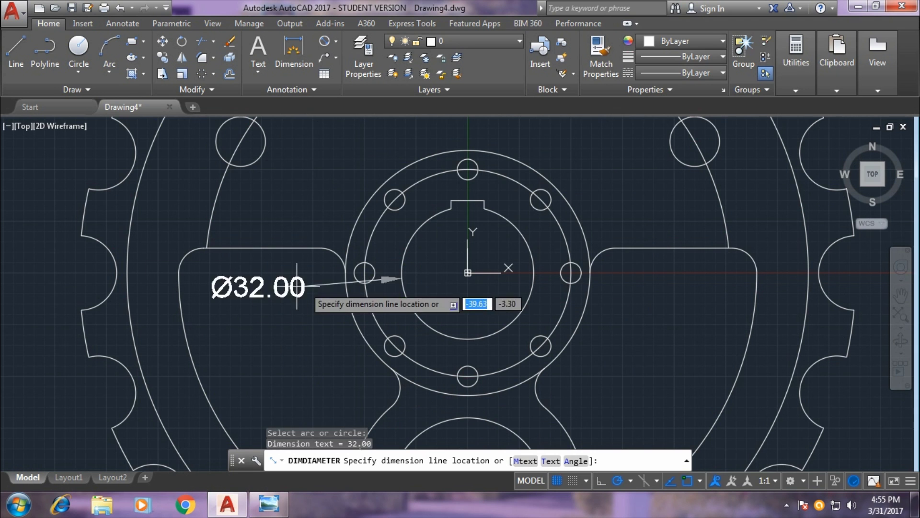
{"action": "scroll", "coordinate": [201, 267], "scroll_direction": "down", "scroll_amount": 3}
{"action": "middle_click_drag", "start_coordinate": [37, 216], "coordinate": [240, 228]}
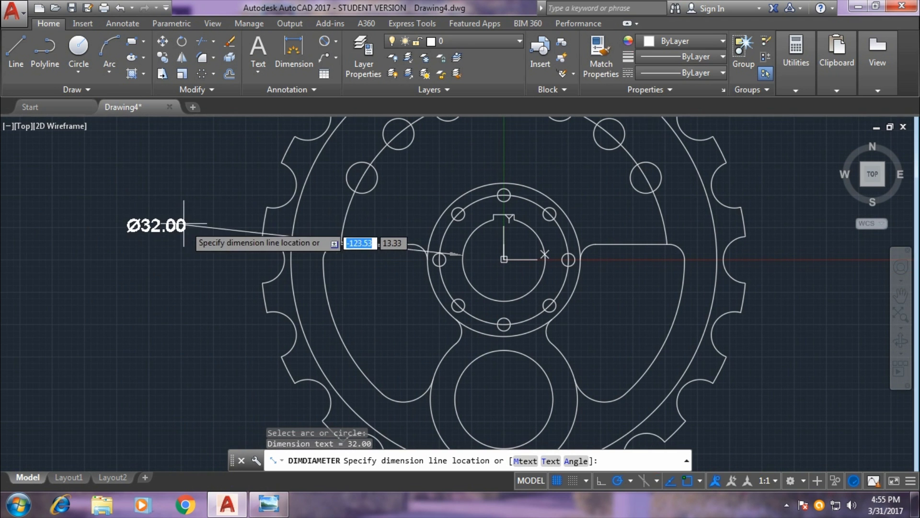
{"action": "left_click", "coordinate": [199, 197]}
{"action": "scroll", "coordinate": [185, 304], "scroll_direction": "down", "scroll_amount": 2}
{"action": "middle_click_drag", "start_coordinate": [185, 304], "coordinate": [226, 304]}
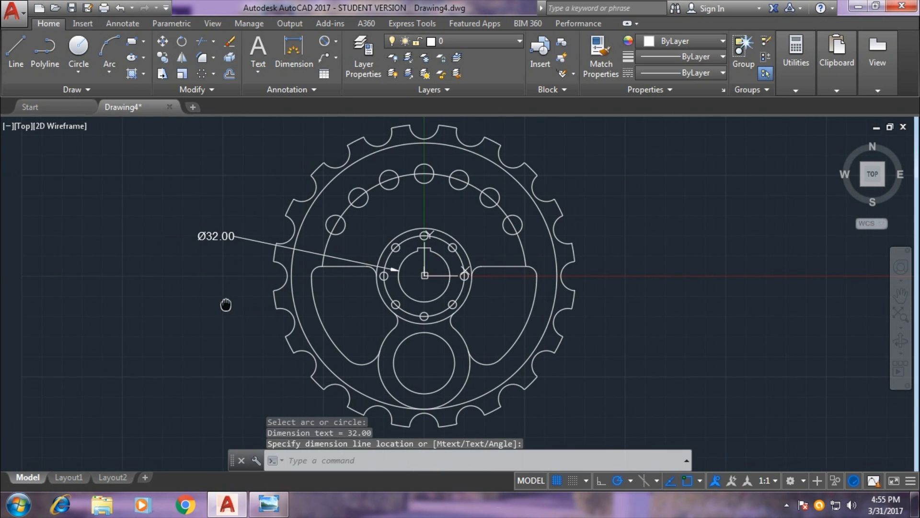
- Add diameter dimensions Ø5.00 on a small bolt hole and Ø59.23 on the bolt circle
{"action": "left_click", "coordinate": [324, 41]}
{"action": "scroll", "coordinate": [443, 273], "scroll_direction": "up", "scroll_amount": 4}
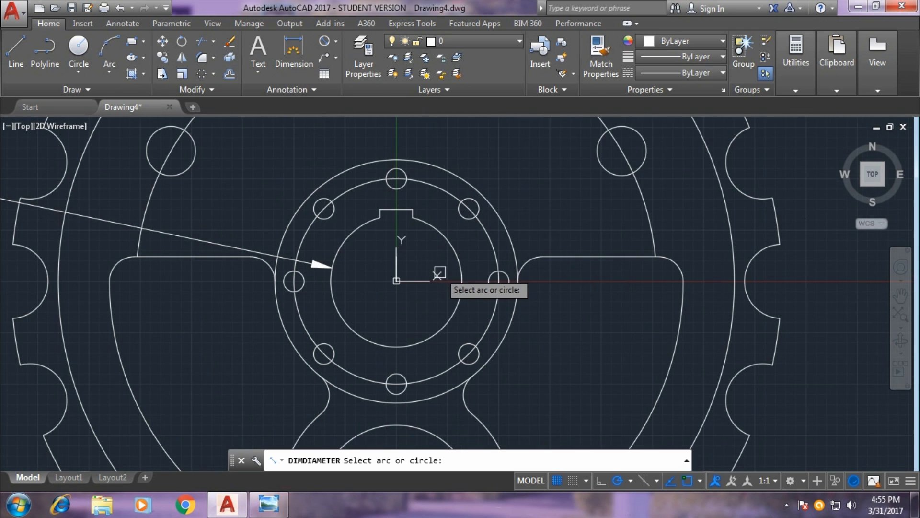
{"action": "left_click", "coordinate": [332, 217]}
{"action": "scroll", "coordinate": [605, 243], "scroll_direction": "down", "scroll_amount": 4}
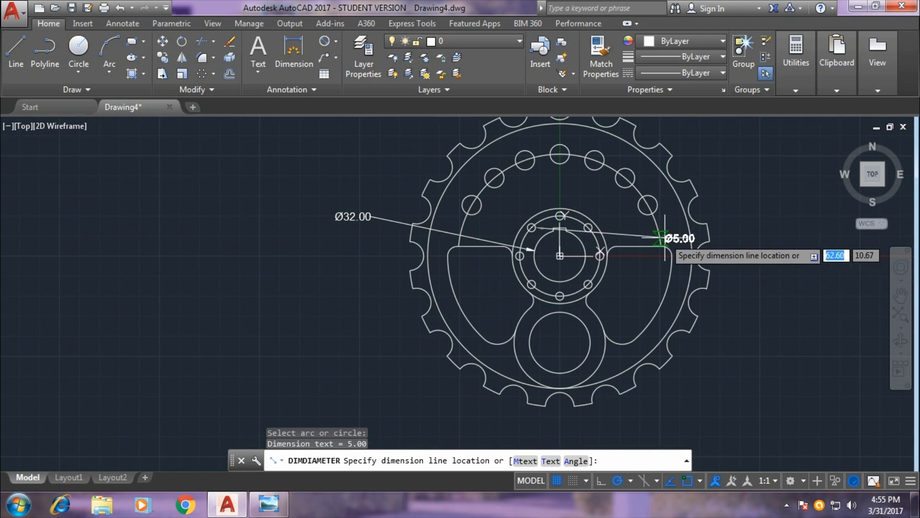
{"action": "middle_click_drag", "start_coordinate": [698, 212], "coordinate": [652, 180]}
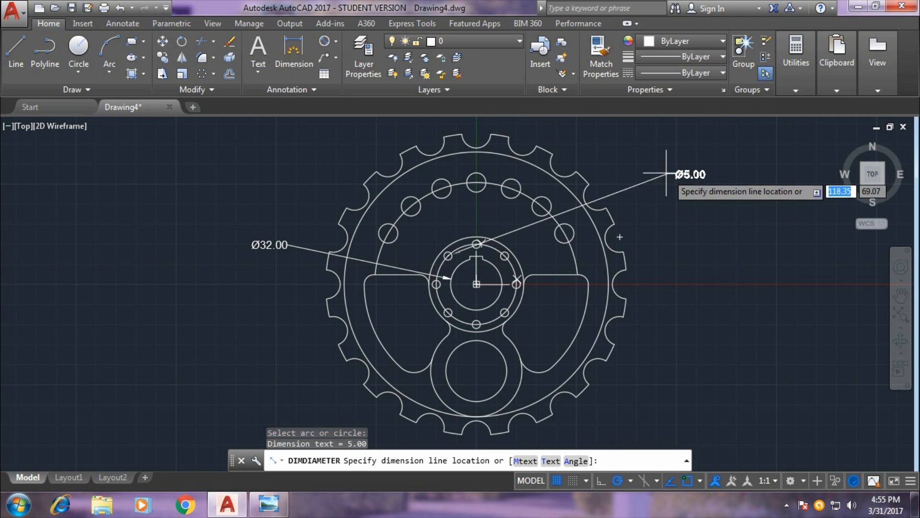
{"action": "left_click", "coordinate": [285, 171]}
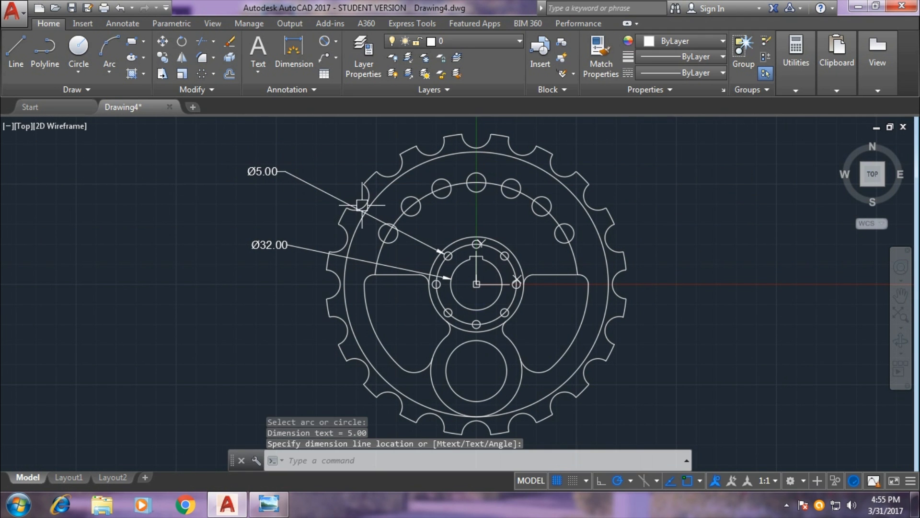
{"action": "key", "text": "Return"}
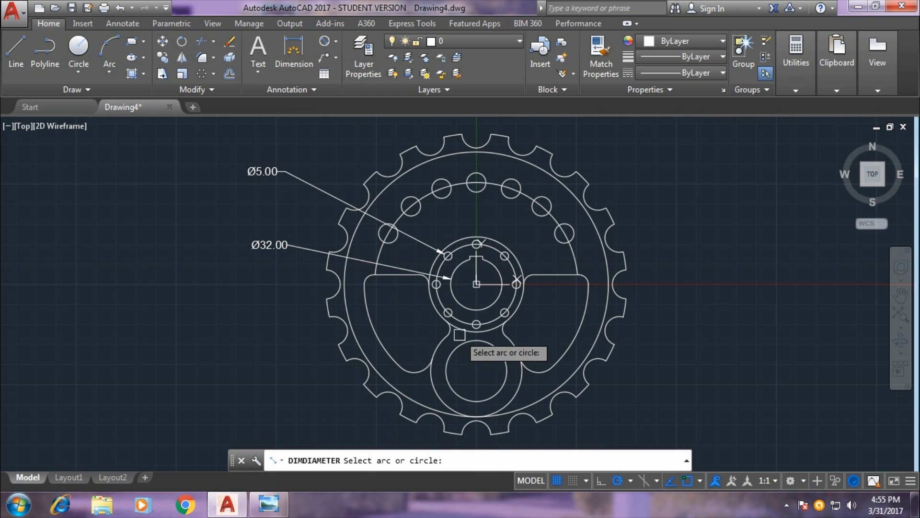
{"action": "left_click", "coordinate": [455, 239]}
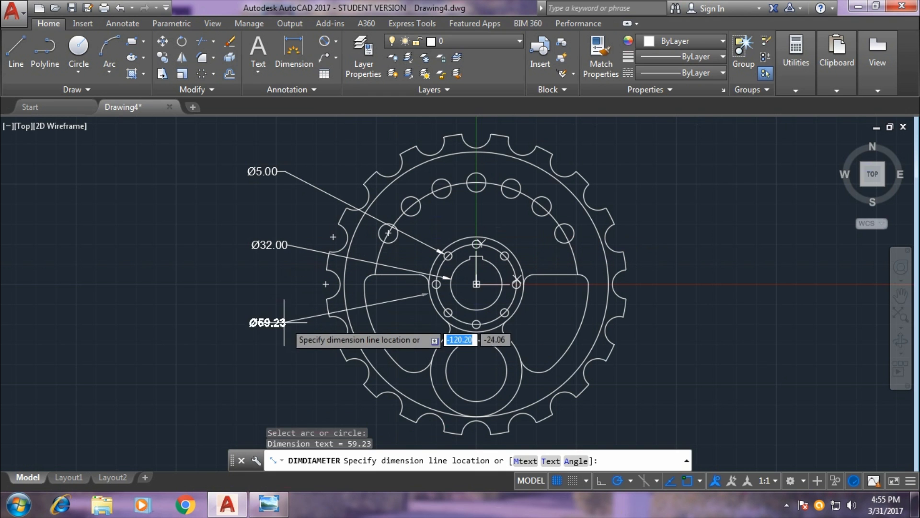
{"action": "left_click", "coordinate": [267, 320]}
- Dimension the inner rim Ø165.00 at lower right and the toothed outer rim Ø188.00
{"action": "mouse_move", "coordinate": [689, 322]}
{"action": "middle_mouse_down"}
{"action": "mouse_move", "coordinate": [735, 318]}
{"action": "mouse_move", "coordinate": [680, 320]}
{"action": "middle_mouse_up"}
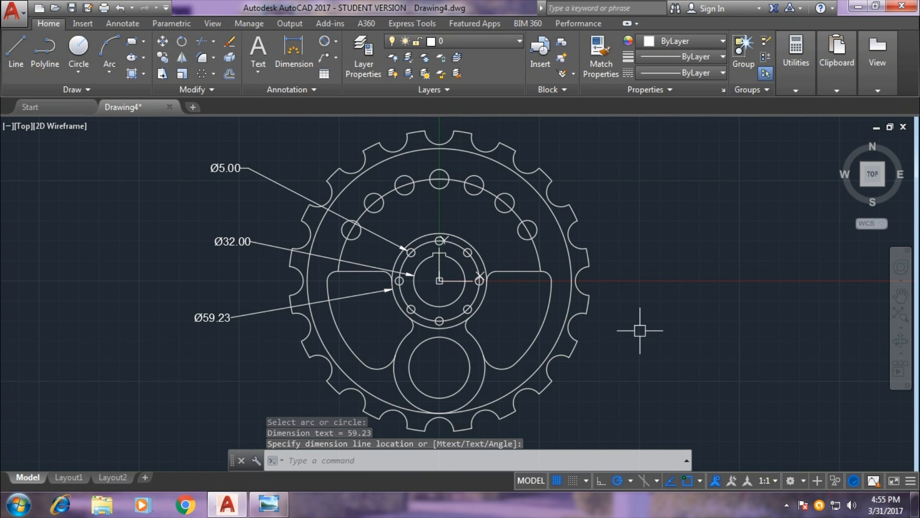
{"action": "middle_click_drag", "start_coordinate": [199, 368], "coordinate": [201, 345]}
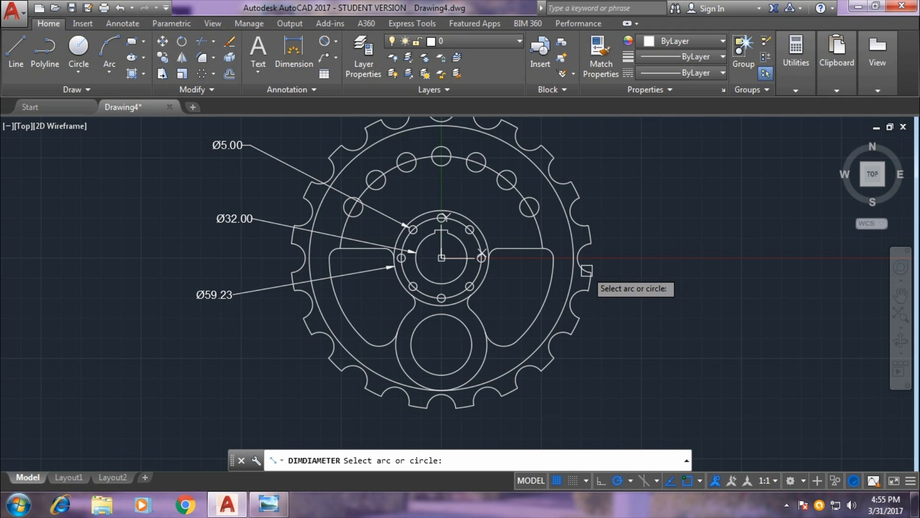
{"action": "left_click", "coordinate": [570, 281]}
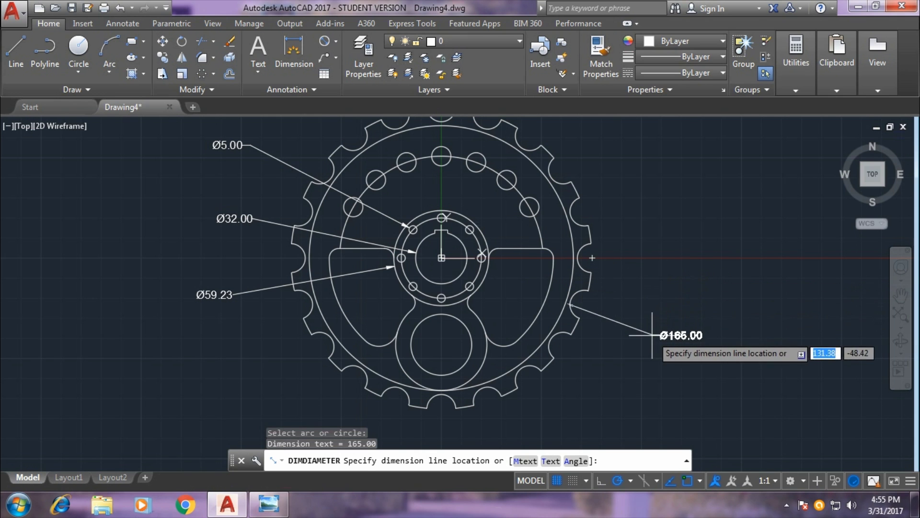
{"action": "left_click", "coordinate": [662, 361]}
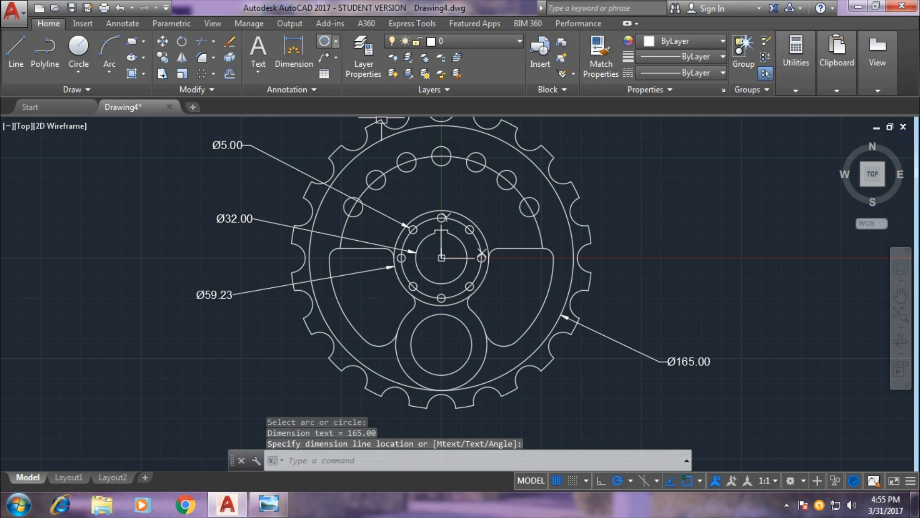
{"action": "left_click", "coordinate": [324, 42]}
{"action": "left_click", "coordinate": [577, 193]}
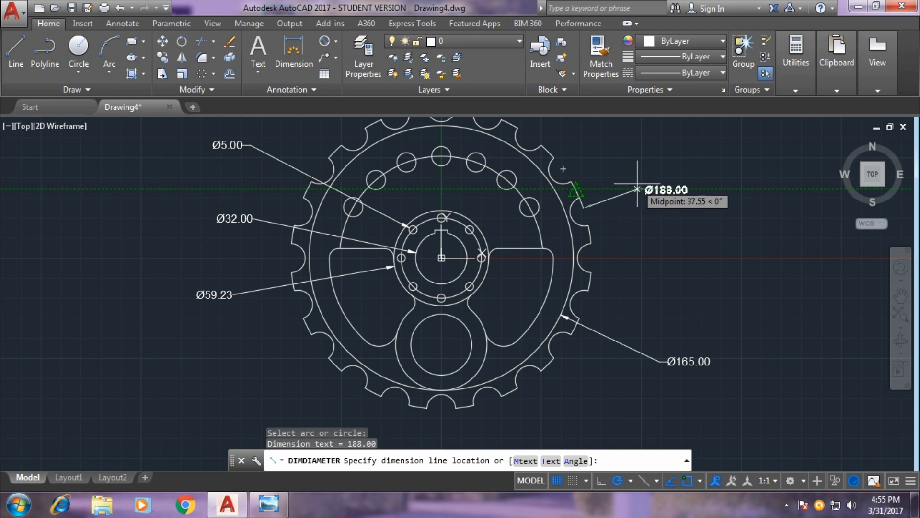
{"action": "left_click", "coordinate": [669, 145]}
{"action": "middle_click_drag", "start_coordinate": [698, 272], "coordinate": [741, 286]}
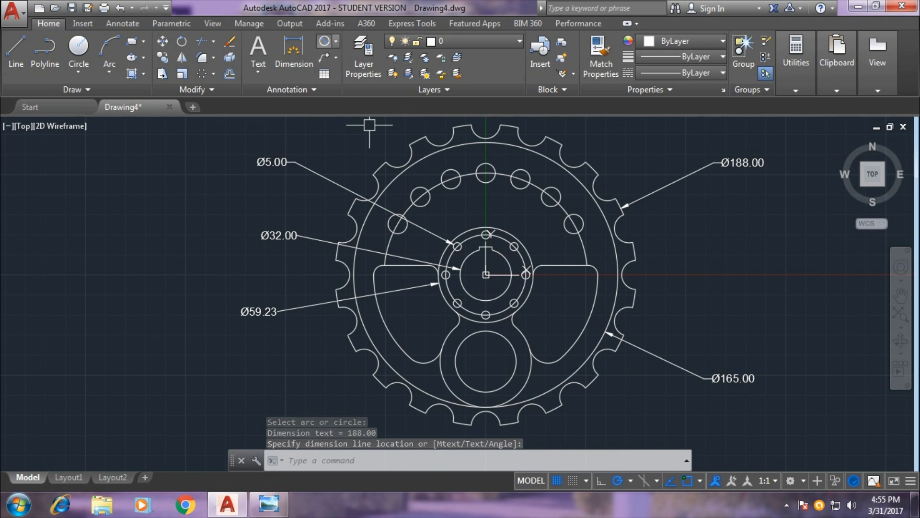
{"action": "left_click", "coordinate": [335, 42]}
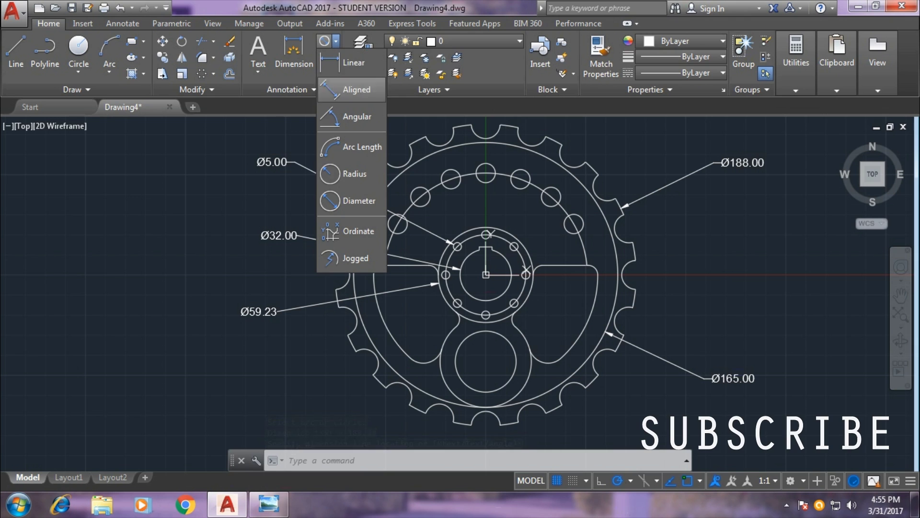
- Add an R9.00 radius dimension to a tooth-notch arc, placed to the right
{"action": "left_click", "coordinate": [355, 173]}
{"action": "left_click", "coordinate": [622, 244]}
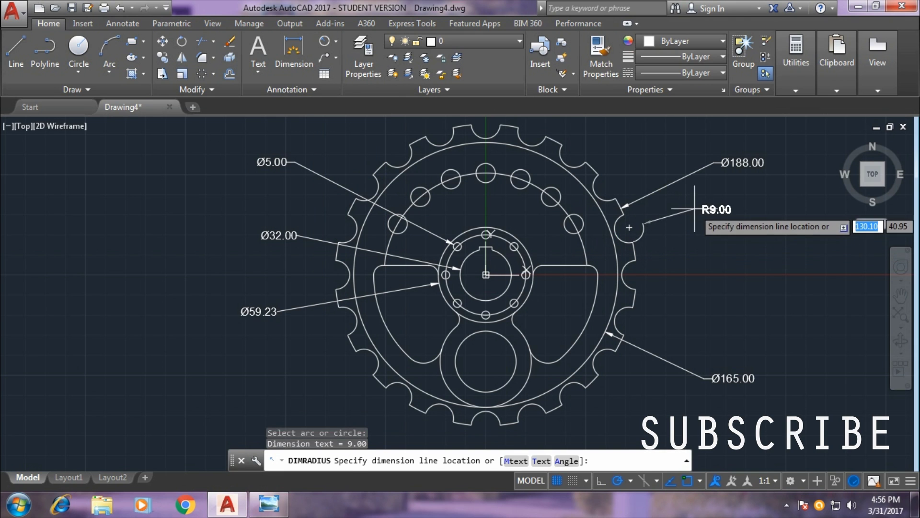
{"action": "left_click", "coordinate": [743, 219]}
{"action": "scroll", "coordinate": [733, 302], "scroll_direction": "down", "scroll_amount": 1}
{"action": "middle_click_drag", "start_coordinate": [755, 304], "coordinate": [704, 309]}
{"action": "scroll", "coordinate": [704, 308], "scroll_direction": "up", "scroll_amount": 1}
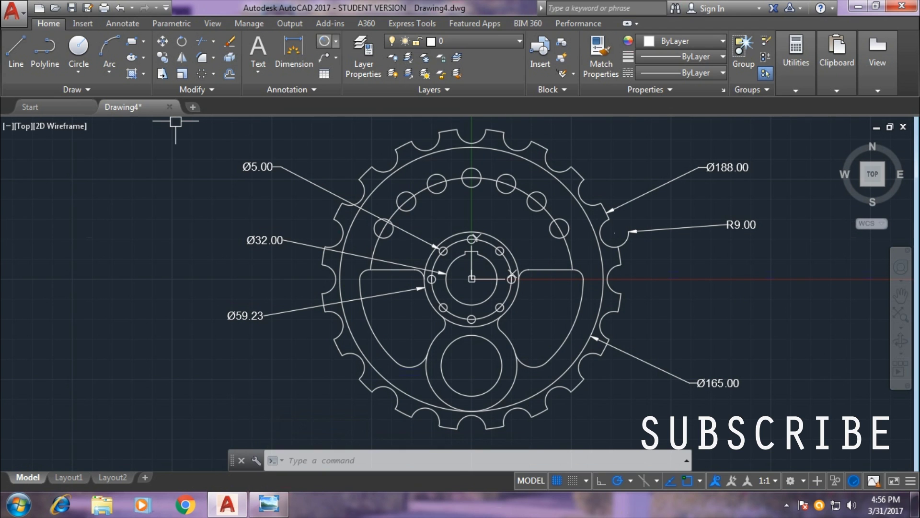
- Label one of the upper ring holes with an R6.00 radius dimension at upper left
{"action": "left_click", "coordinate": [325, 41]}
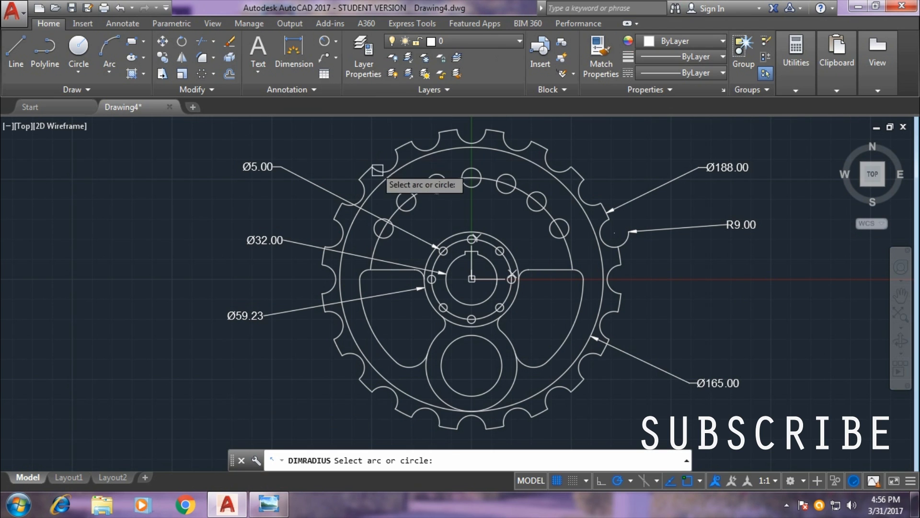
{"action": "left_click", "coordinate": [400, 194]}
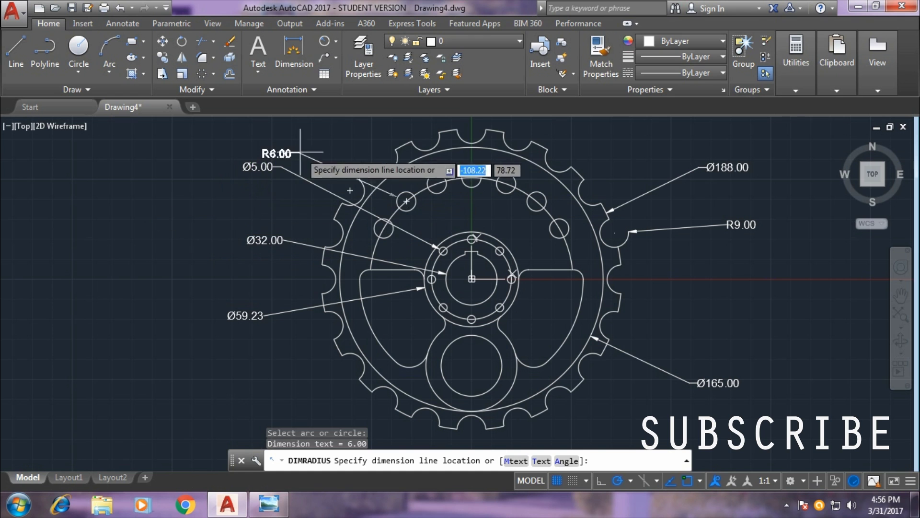
{"action": "left_click", "coordinate": [285, 131]}
{"action": "middle_click_drag", "start_coordinate": [102, 278], "coordinate": [95, 265]}
{"action": "scroll", "coordinate": [191, 382], "scroll_direction": "down", "scroll_amount": 3}
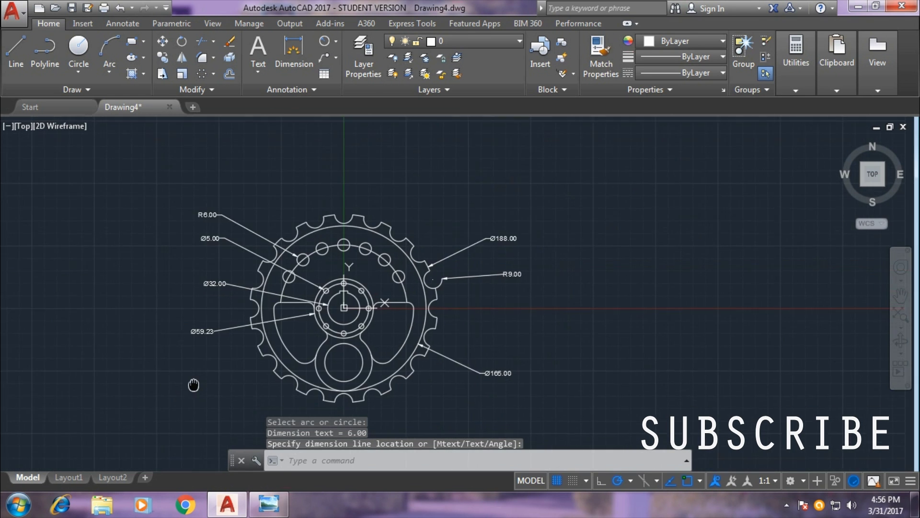
{"action": "scroll", "coordinate": [199, 339], "scroll_direction": "up", "scroll_amount": 3}
{"action": "middle_click_drag", "start_coordinate": [199, 353], "coordinate": [166, 372]}
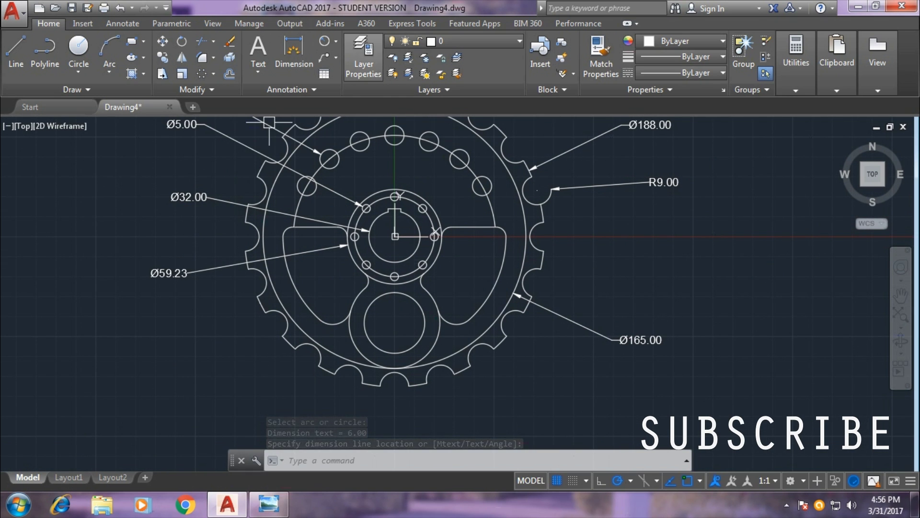
{"action": "left_click", "coordinate": [335, 41]}
- Dimension the lower hub's outer circle Ø57.00 at lower left and inner circle Ø38.00 at lower right
{"action": "left_click", "coordinate": [353, 202]}
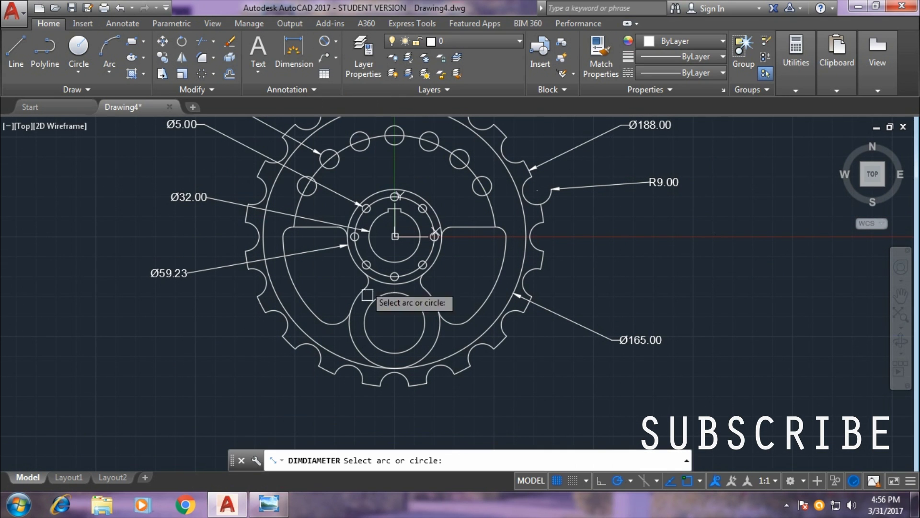
{"action": "left_click", "coordinate": [359, 342]}
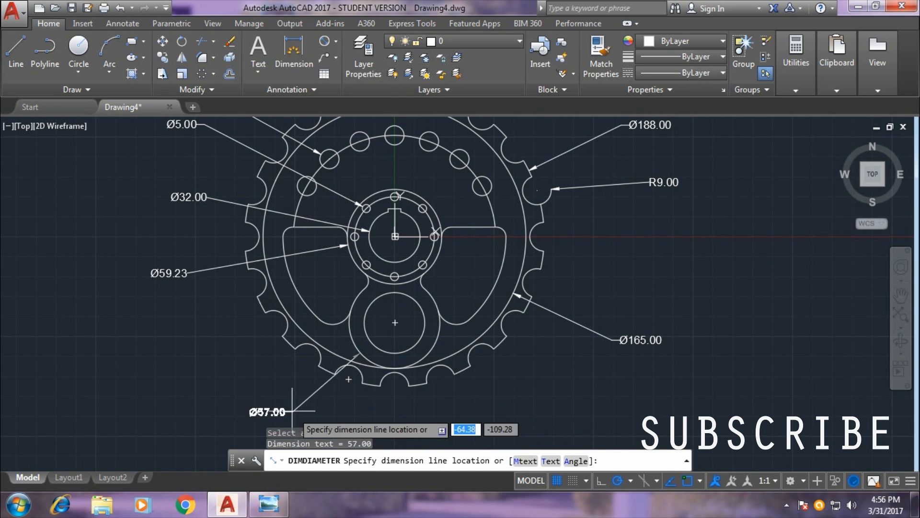
{"action": "left_click", "coordinate": [317, 379]}
{"action": "left_click", "coordinate": [324, 42]}
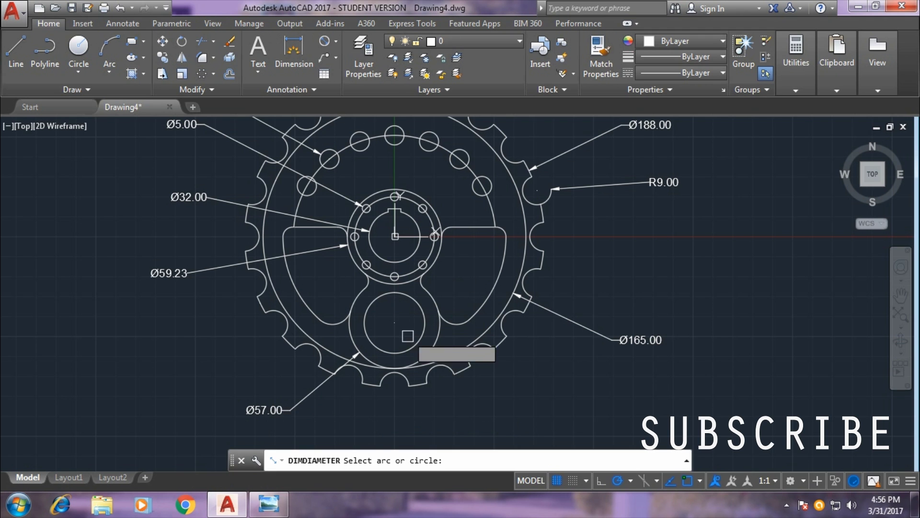
{"action": "left_click", "coordinate": [410, 349]}
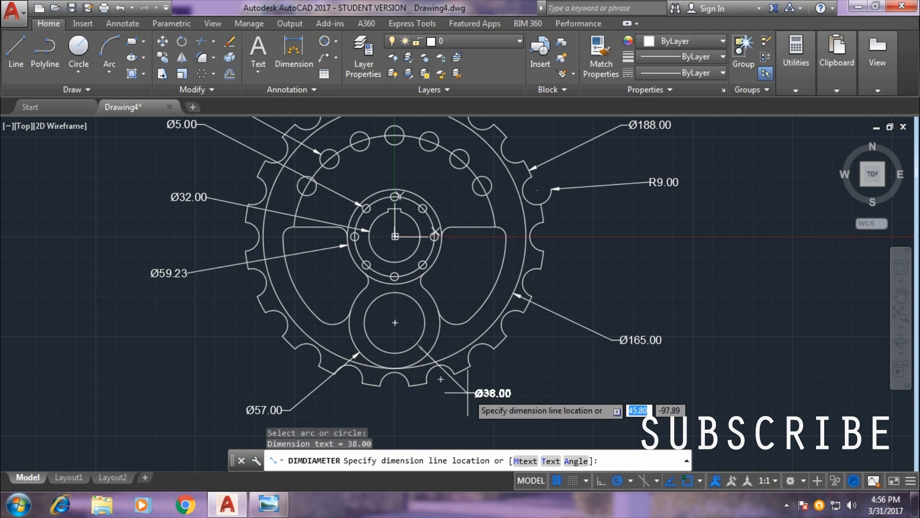
{"action": "left_click", "coordinate": [498, 399]}
{"action": "middle_click_drag", "start_coordinate": [212, 367], "coordinate": [277, 354]}
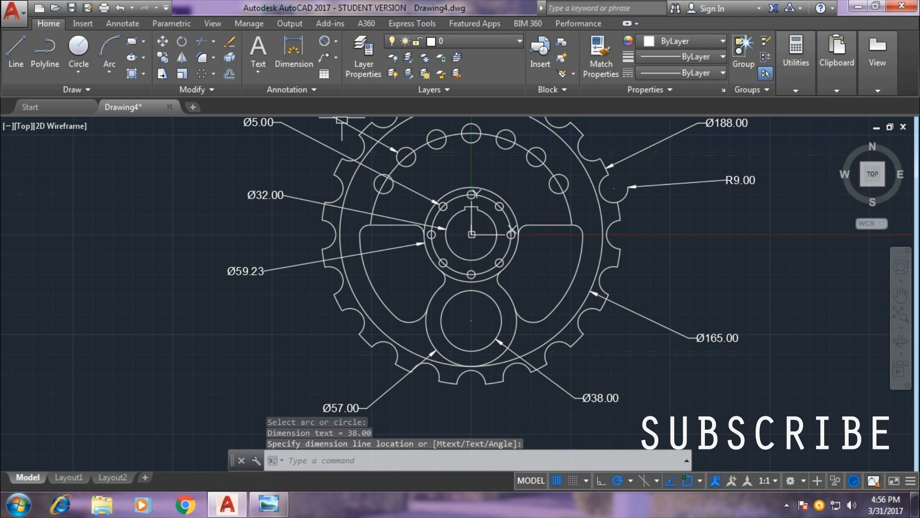
{"action": "left_click", "coordinate": [330, 42]}
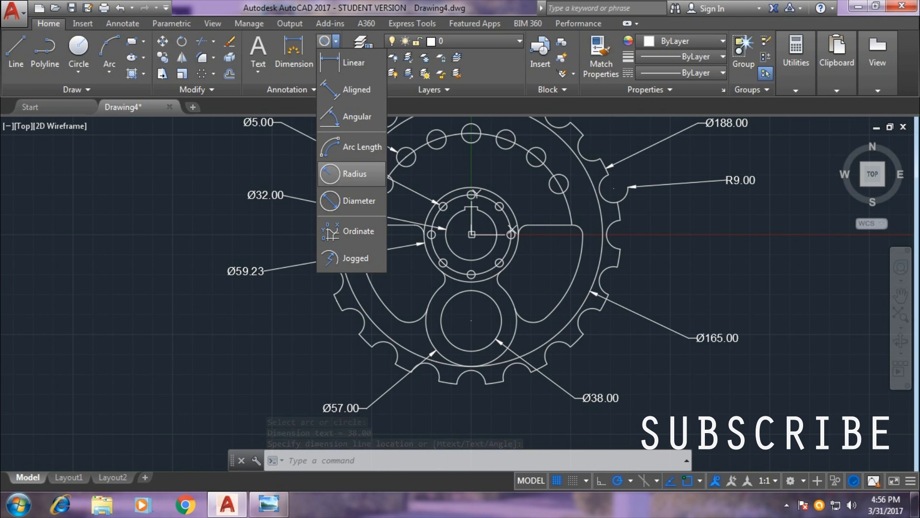
- Radius-dimension the lower-left lobe arc, prefixing the text with '2X' to read 2X R12.00
{"action": "left_click", "coordinate": [355, 174]}
{"action": "left_click", "coordinate": [409, 322]}
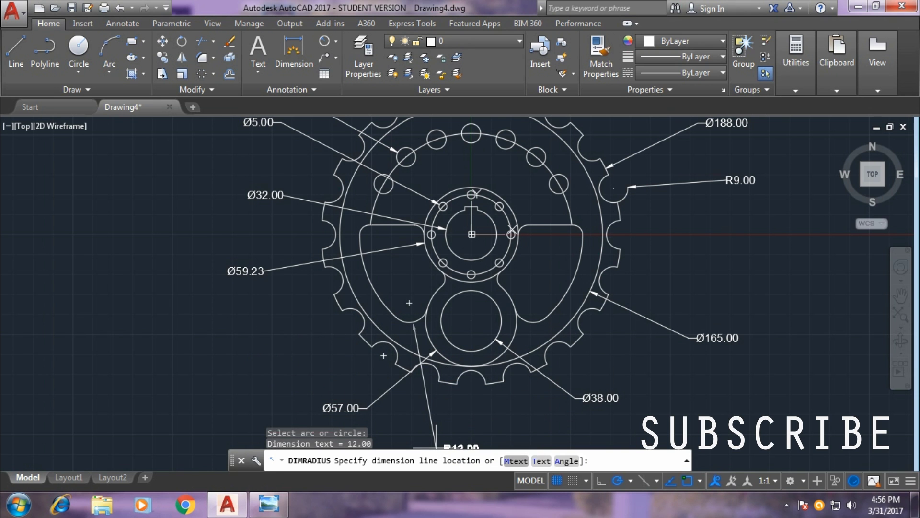
{"action": "left_click", "coordinate": [515, 460]}
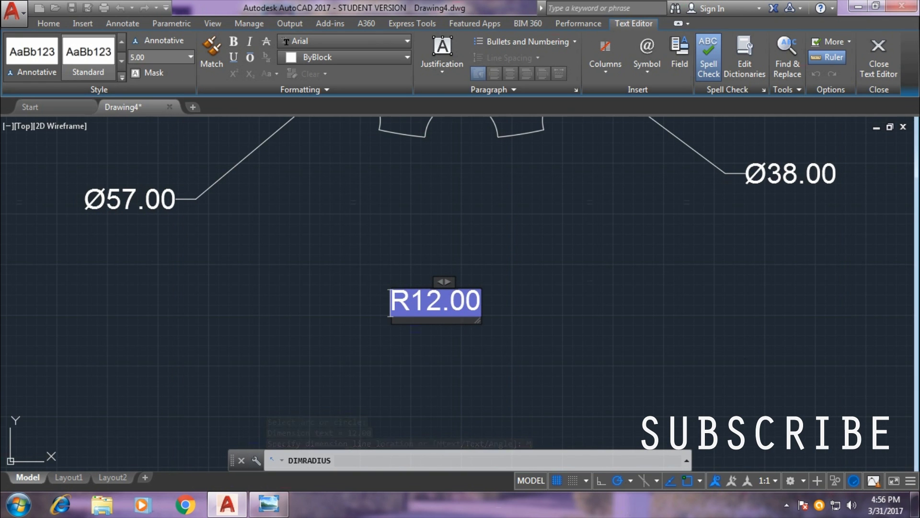
{"action": "type", "text": "2"}
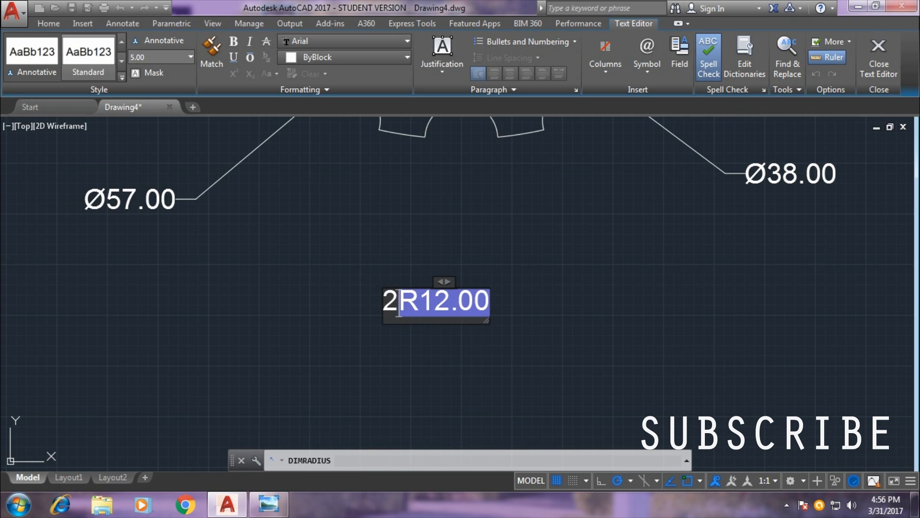
{"action": "type", "text": "X"}
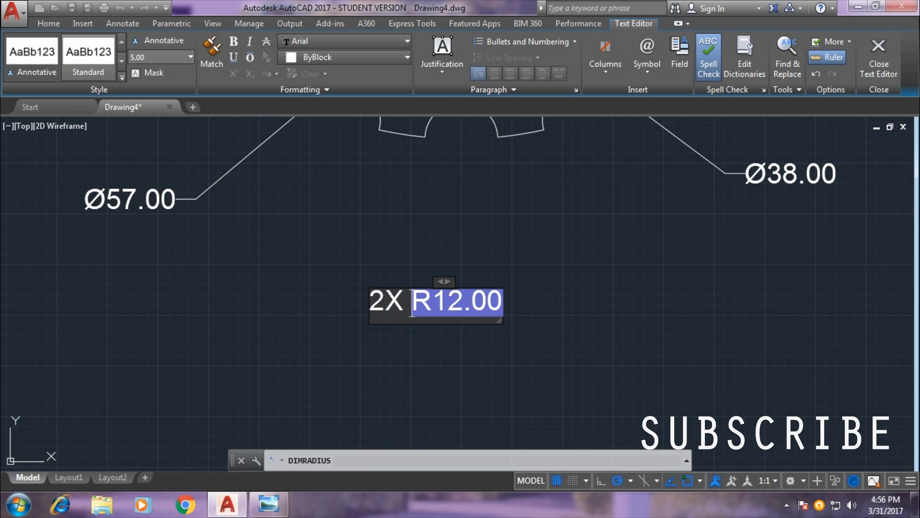
{"action": "key", "text": "Return"}
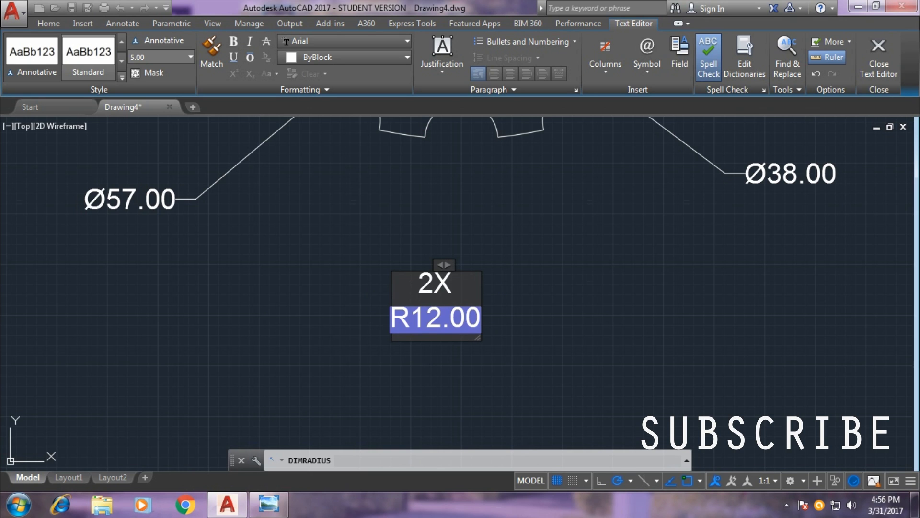
{"action": "key", "text": "BackSpace"}
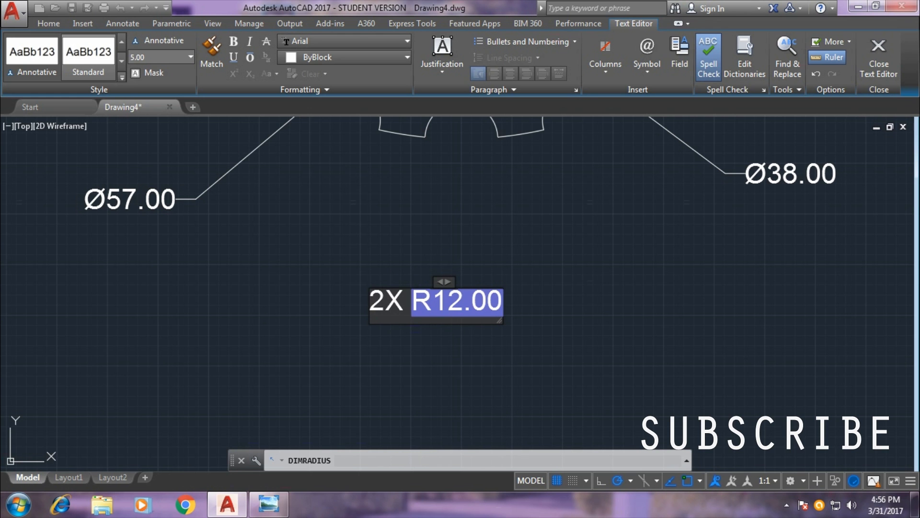
{"action": "left_click", "coordinate": [538, 277]}
{"action": "scroll", "coordinate": [467, 290], "scroll_direction": "down", "scroll_amount": 3}
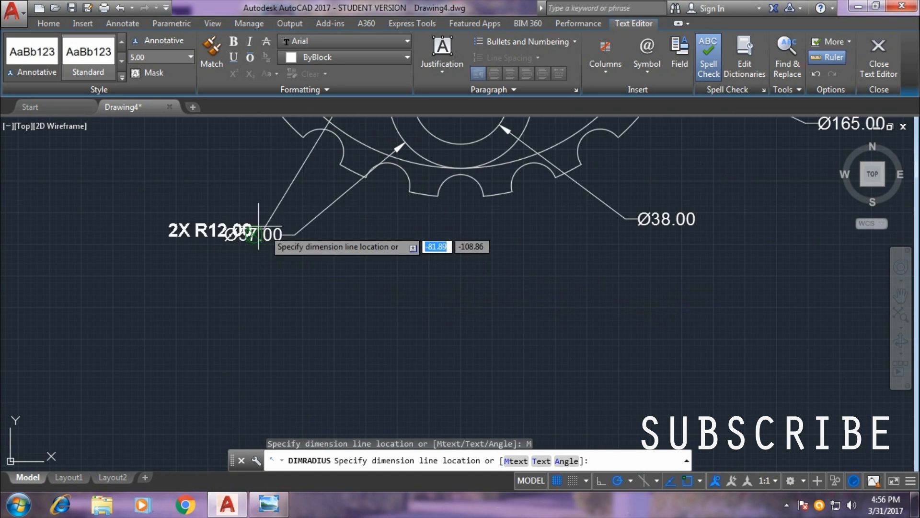
{"action": "scroll", "coordinate": [301, 358], "scroll_direction": "down", "scroll_amount": 2}
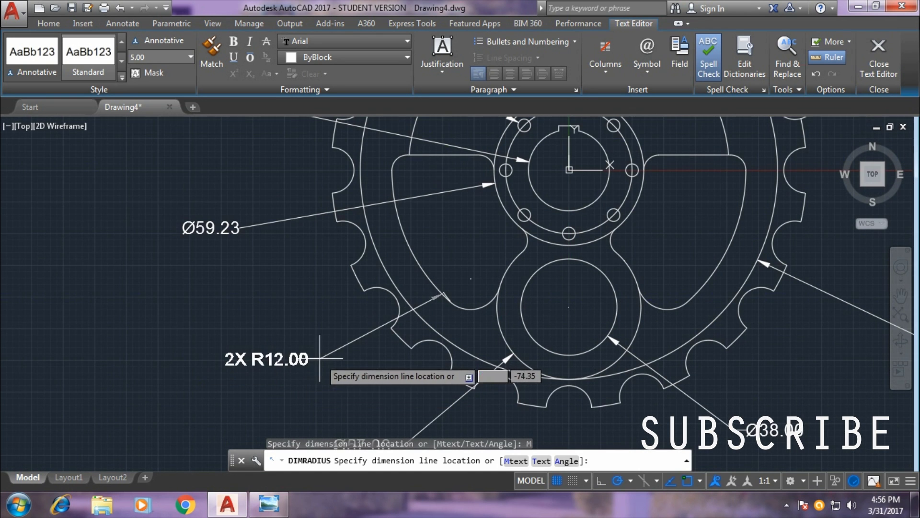
{"action": "left_click", "coordinate": [352, 402]}
{"action": "scroll", "coordinate": [292, 354], "scroll_direction": "down", "scroll_amount": 2}
{"action": "scroll", "coordinate": [246, 329], "scroll_direction": "down", "scroll_amount": 1}
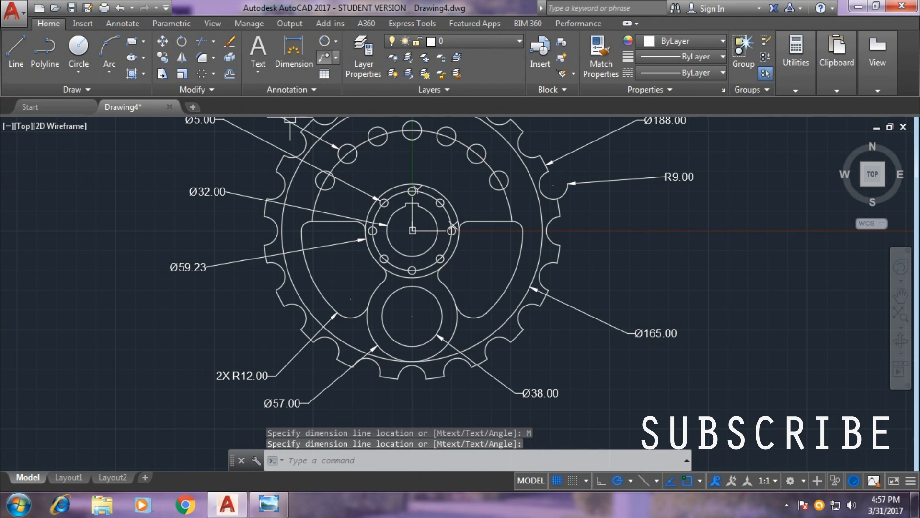
- Radius-dimension the right opening's rounded corner, editing the text to read 6X R6.00
{"action": "key", "text": "Return"}
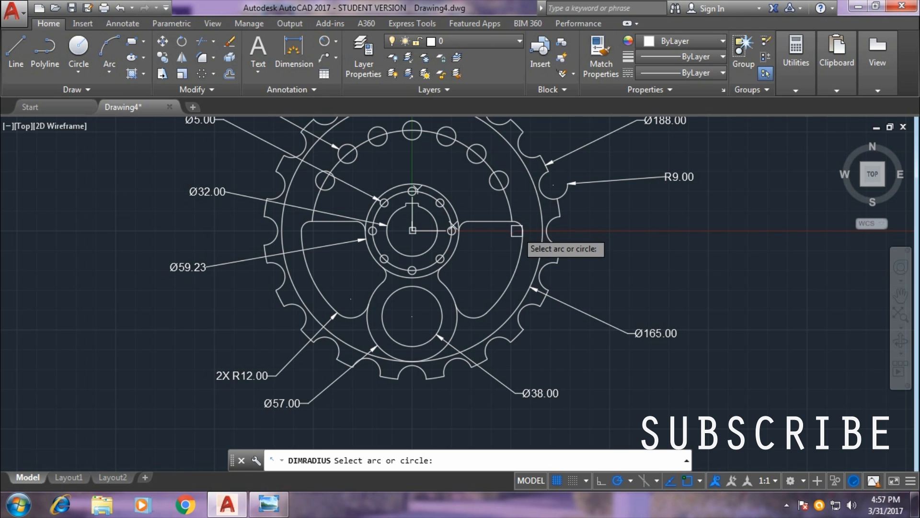
{"action": "left_click", "coordinate": [522, 230]}
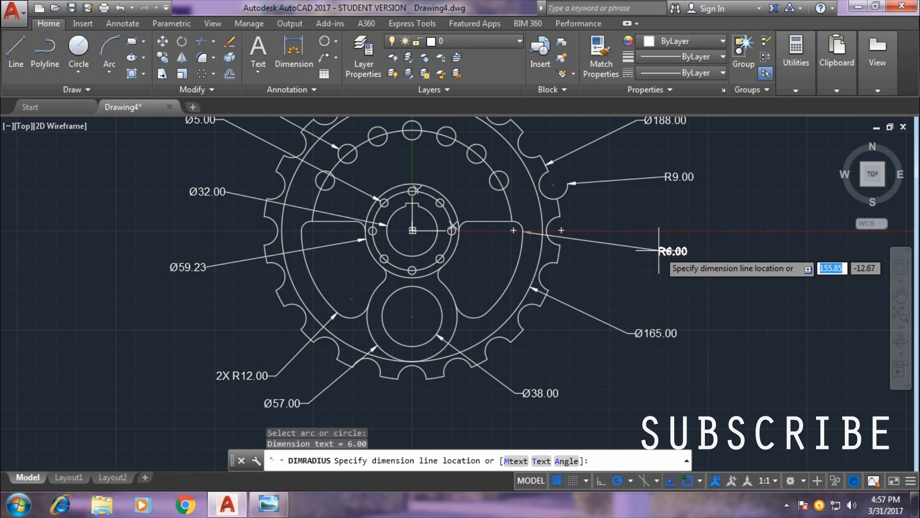
{"action": "type", "text": "M"}
{"action": "key", "text": "Return"}
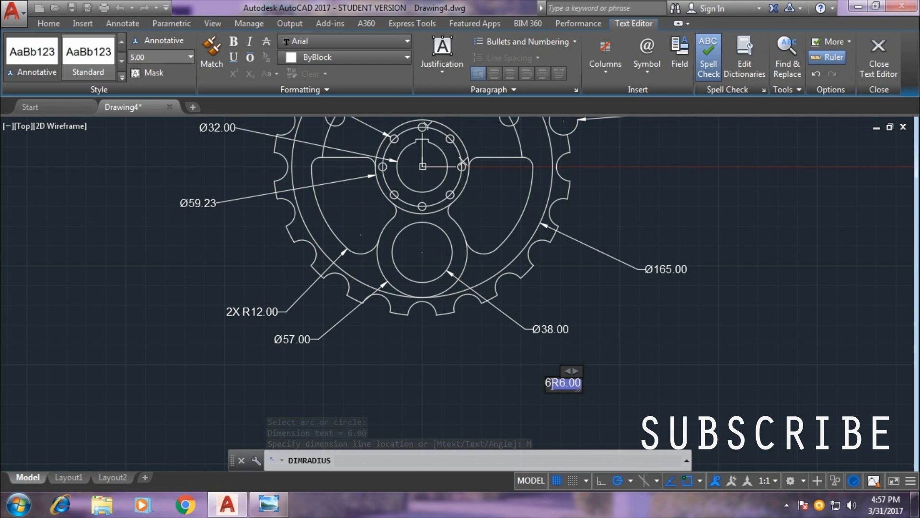
{"action": "type", "text": "X"}
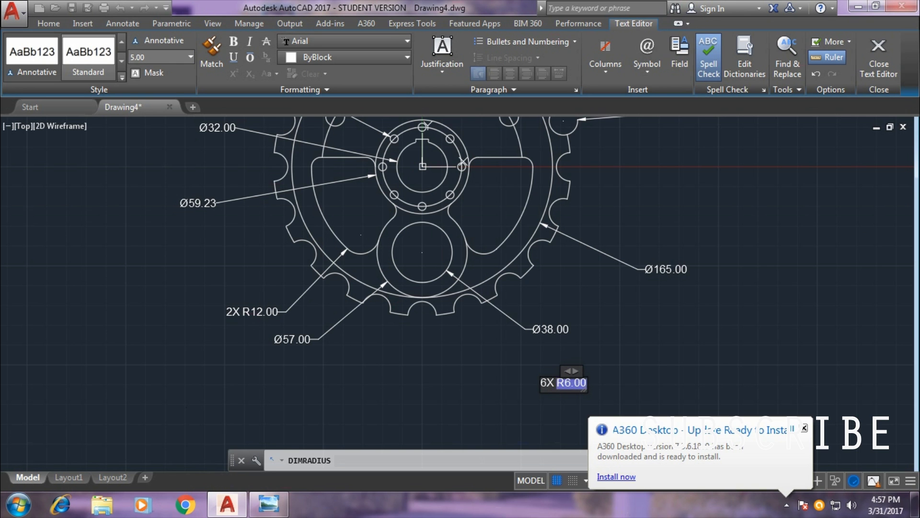
{"action": "left_click", "coordinate": [671, 242]}
{"action": "scroll", "coordinate": [644, 170], "scroll_direction": "up", "scroll_amount": 2}
{"action": "scroll", "coordinate": [647, 170], "scroll_direction": "up", "scroll_amount": 2}
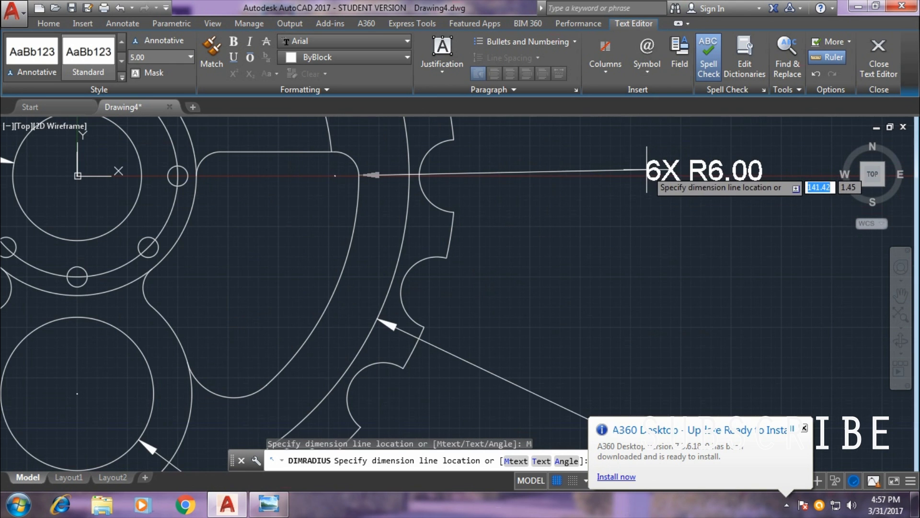
{"action": "left_click", "coordinate": [646, 170]}
{"action": "scroll", "coordinate": [655, 312], "scroll_direction": "down", "scroll_amount": 3}
{"action": "middle_click_drag", "start_coordinate": [691, 301], "coordinate": [655, 312]}
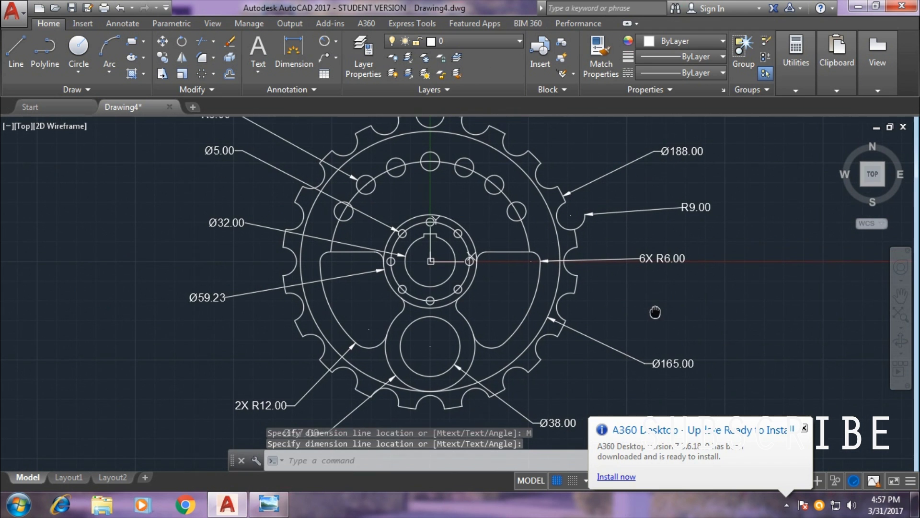
{"action": "scroll", "coordinate": [733, 335], "scroll_direction": "down", "scroll_amount": 1}
{"action": "scroll", "coordinate": [733, 335], "scroll_direction": "down", "scroll_amount": 2}
{"action": "scroll", "coordinate": [616, 288], "scroll_direction": "up", "scroll_amount": 1}
{"action": "mouse_move", "coordinate": [616, 288]}
{"action": "middle_mouse_down"}
{"action": "mouse_move", "coordinate": [585, 290]}
{"action": "mouse_move", "coordinate": [743, 363]}
{"action": "middle_mouse_up"}
{"action": "scroll", "coordinate": [585, 289], "scroll_direction": "up", "scroll_amount": 2}
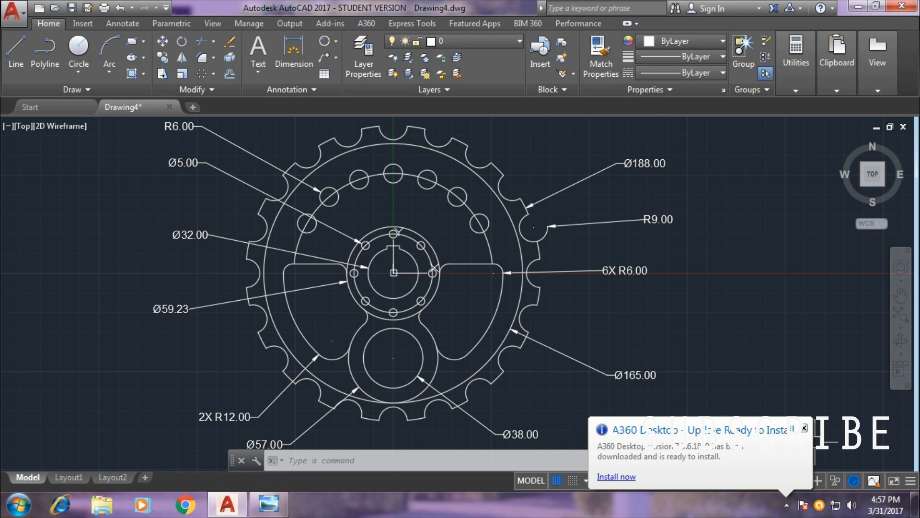